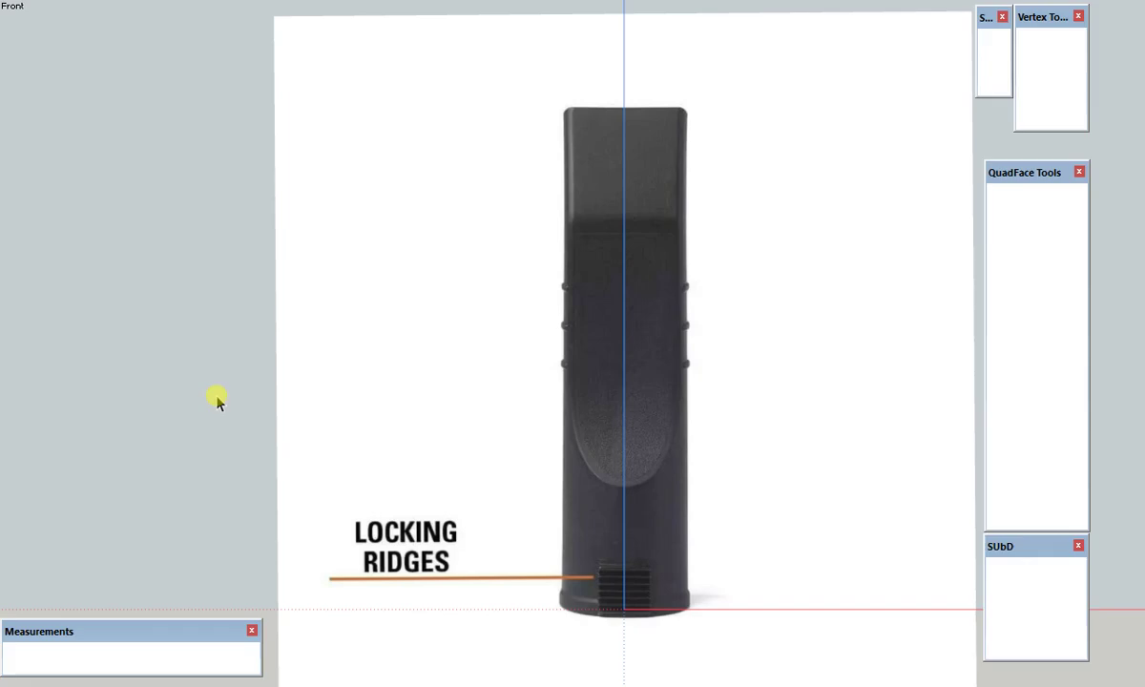
Draw an 8-sided polygon centred at the origin below the nozzle photo
key(c)
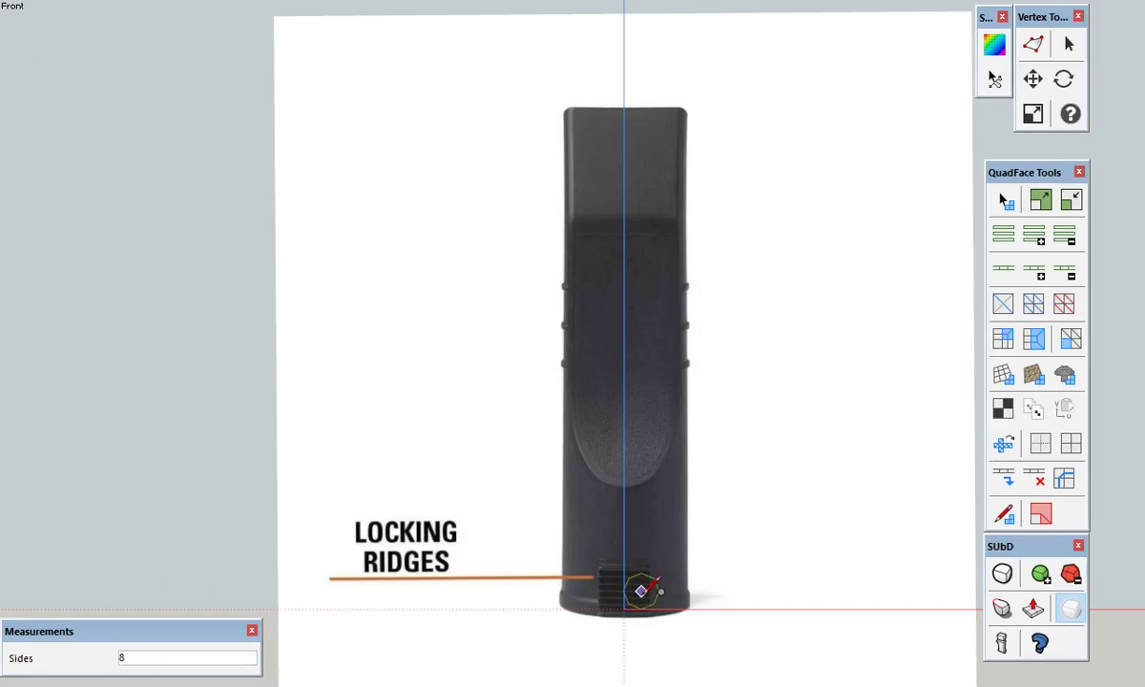
click(623, 608)
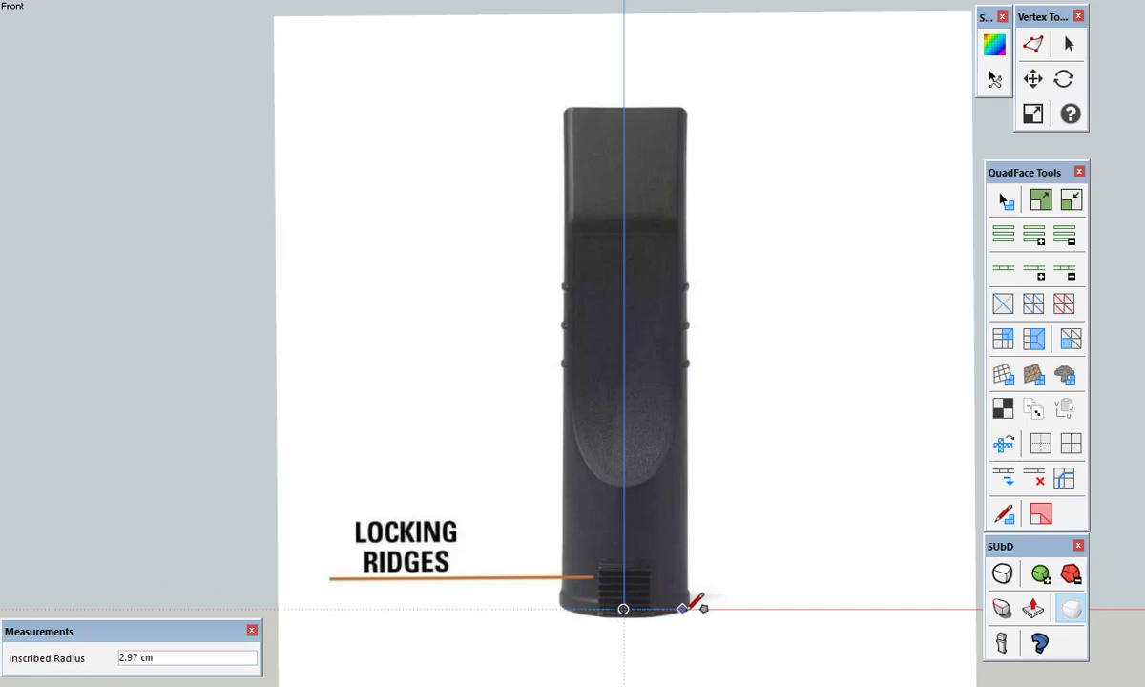
key(Return)
middle_drag(672, 408, 641, 574)
scroll(655, 555, up, 5)
Rotate the base polygon face 22.5 degrees about its centre
click(641, 534)
key(q)
click(623, 503)
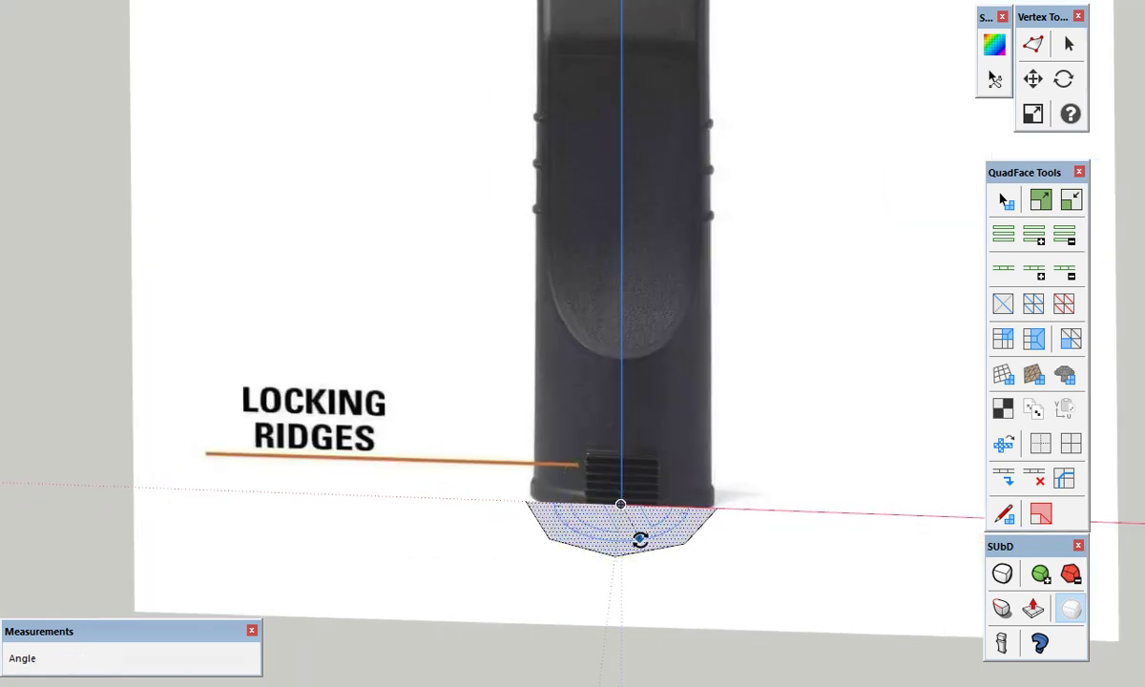
click(647, 548)
key(Return)
key(space)
Zoom in on the rotated base and turn on Vertex Tools editing
scroll(630, 553, up, 2)
scroll(644, 520, up, 1)
scroll(637, 515, up, 2)
scroll(633, 518, up, 2)
middle_drag(633, 518, 672, 470)
click(1033, 44)
Lift the base face 0.50 cm, scale it to 0.95, and lift it again for a stepped rim
drag(610, 392, 620, 379)
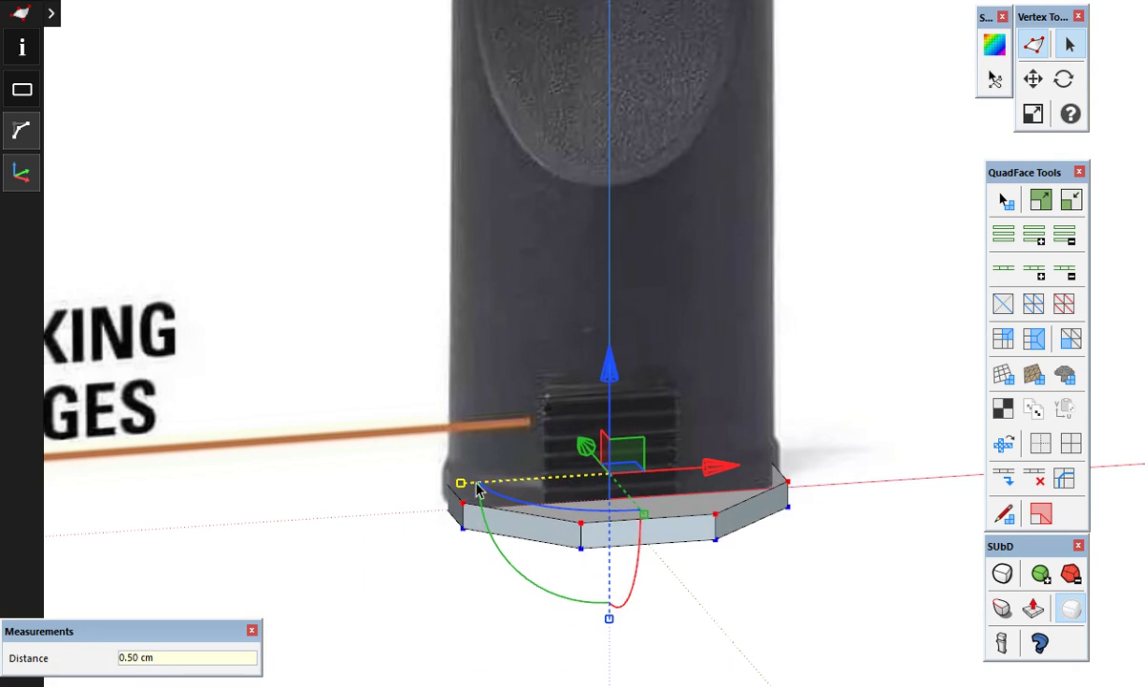
drag(463, 489, 467, 485)
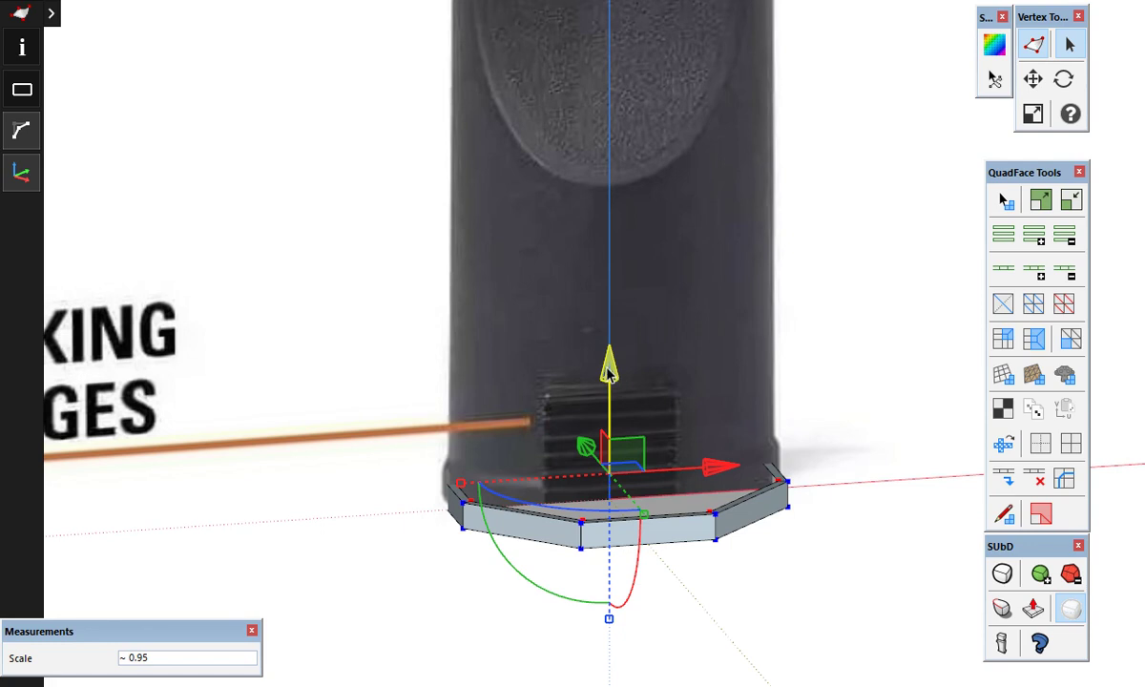
drag(609, 376, 632, 393)
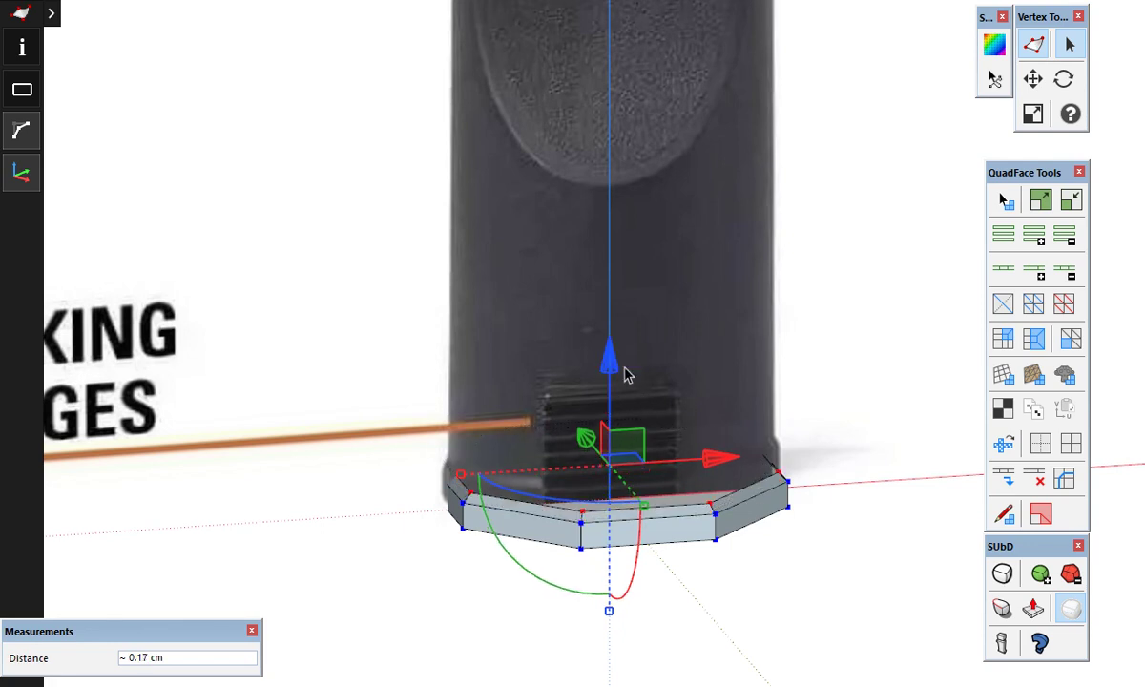
Pull the top up about 24.24 cm into a full-height column, then switch to Left view
scroll(630, 454, down, 5)
drag(617, 429, 643, 33)
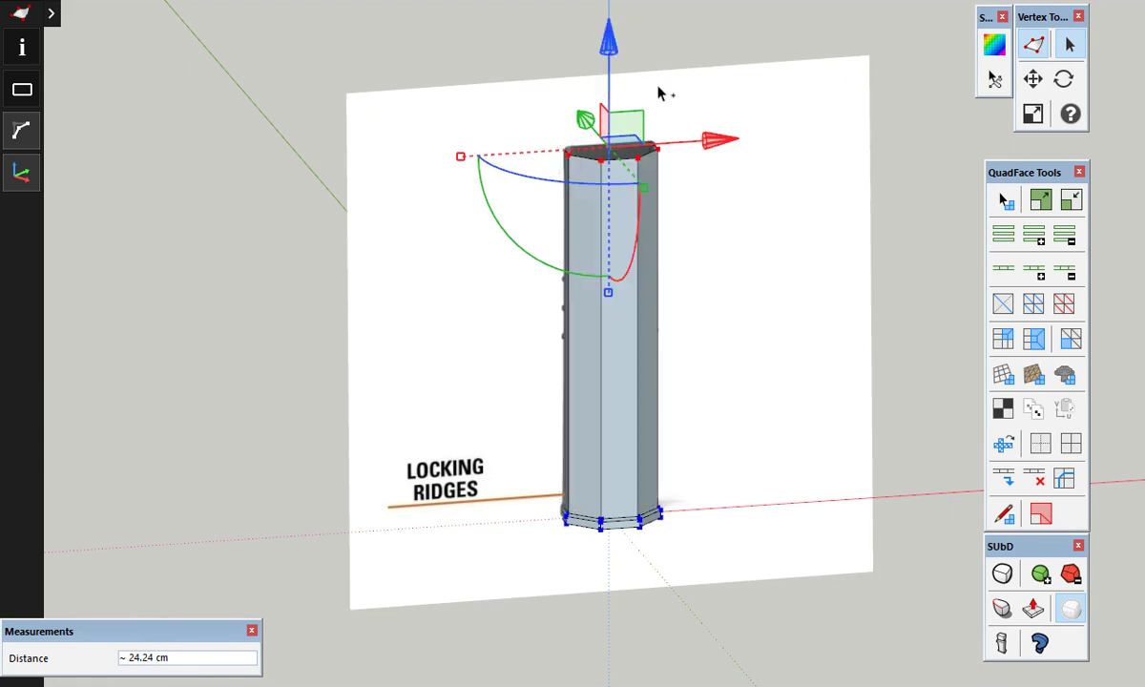
middle_drag(744, 300, 685, 174)
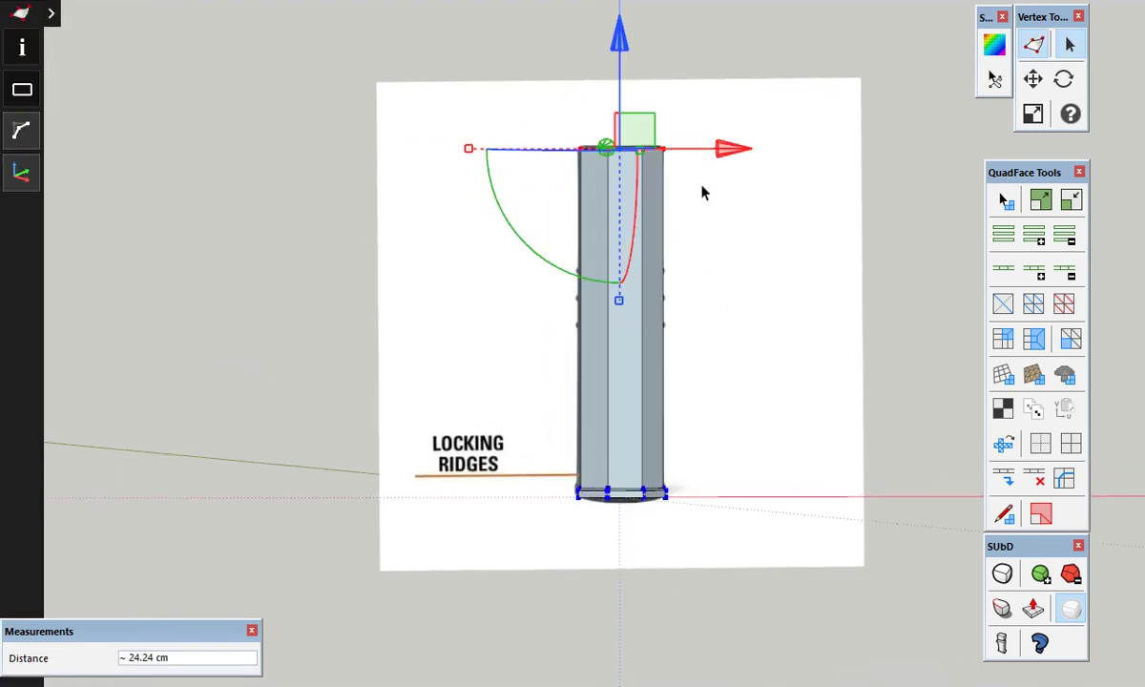
key(space)
key(F6)
Turn on X-ray and copy the top edge loop down the column as three new rings
key(x)
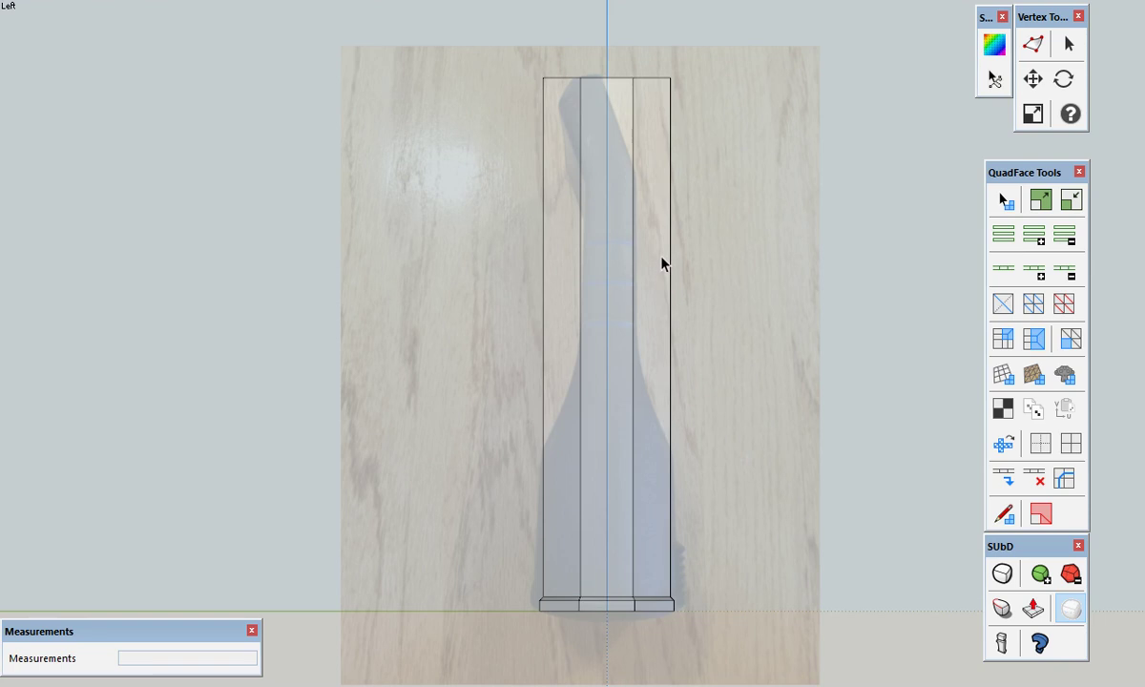
drag(481, 61, 754, 142)
key(m)
click(752, 120)
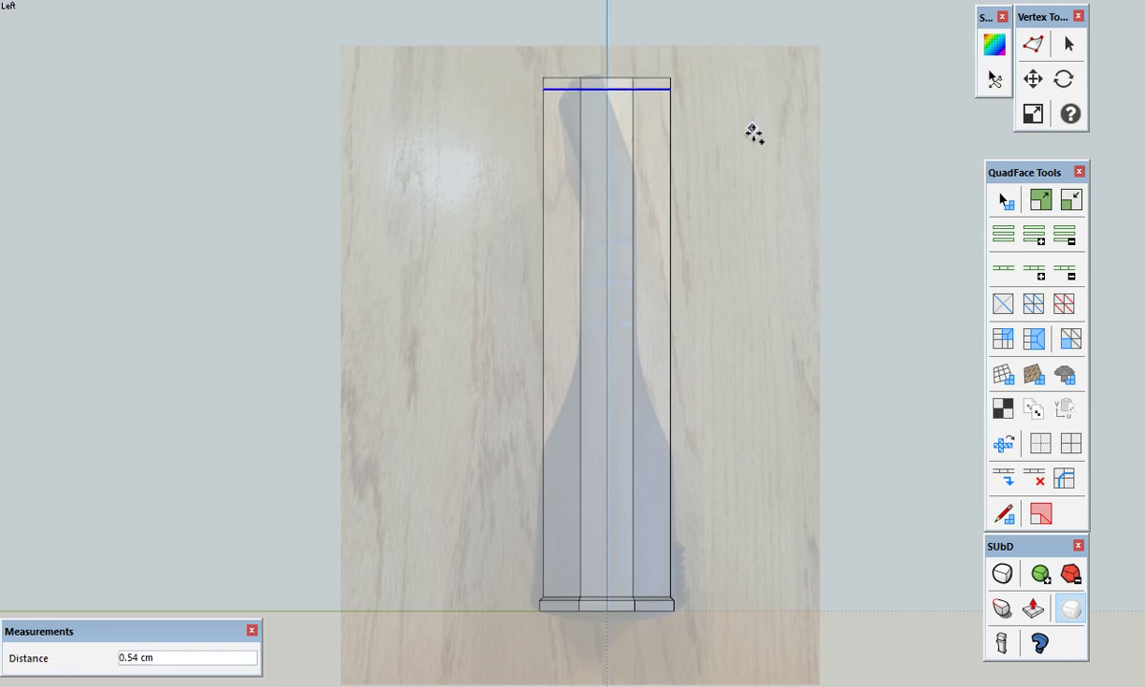
click(757, 222)
ctrl+click(758, 193)
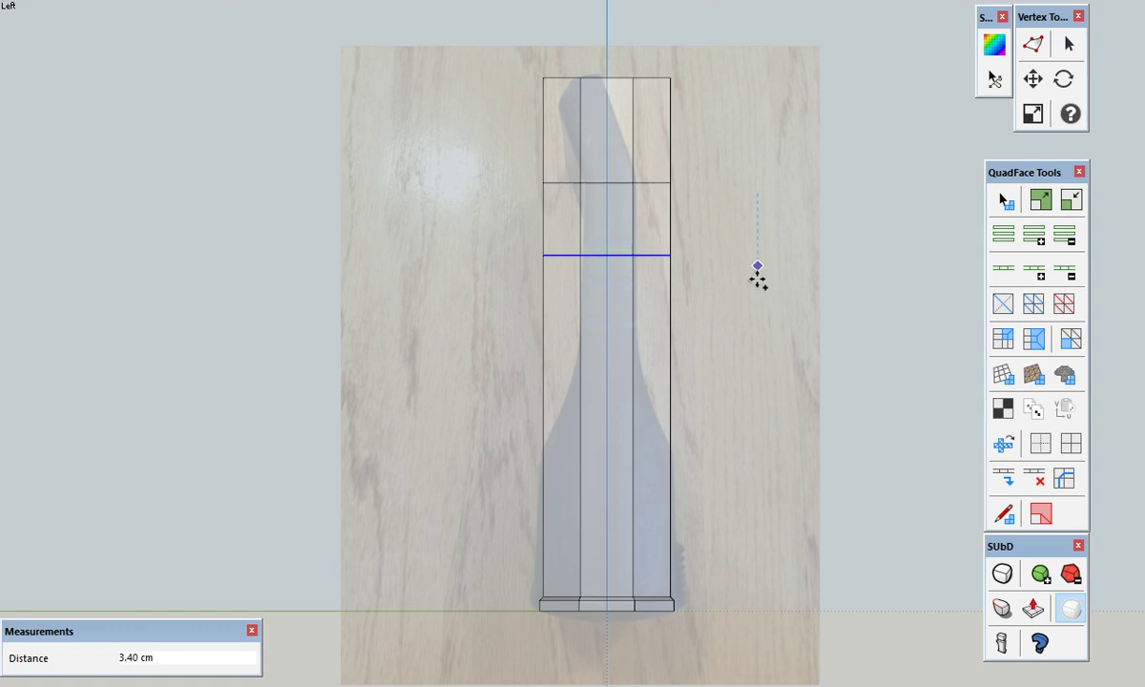
click(757, 337)
click(758, 283)
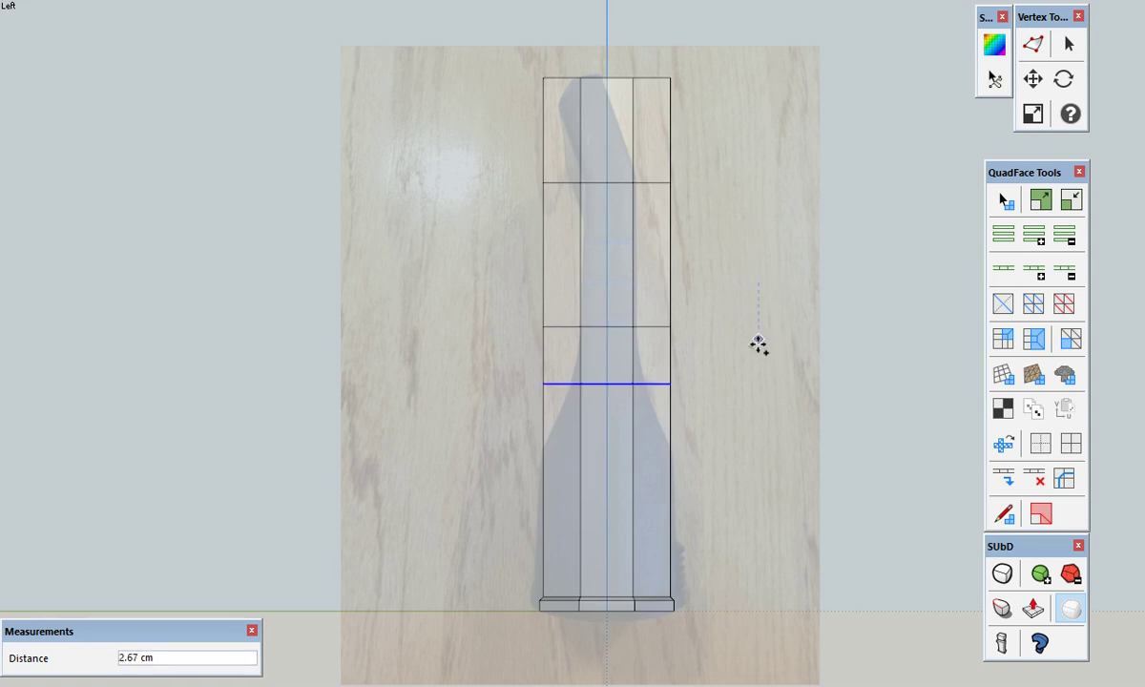
click(759, 410)
key(space)
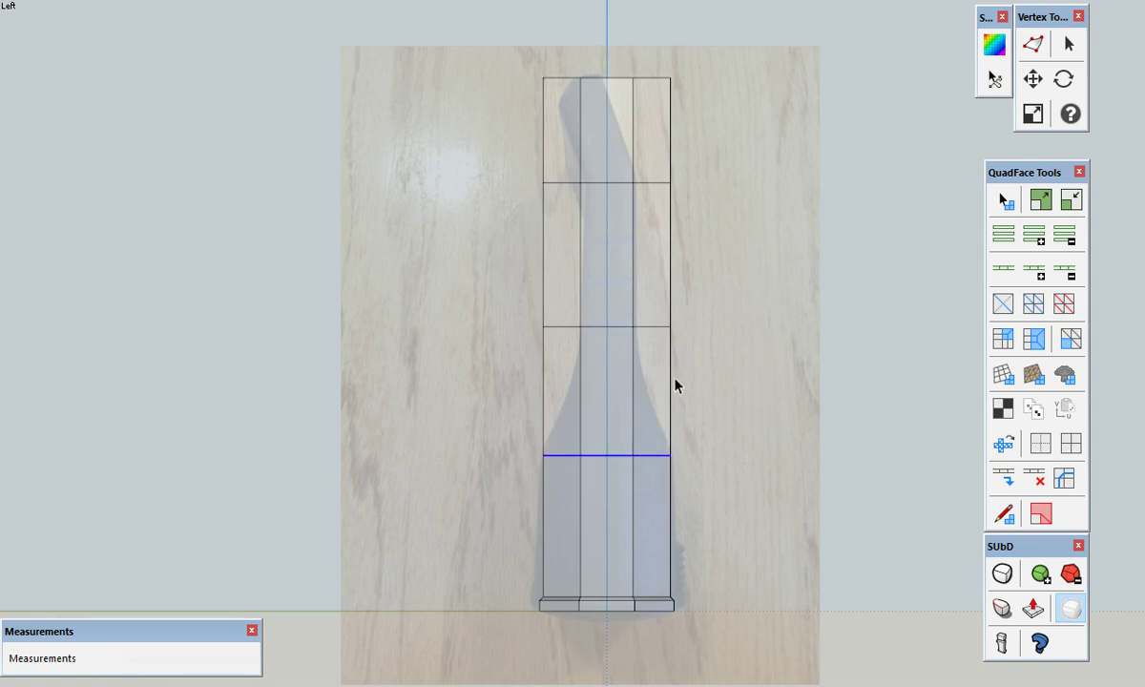
mouse_move(685, 388)
middle_down()
mouse_move(610, 432)
mouse_move(654, 445)
middle_up()
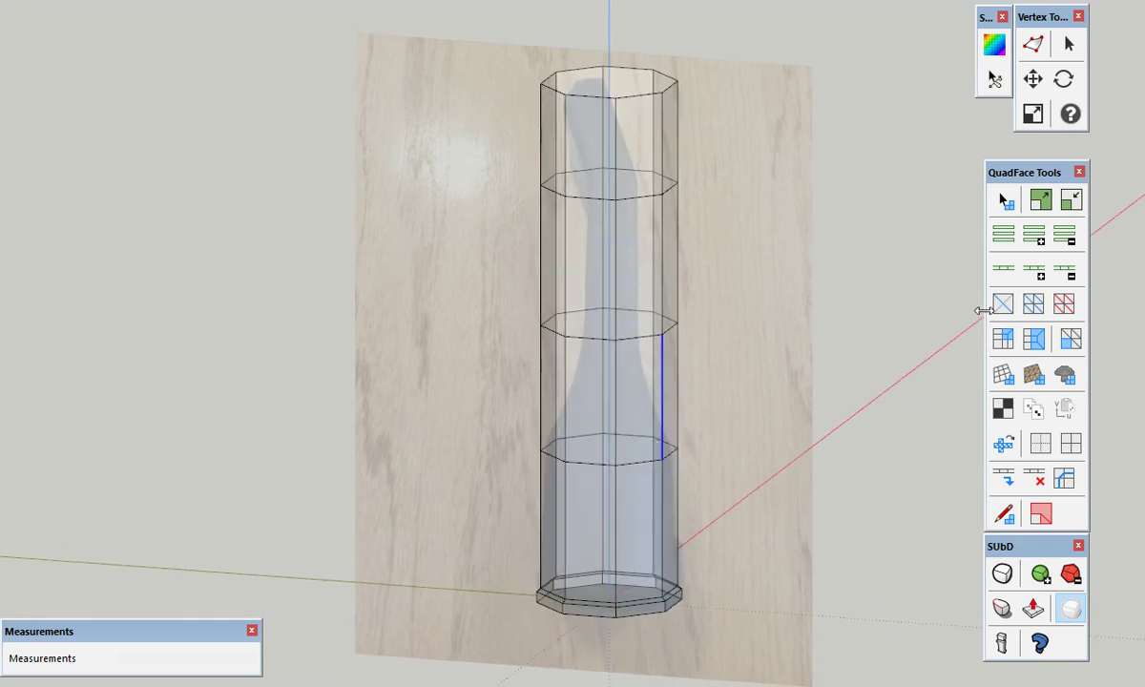
Split the second-lowest section with two edge loops using Select Ring and Connect Edges (2 segments)
click(1003, 234)
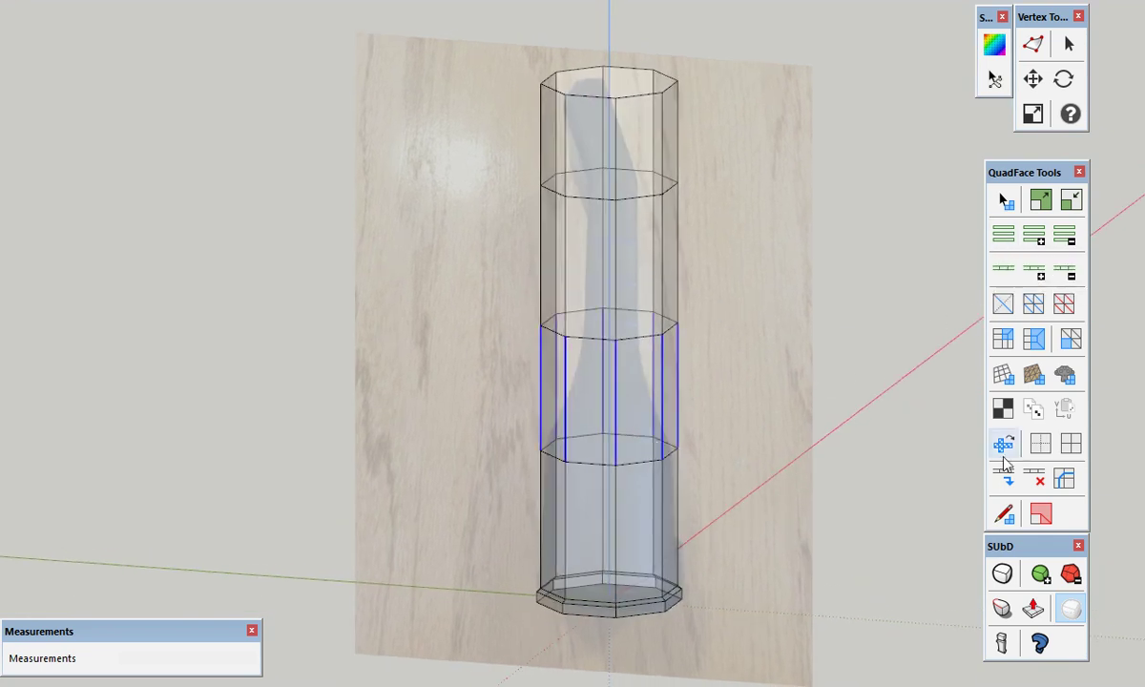
click(1062, 480)
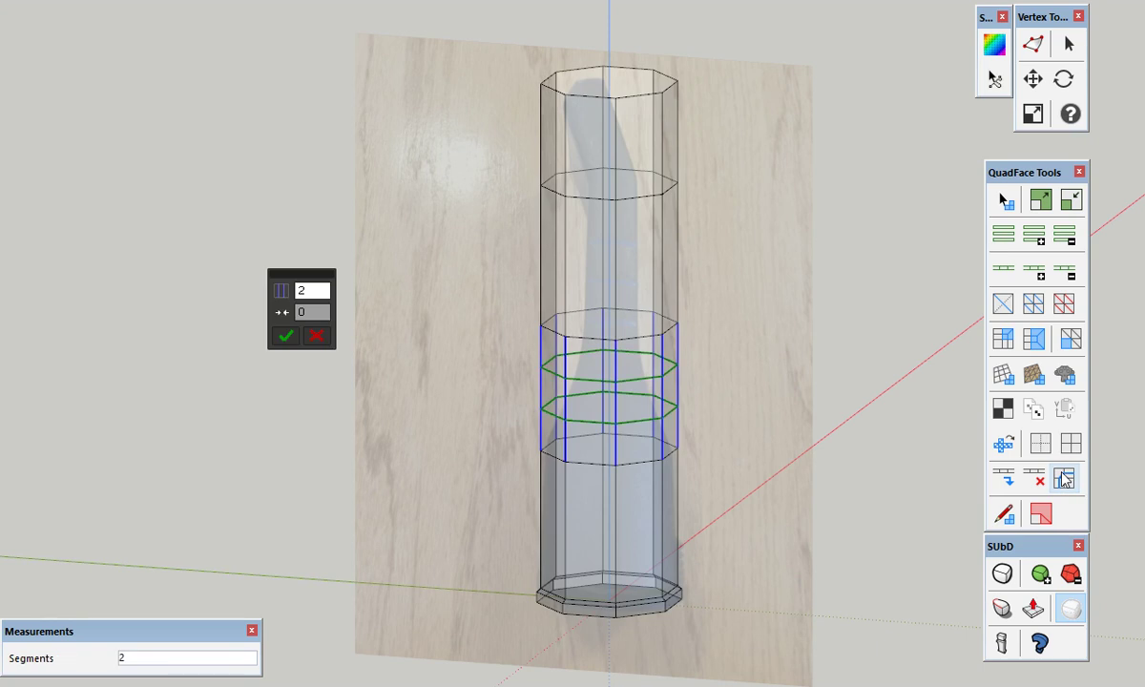
click(275, 327)
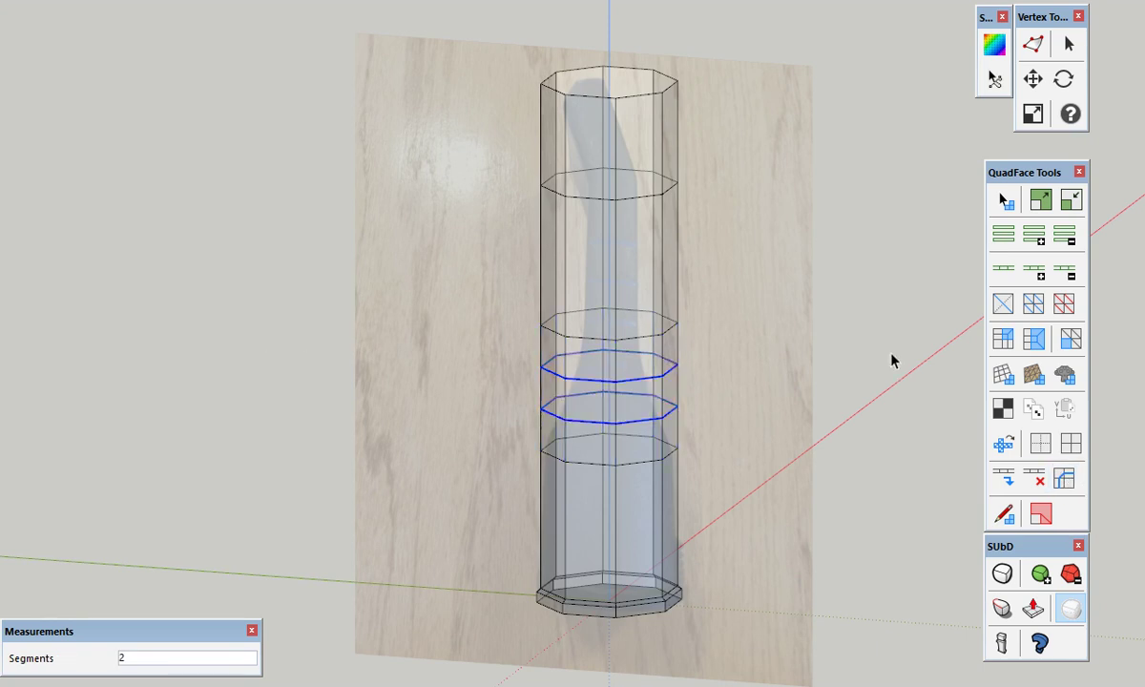
click(868, 338)
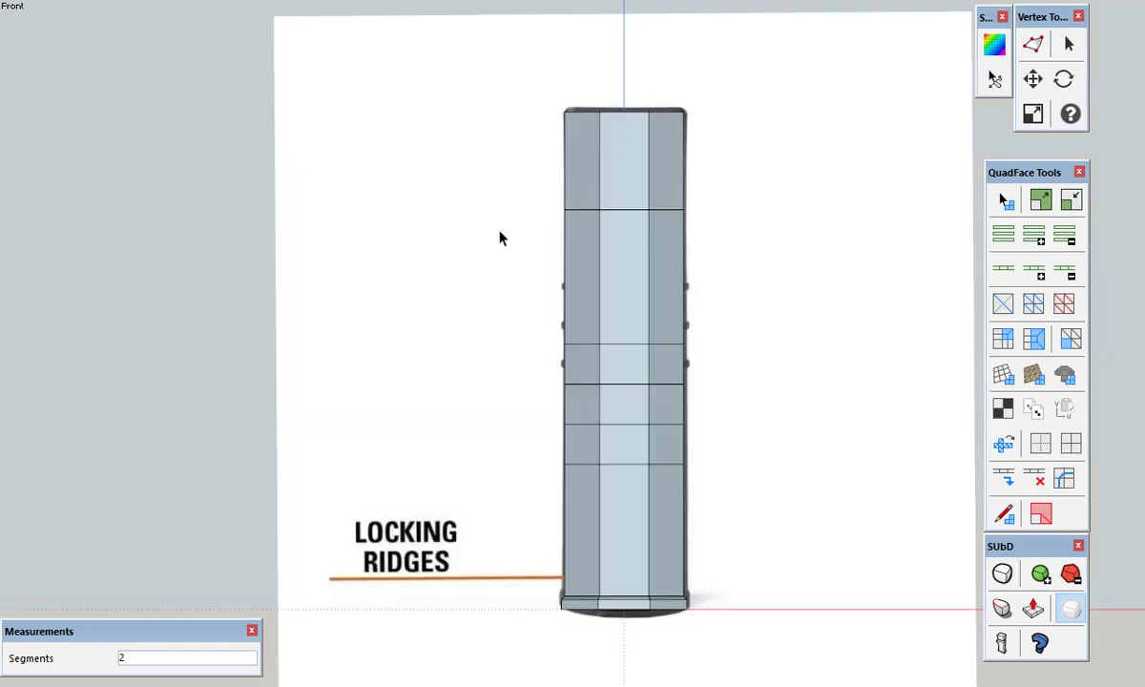
Slice the column down its centre with the Zorro Slice Tool
drag(1107, 75, 779, 64)
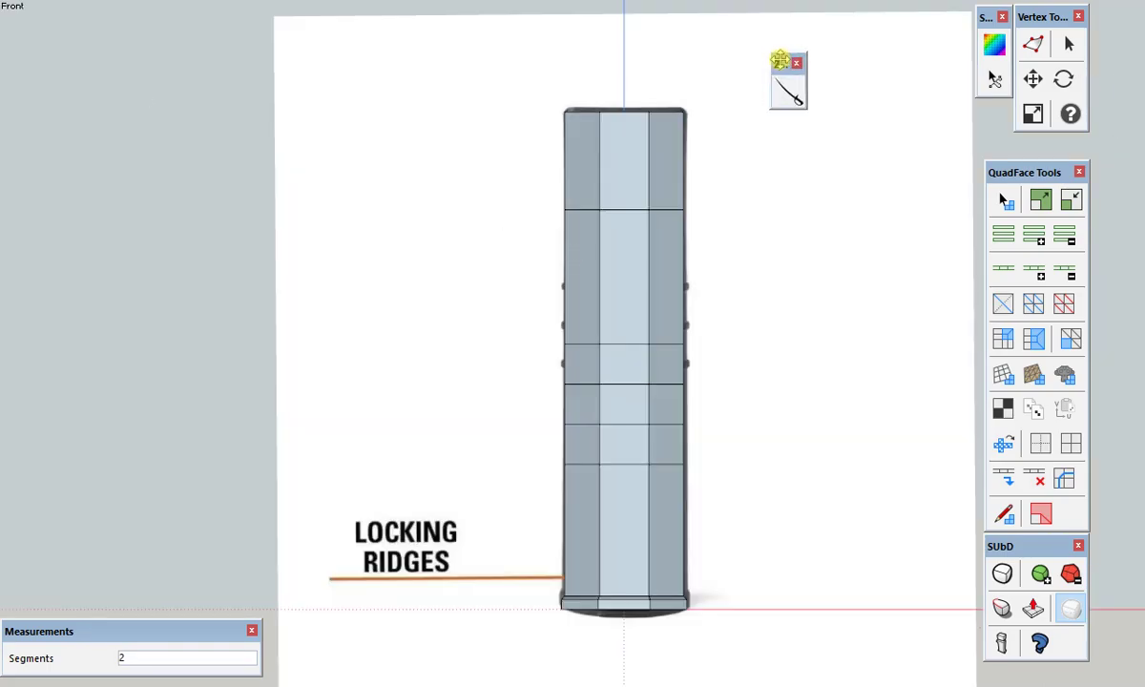
click(790, 95)
click(623, 111)
click(635, 654)
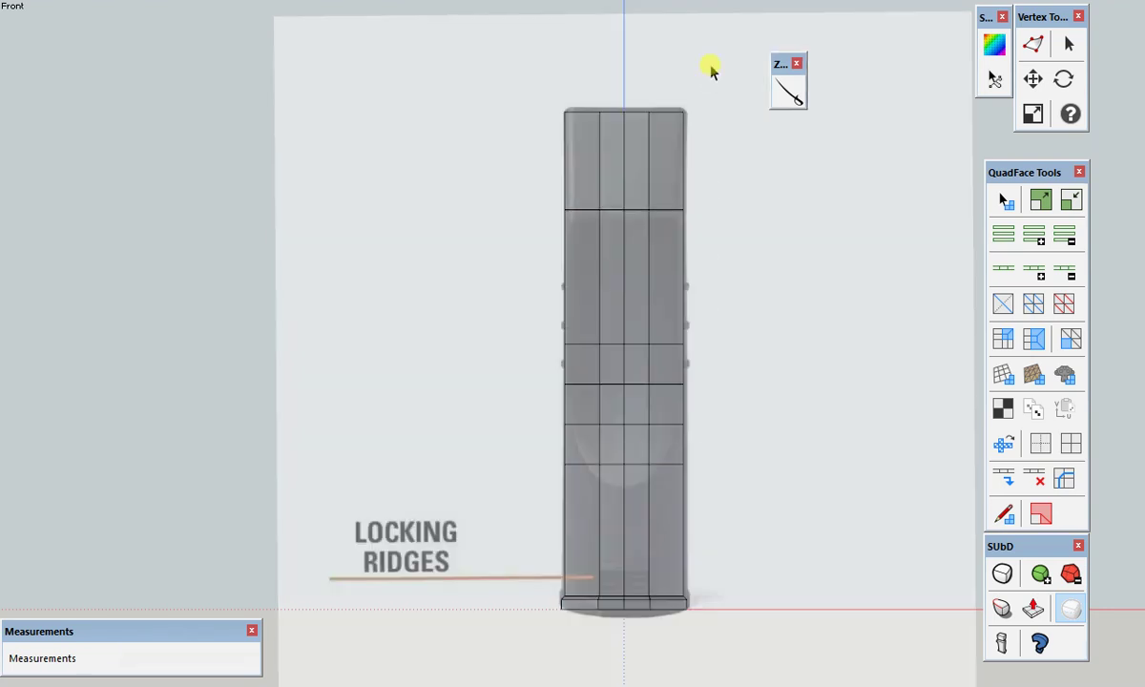
Delete the column's right half, close the Zorro toolbar, and switch to Left view
drag(711, 57, 637, 666)
key(Delete)
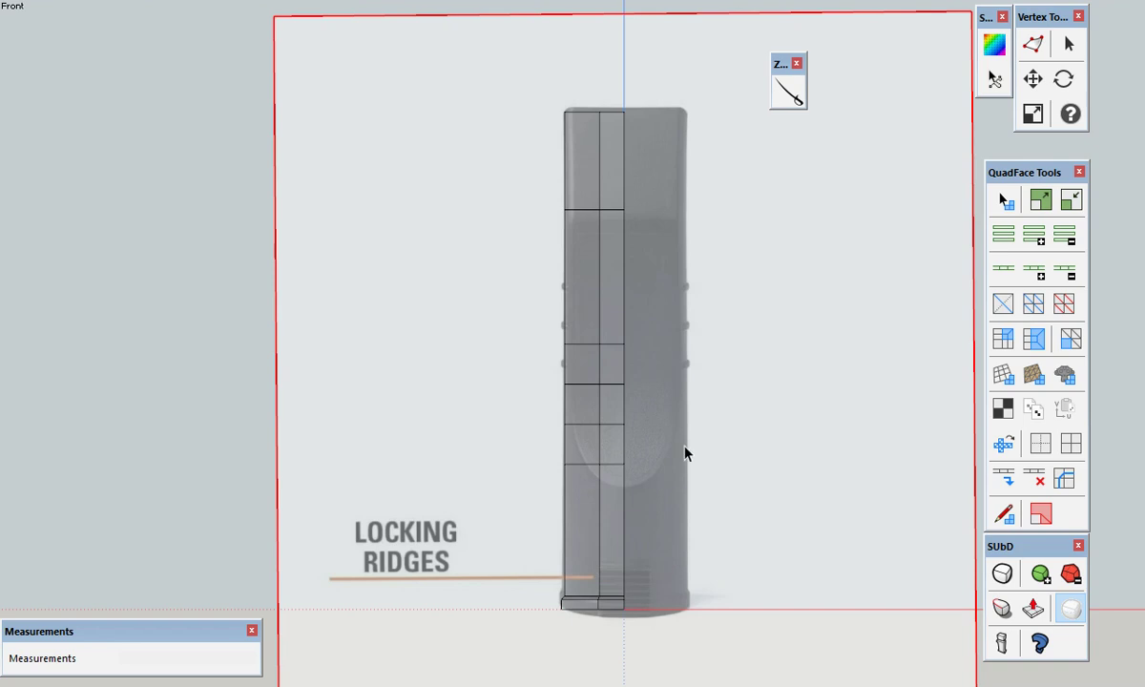
mouse_move(689, 402)
middle_down()
mouse_move(729, 397)
mouse_move(775, 455)
middle_up()
mouse_move(685, 378)
middle_down()
mouse_move(642, 410)
mouse_move(964, 438)
mouse_move(579, 398)
middle_up()
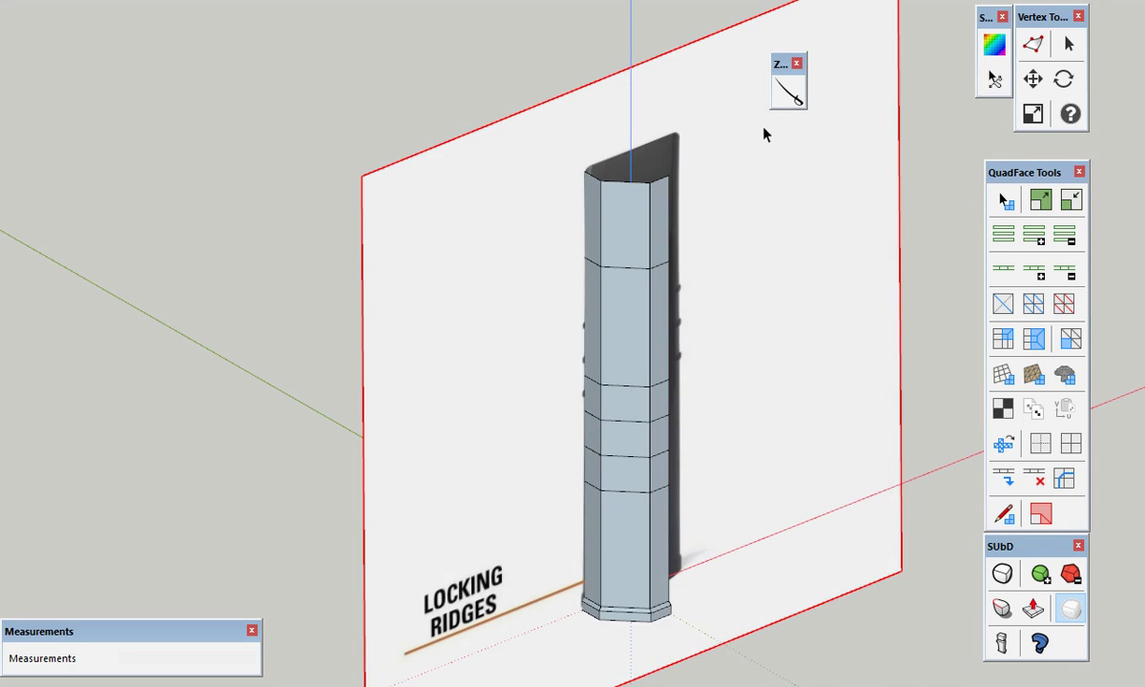
click(797, 63)
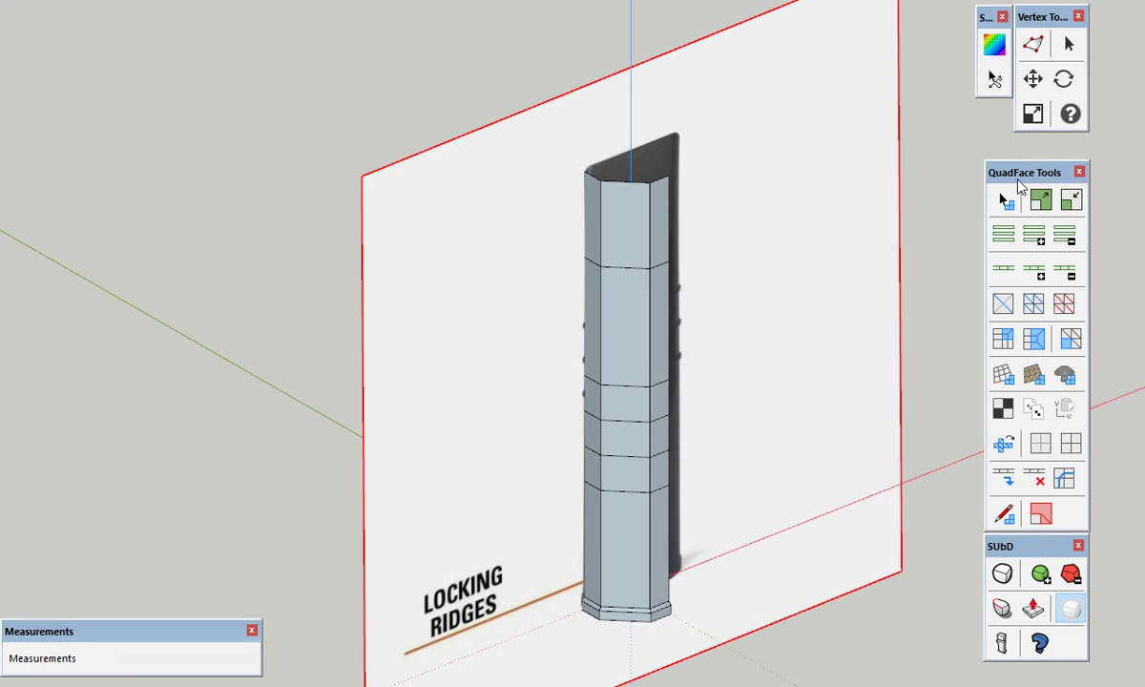
key(F4)
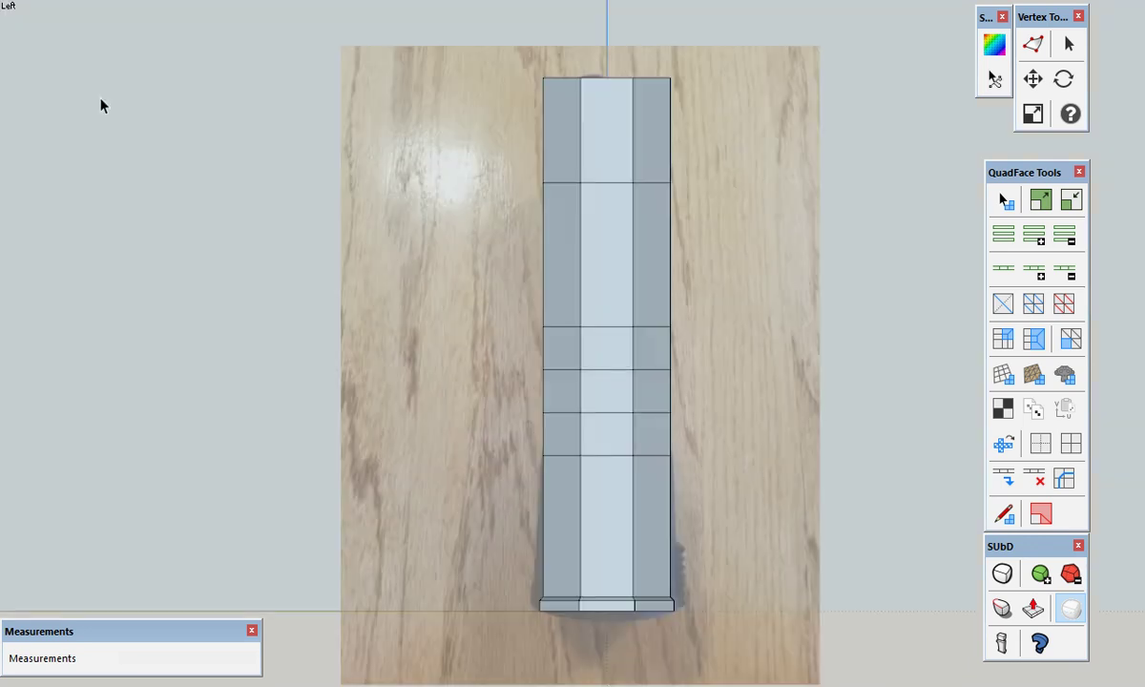
With X-ray on, pull the upper waist loop's left and right vertices inward 1.50 cm
key(x)
scroll(685, 422, up, 2)
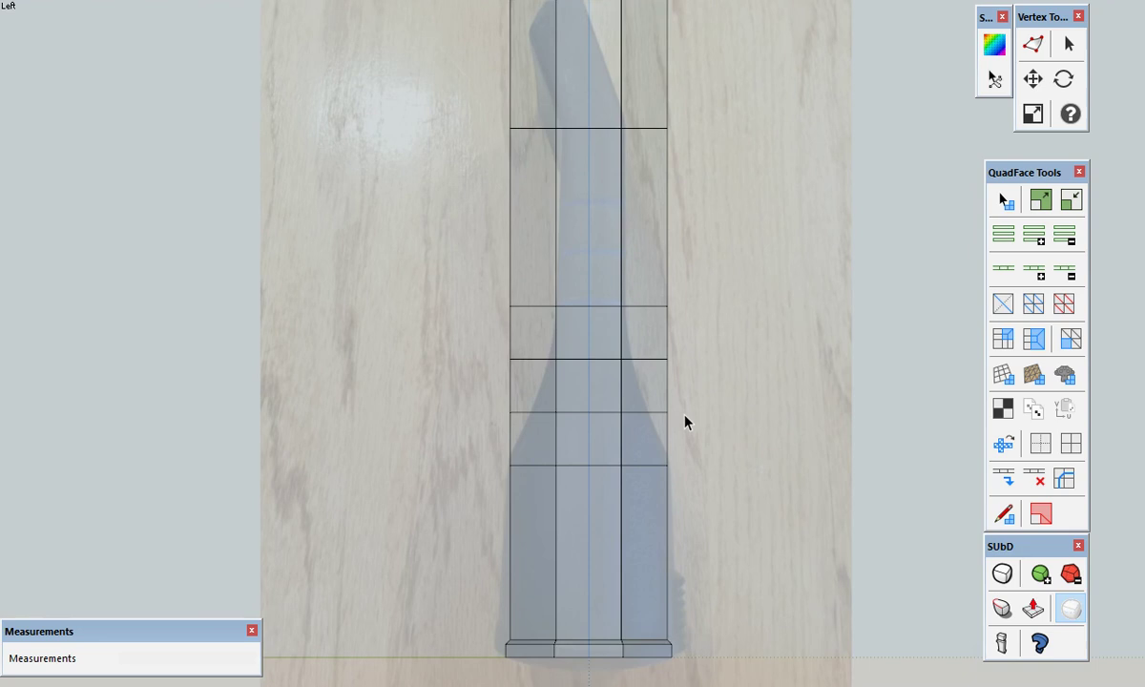
scroll(706, 381, up, 1)
click(1034, 46)
click(489, 353)
drag(374, 358, 413, 356)
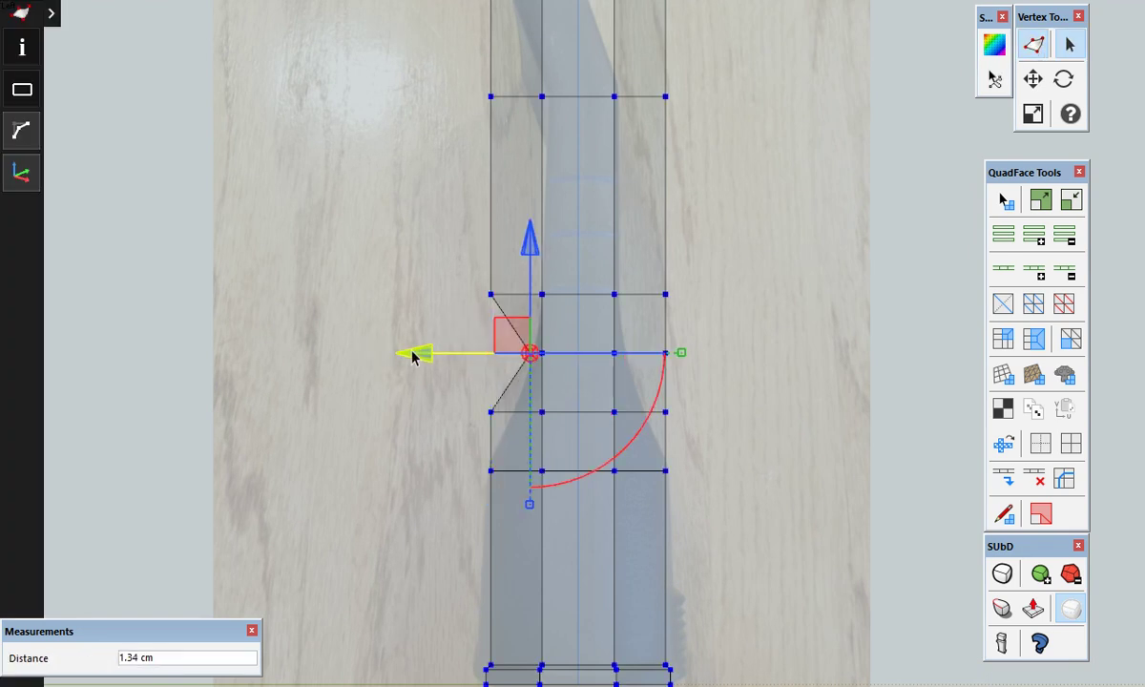
text(1.5)
key(Return)
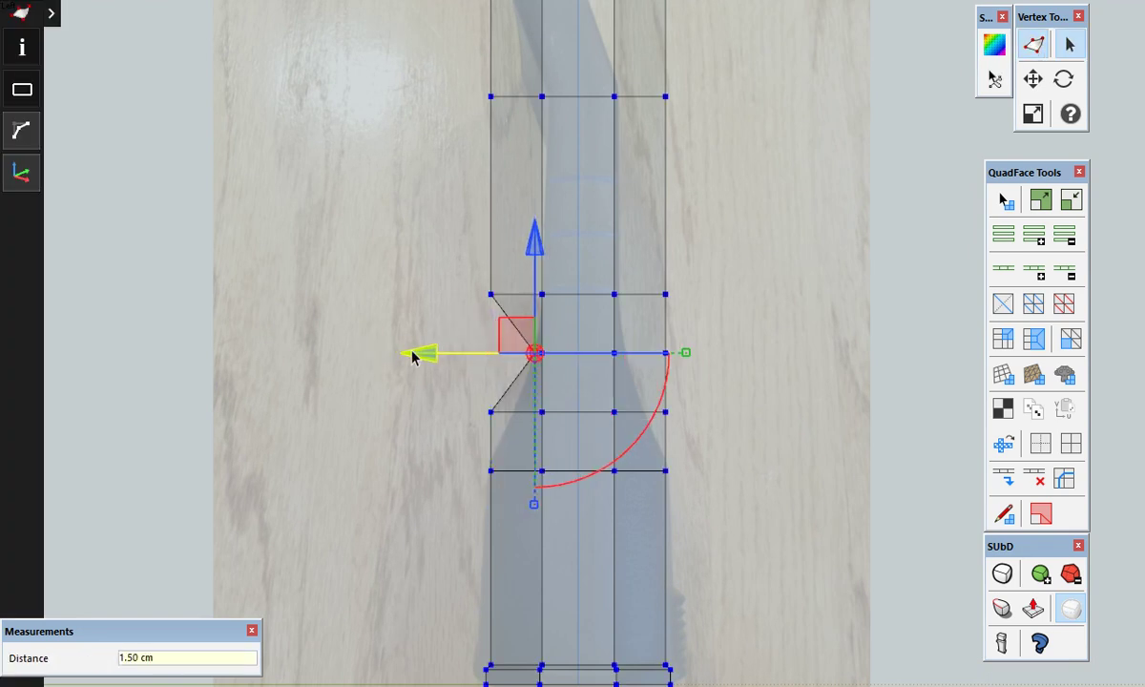
mouse_move(741, 327)
mouse_down()
mouse_move(655, 363)
mouse_move(539, 356)
mouse_up()
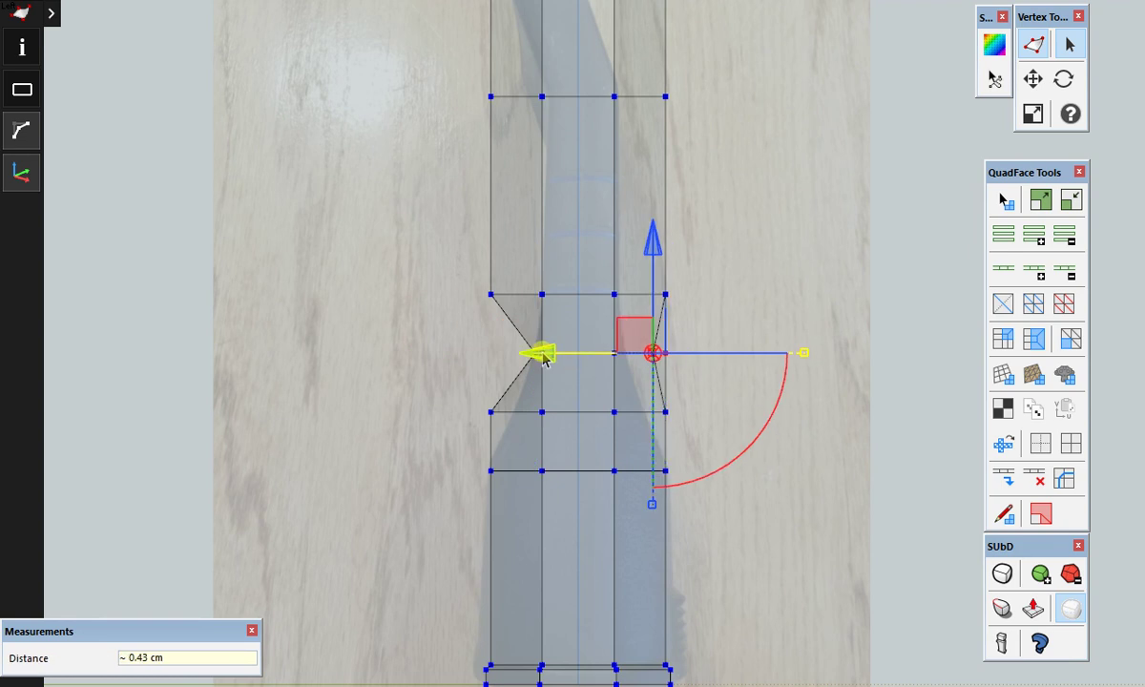
key(Return)
Pull the next loop's vertices inward 1 cm and about 0.52 cm, then leave vertex editing
drag(330, 346, 502, 446)
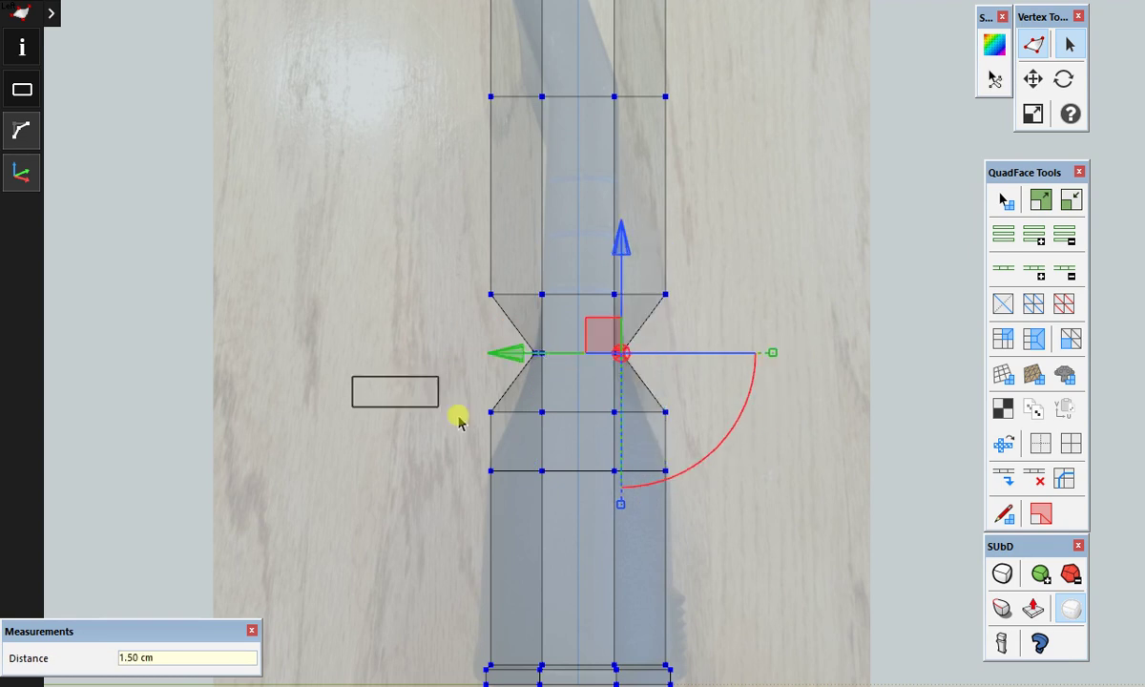
drag(374, 416, 401, 416)
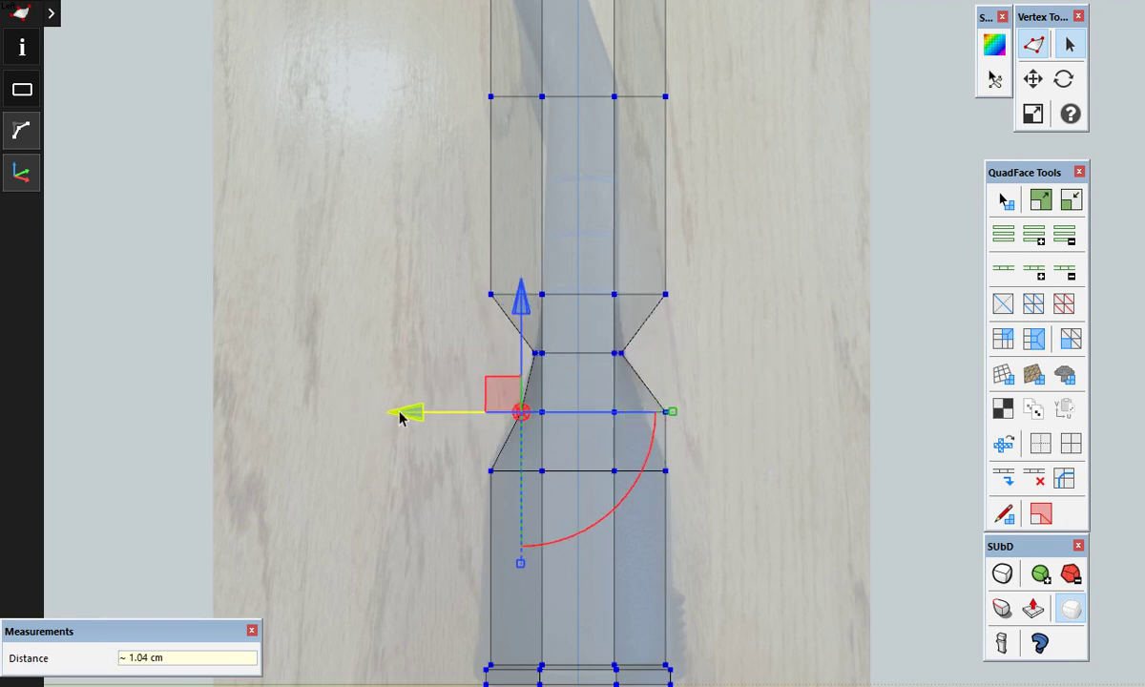
key(Return)
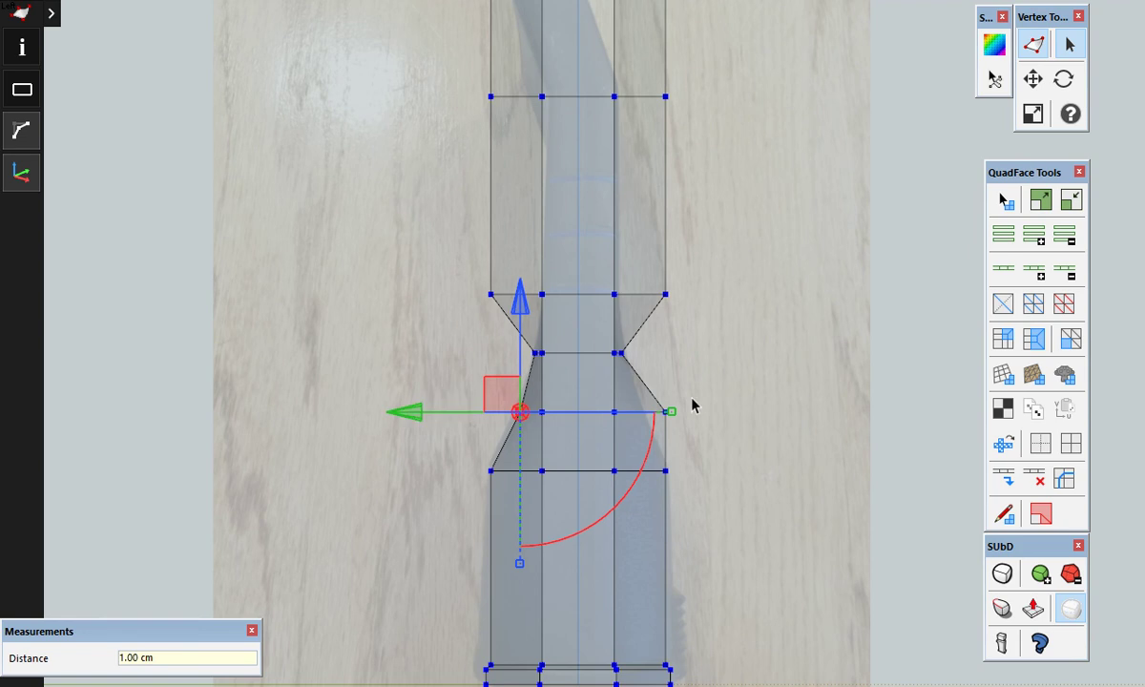
click(671, 416)
drag(539, 413, 529, 420)
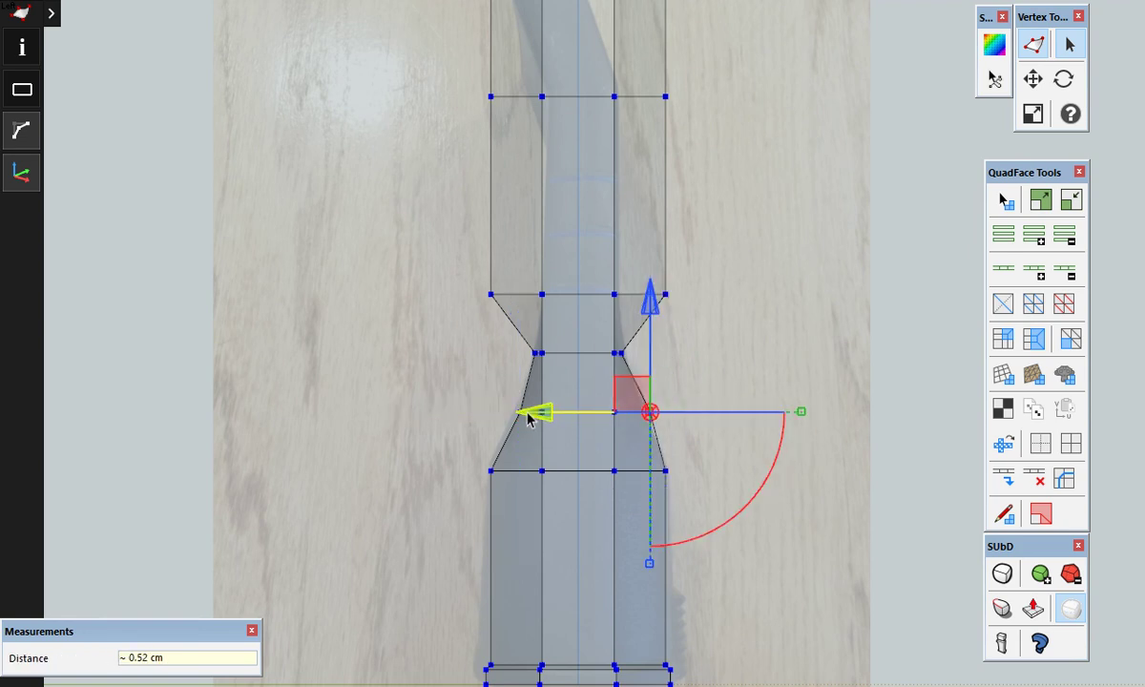
key(Return)
key(Escape)
scroll(754, 377, down, 3)
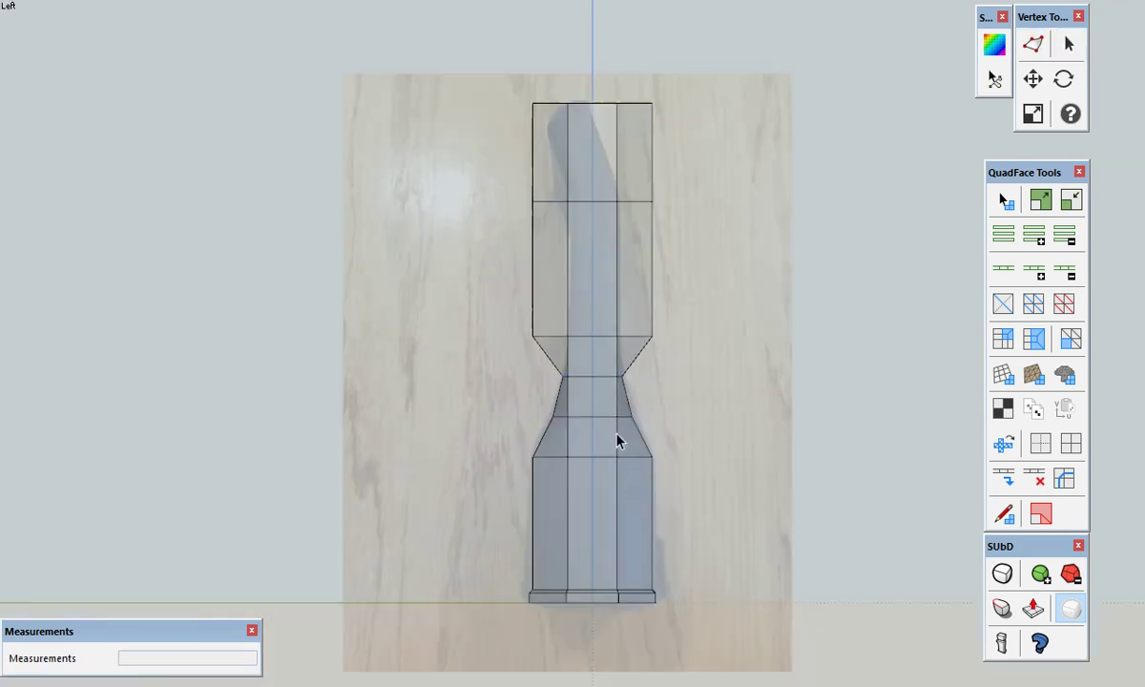
scroll(619, 434, up, 2)
Move the upper tube's left edge in to match the photo's narrow tip outline
drag(453, 129, 490, 414)
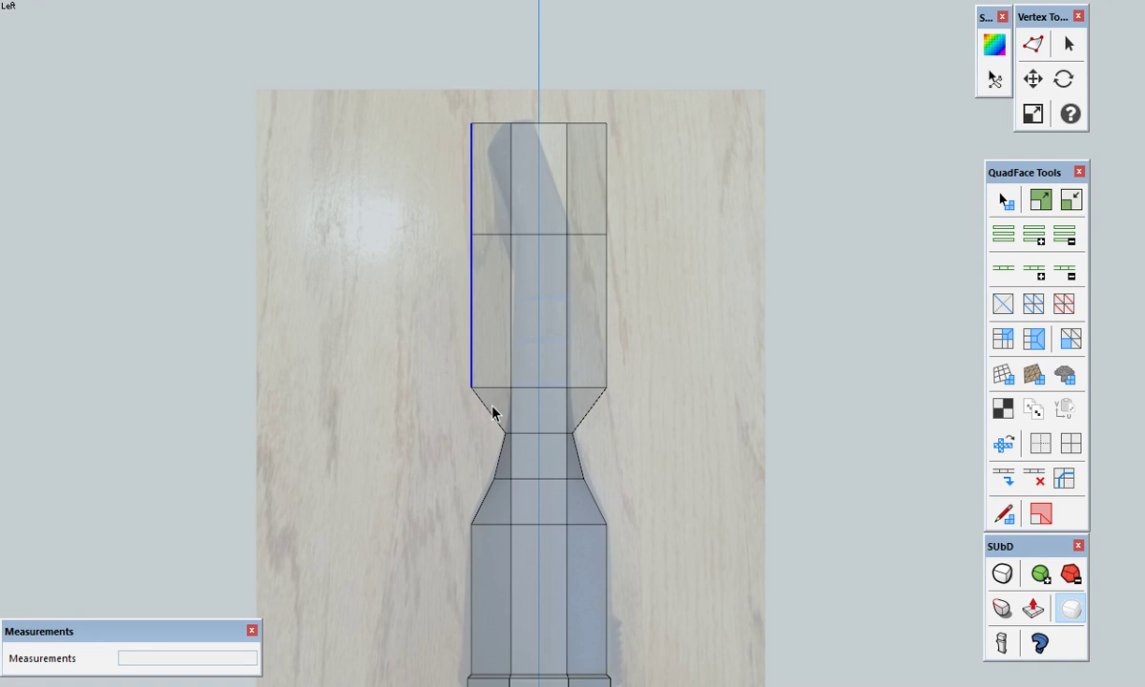
click(1035, 81)
drag(484, 121, 510, 124)
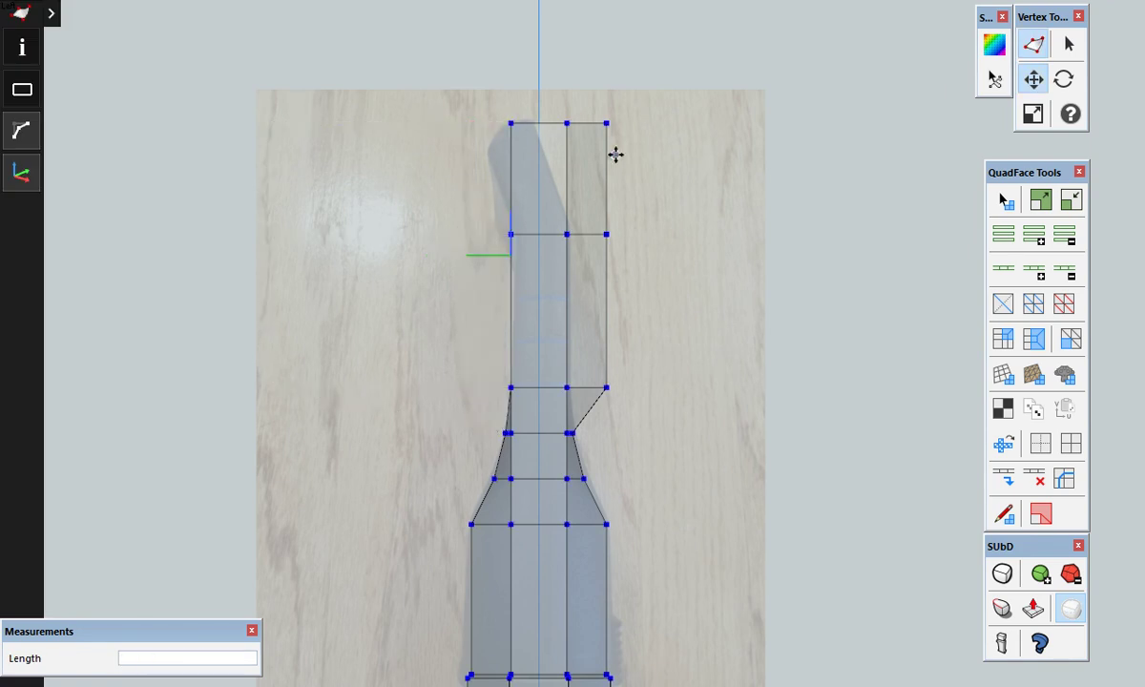
drag(590, 86, 682, 414)
middle_drag(660, 272, 818, 405)
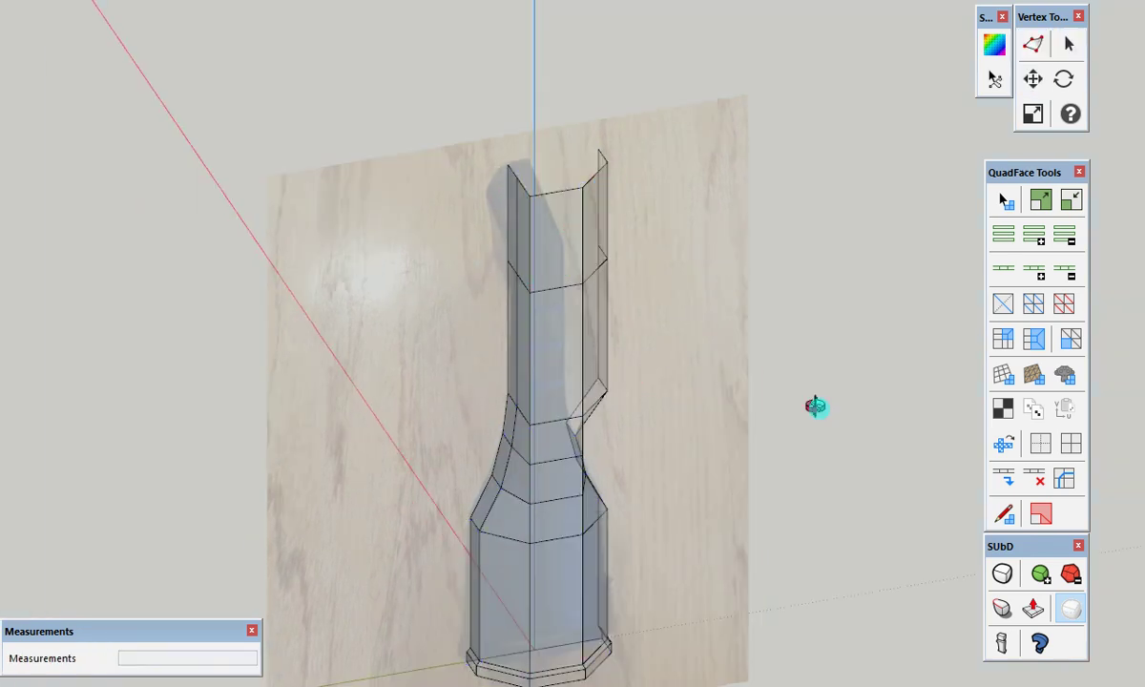
Move the upper tube's right-side vertices about 2.23 cm to slim the shaft
click(1033, 79)
mouse_move(608, 161)
mouse_down()
mouse_move(561, 168)
mouse_move(585, 184)
mouse_up()
key(space)
mouse_move(788, 223)
middle_down()
mouse_move(615, 298)
mouse_move(818, 286)
mouse_move(439, 274)
mouse_move(580, 221)
middle_up()
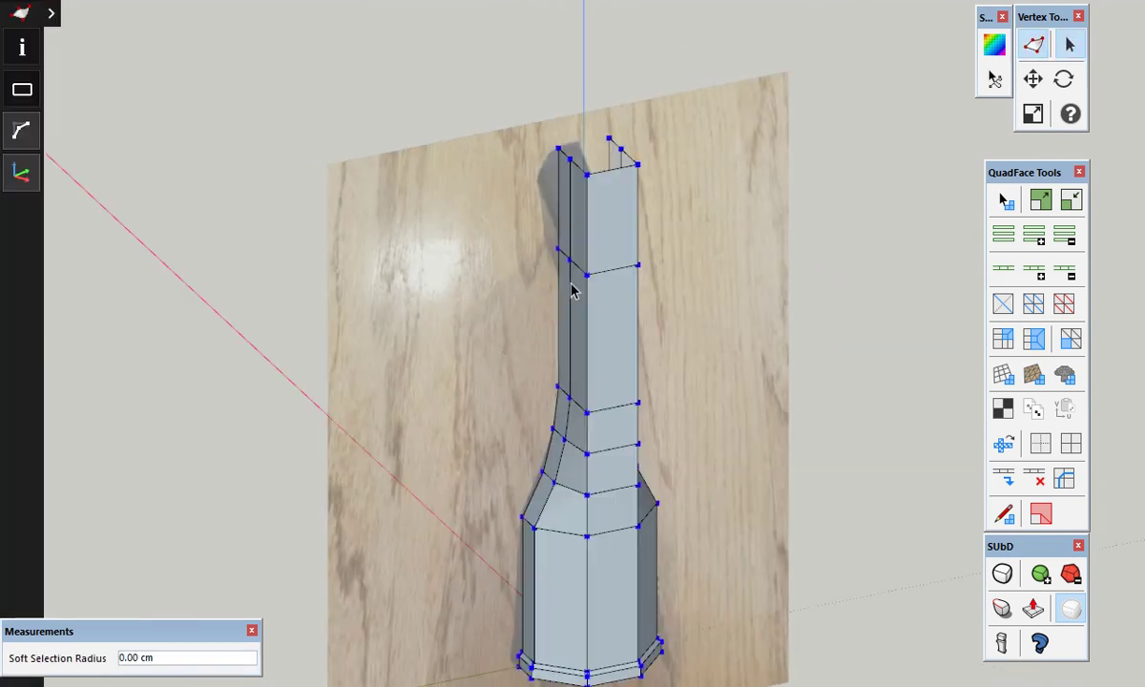
Switch to Left view and select the nozzle's top edge for vertex editing
key(F4)
scroll(582, 69, up, 3)
drag(463, 67, 721, 167)
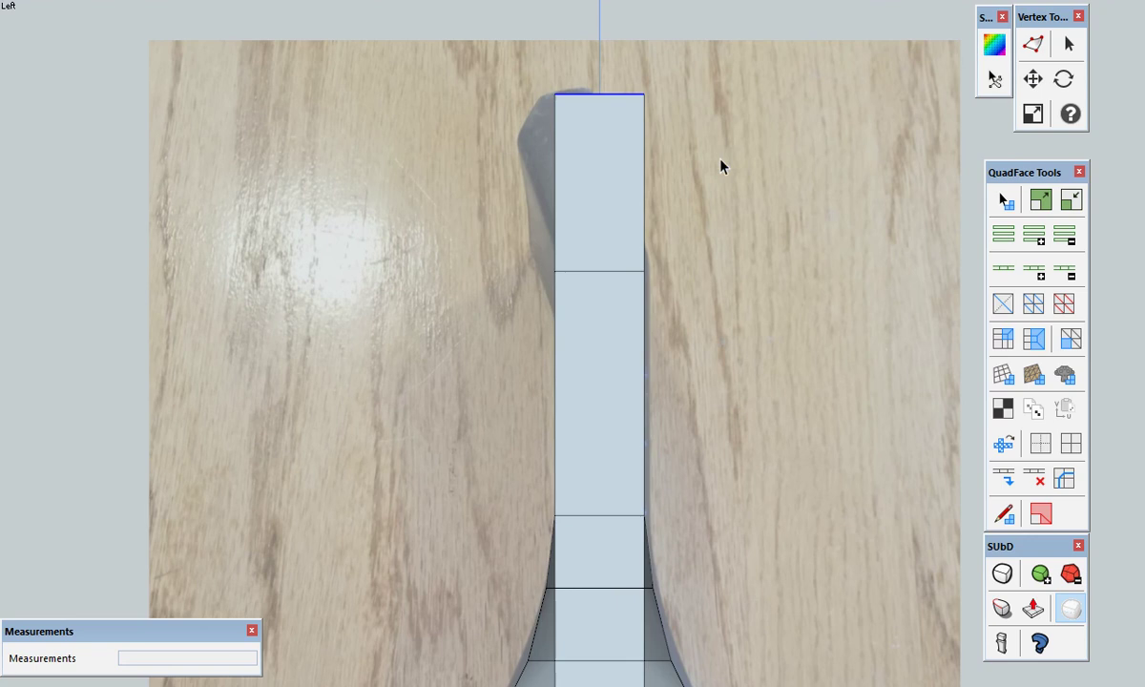
click(1033, 46)
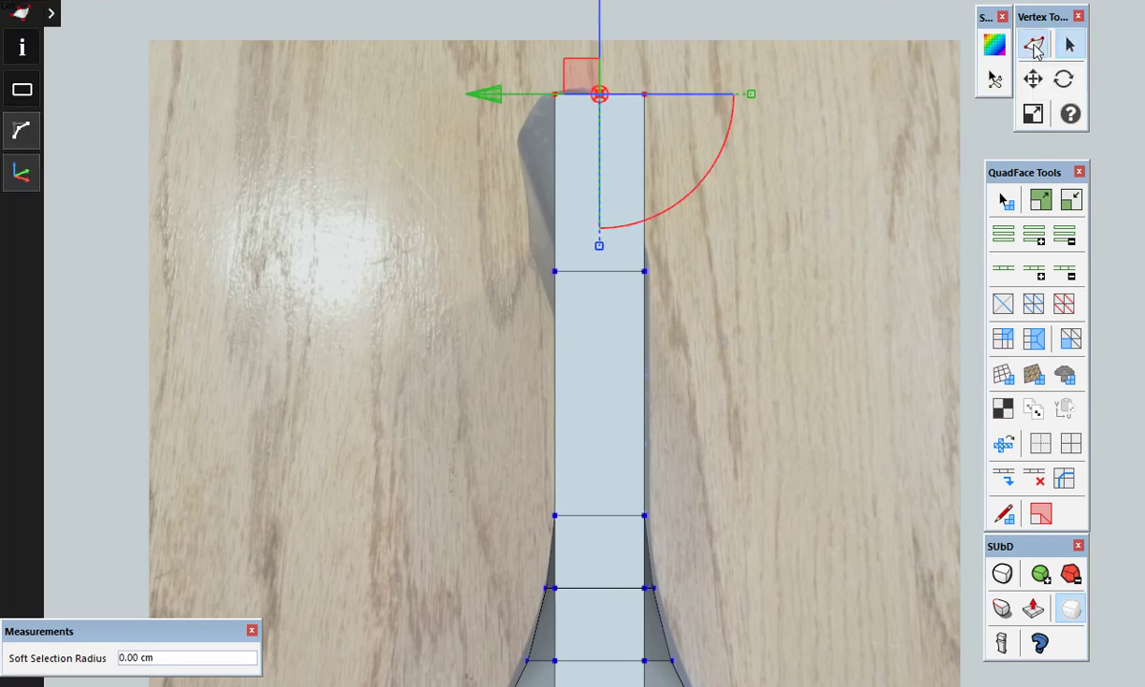
Align the gizmo to a custom pivot at the bend and rotate the top about -20 degrees
right_click(601, 88)
click(678, 160)
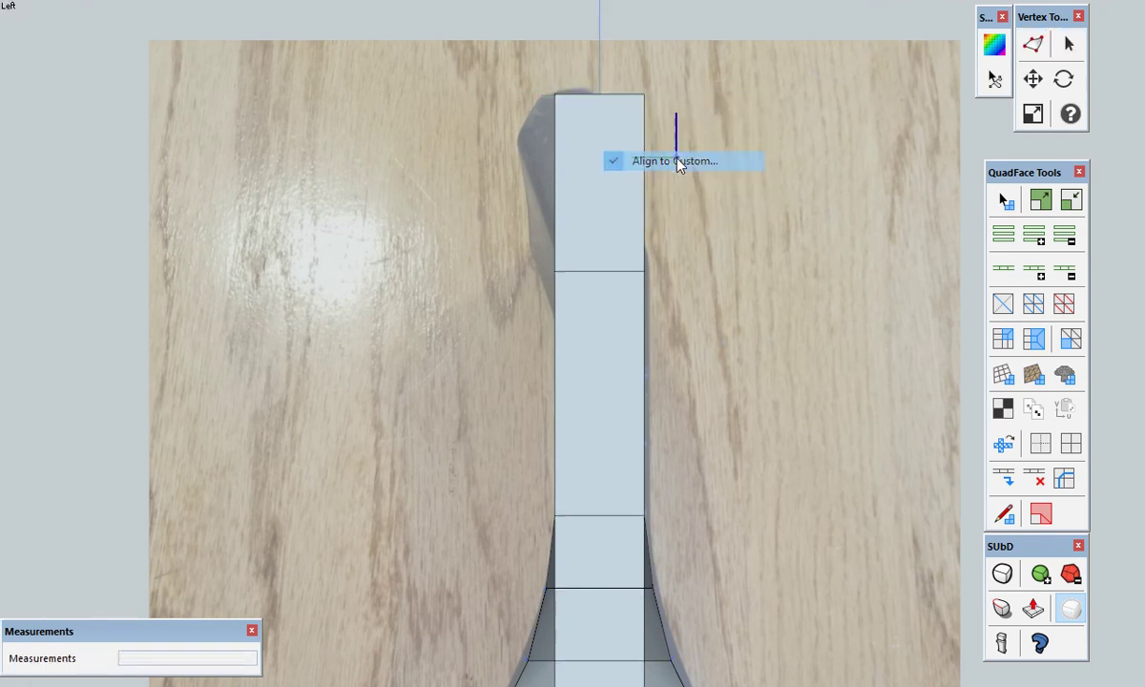
click(645, 272)
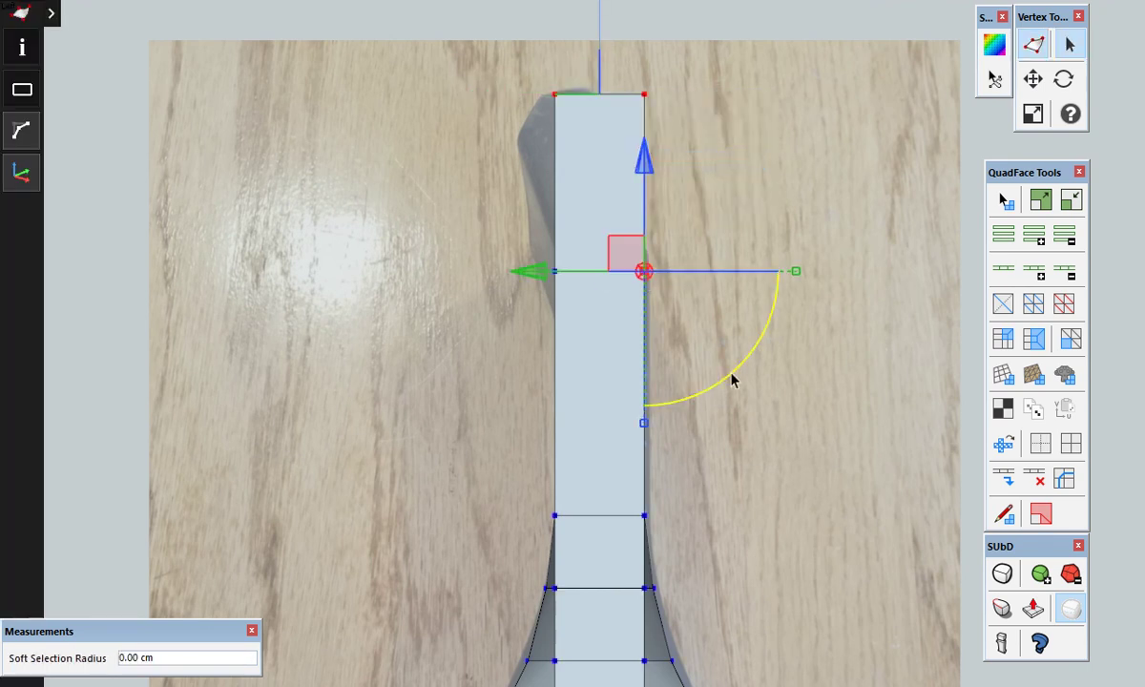
drag(732, 380, 775, 352)
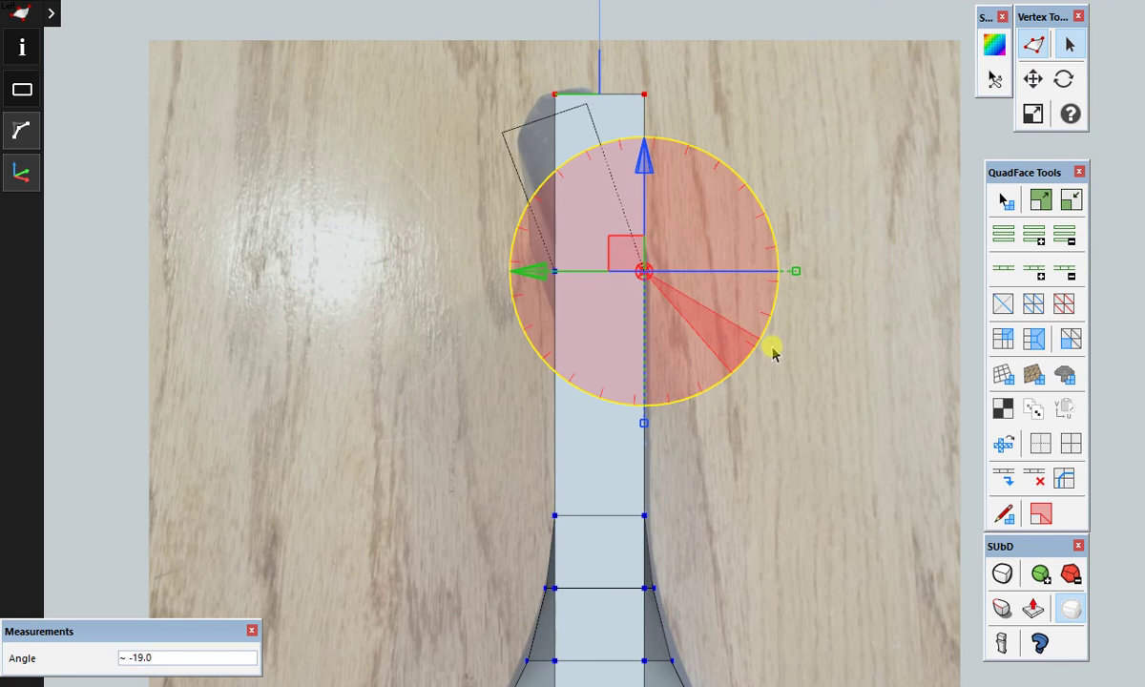
drag(775, 353, 775, 350)
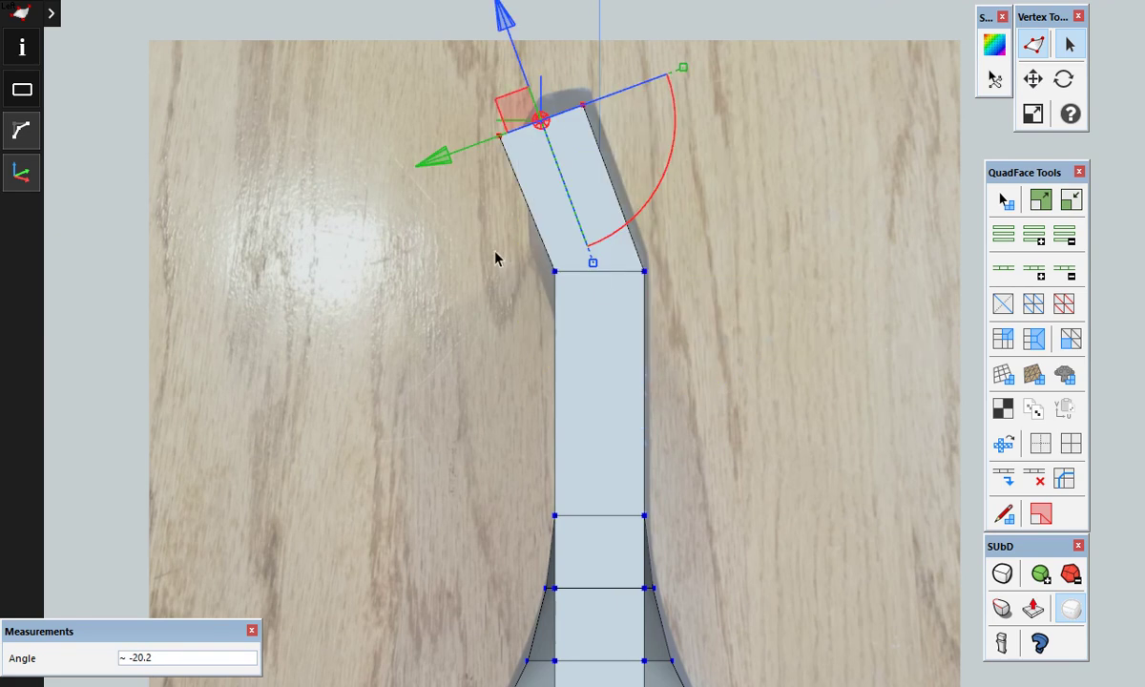
Realign the gizmo to Local and nudge the lower bend vertex about 0.5 cm
right_click(523, 107)
click(589, 155)
drag(487, 256, 606, 306)
drag(558, 173, 558, 179)
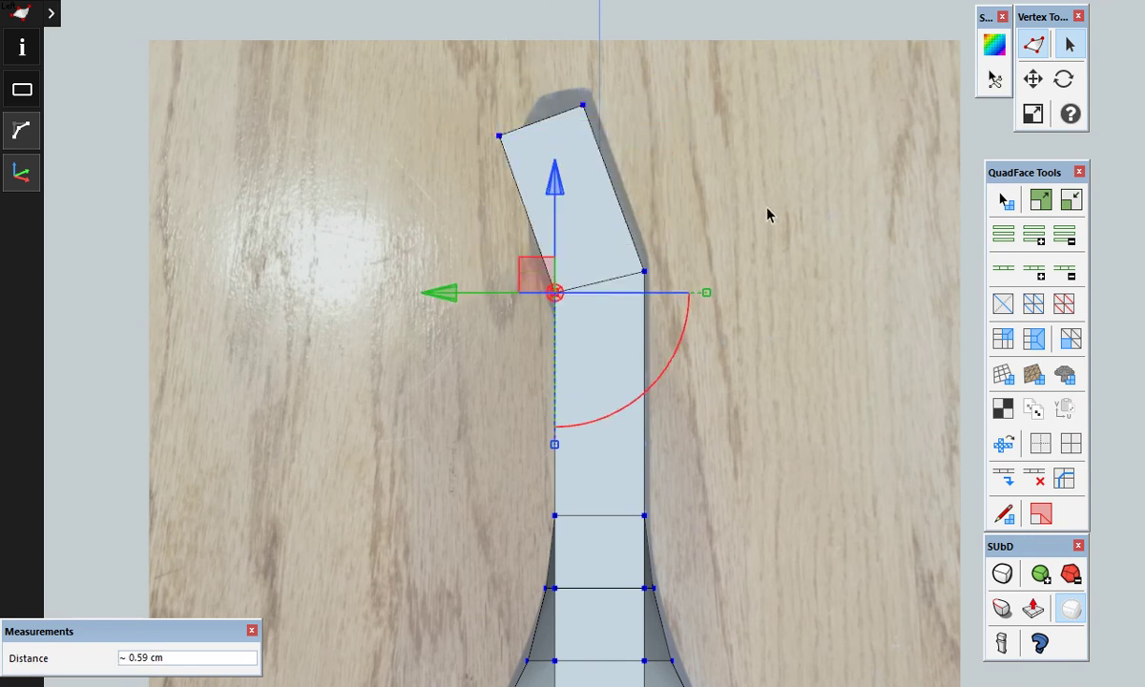
key(space)
scroll(628, 216, down, 3)
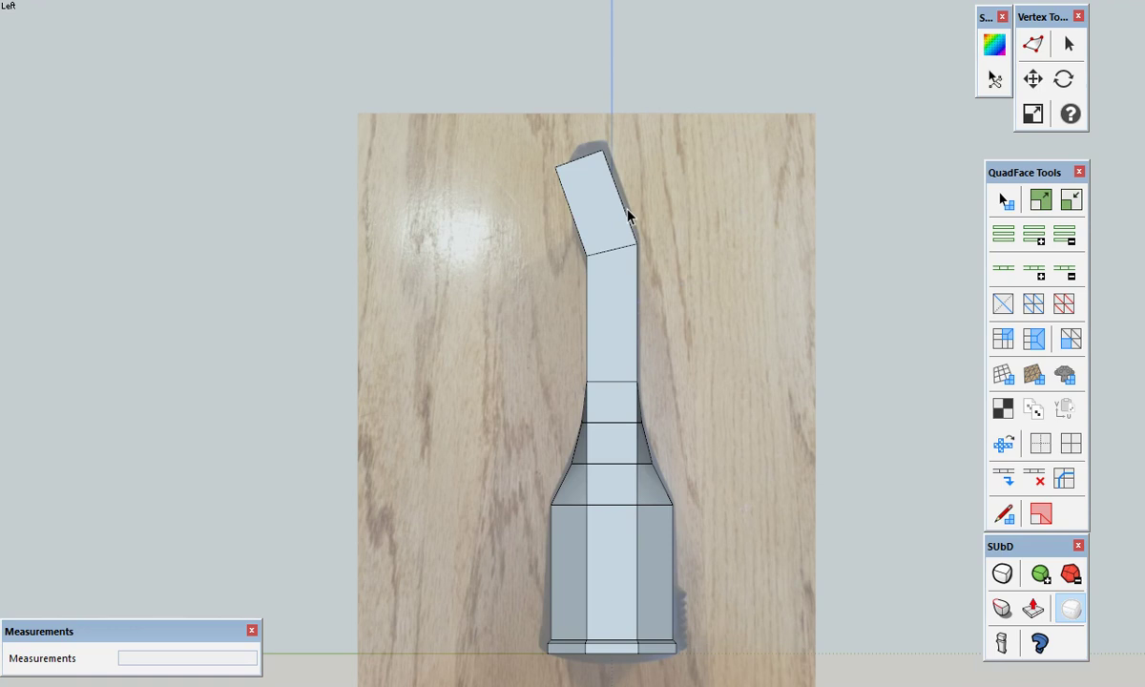
Uncheck Soft and Smooth in Entity Info for the two diagonal shoulder edges
mouse_move(673, 224)
middle_down()
mouse_move(831, 397)
mouse_move(942, 335)
mouse_move(446, 312)
middle_up()
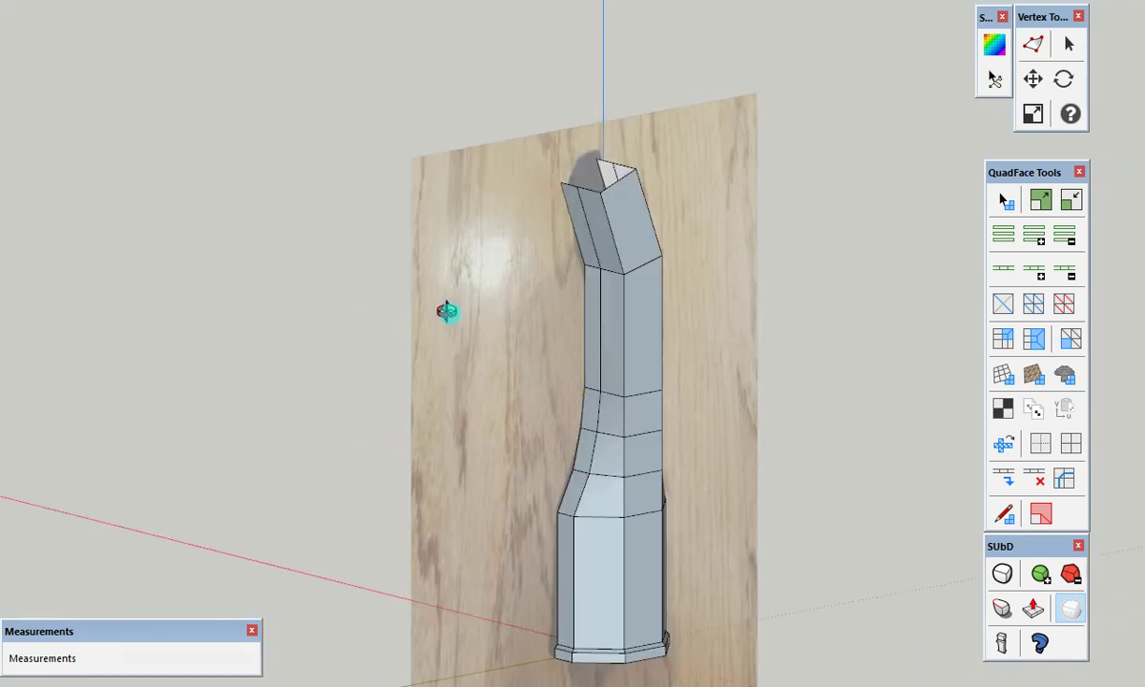
mouse_move(619, 470)
middle_down()
mouse_move(628, 385)
mouse_move(396, 383)
mouse_move(154, 361)
mouse_move(758, 408)
middle_up()
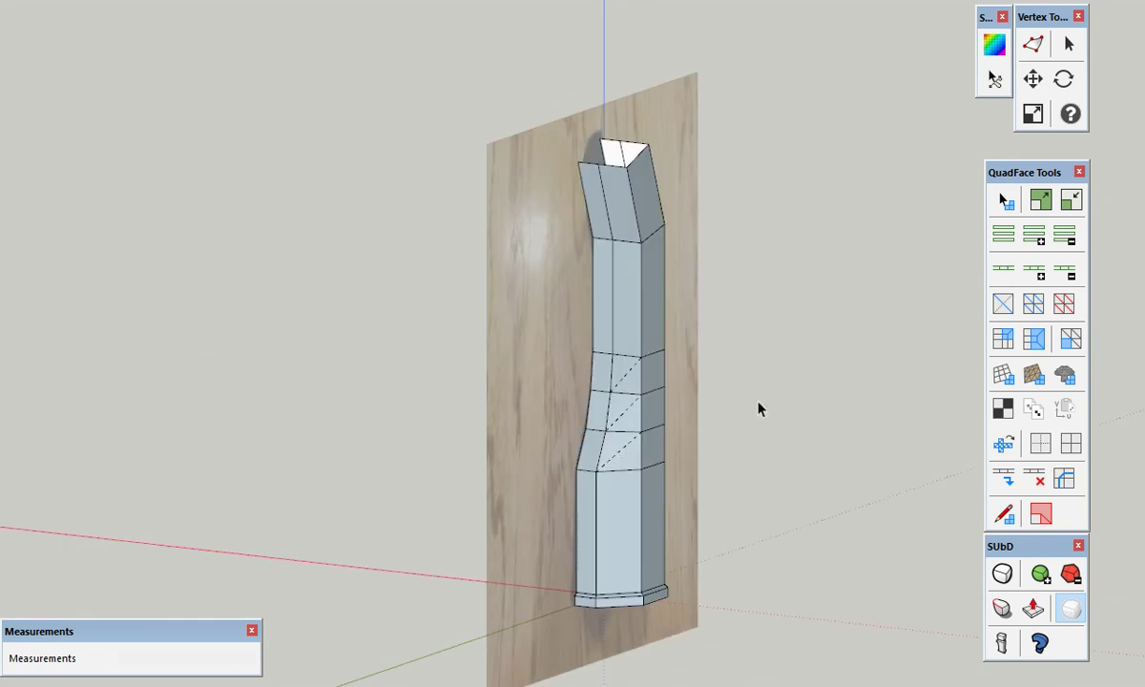
mouse_move(691, 431)
middle_down()
mouse_move(669, 384)
mouse_move(671, 447)
middle_up()
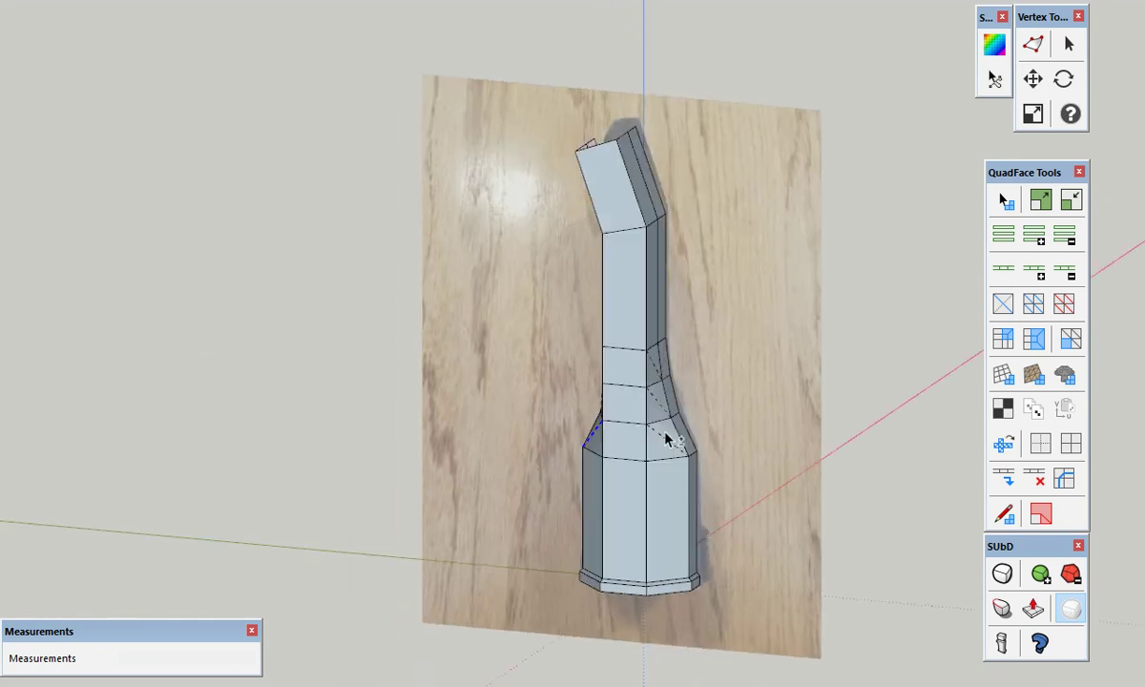
shift+click(666, 441)
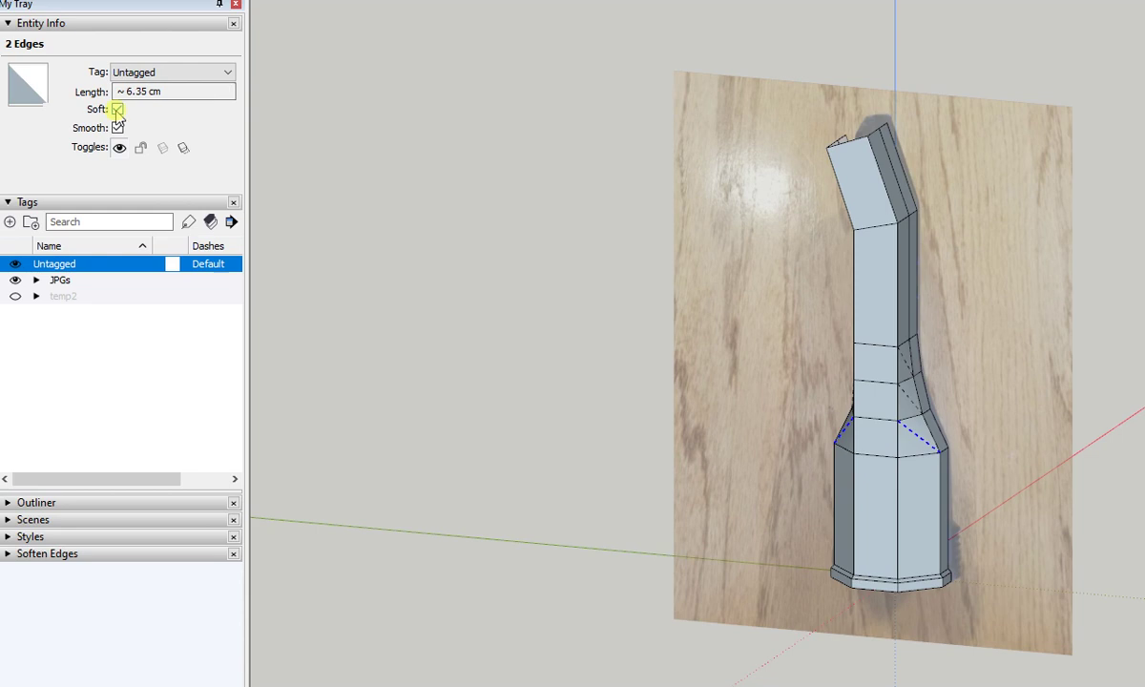
click(116, 110)
click(116, 127)
click(184, 151)
click(542, 223)
mouse_move(543, 222)
middle_down()
mouse_move(678, 225)
mouse_move(721, 192)
mouse_move(764, 265)
mouse_move(859, 322)
middle_up()
Copy the whole nozzle mesh and turn it into a group
triple_click(859, 320)
key(ctrl+c)
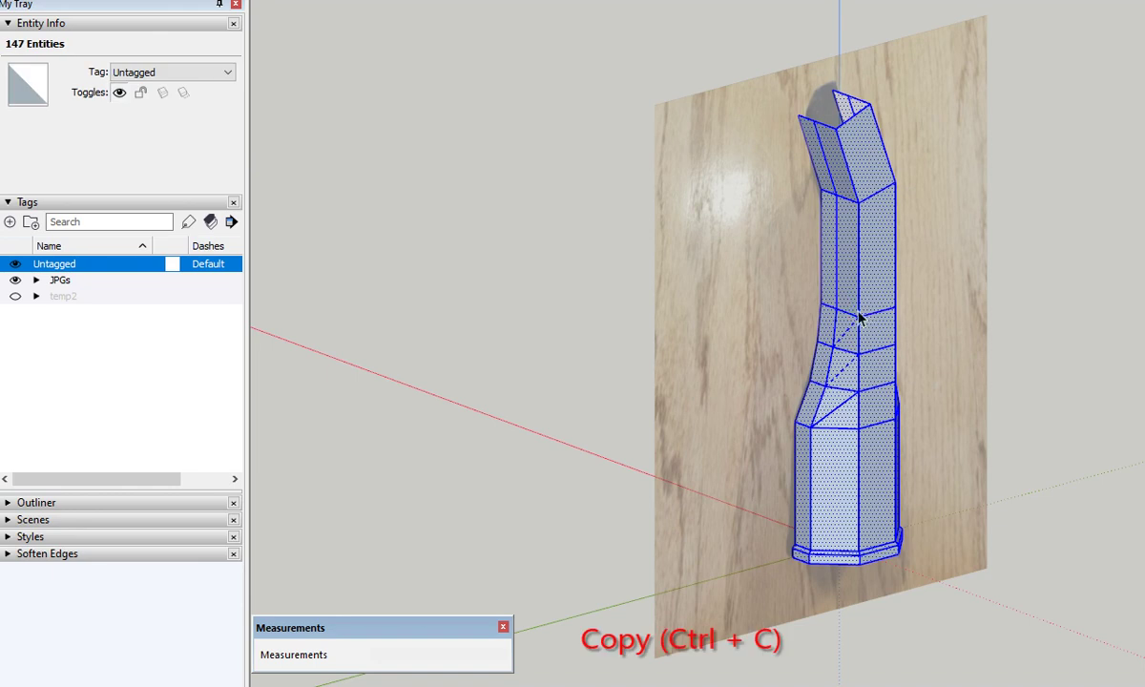
right_click(869, 286)
click(892, 133)
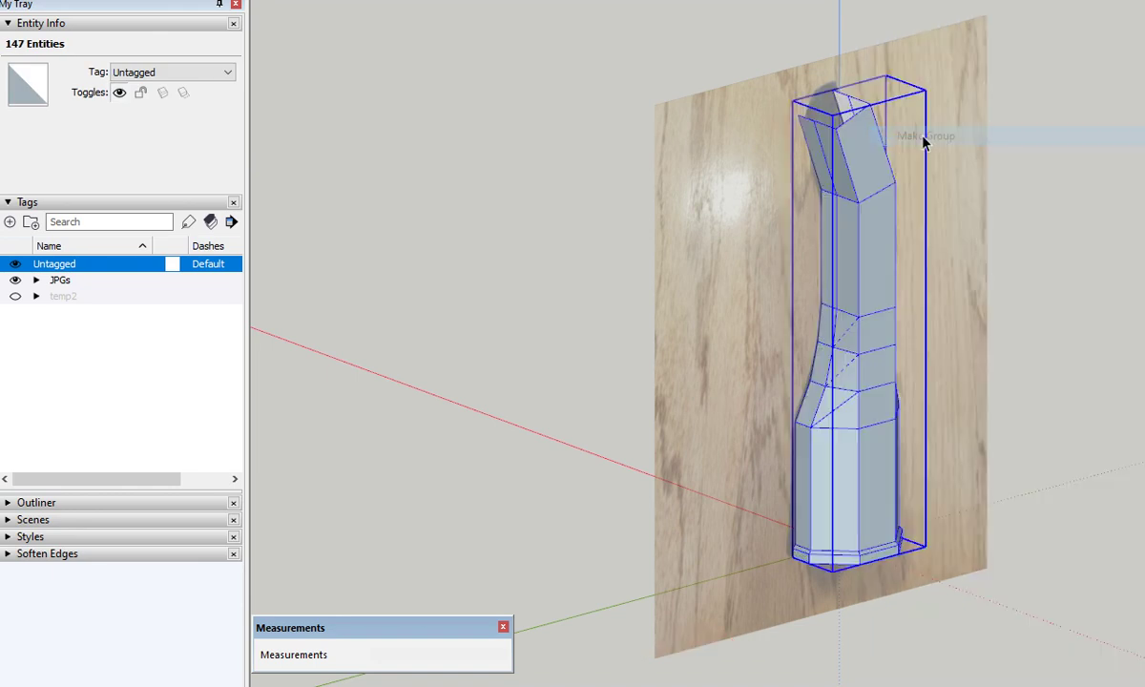
Put the group on a new temp2 tag, lock it, and hide the tag
click(10, 221)
text(temp2)
key(Return)
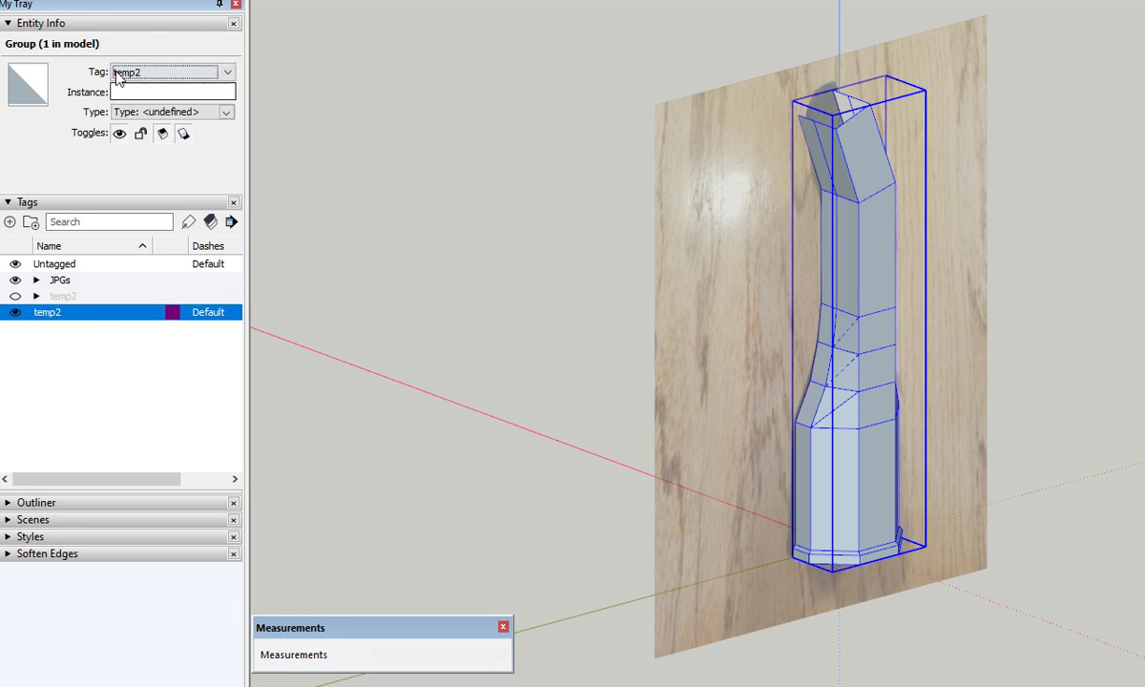
click(11, 315)
click(10, 315)
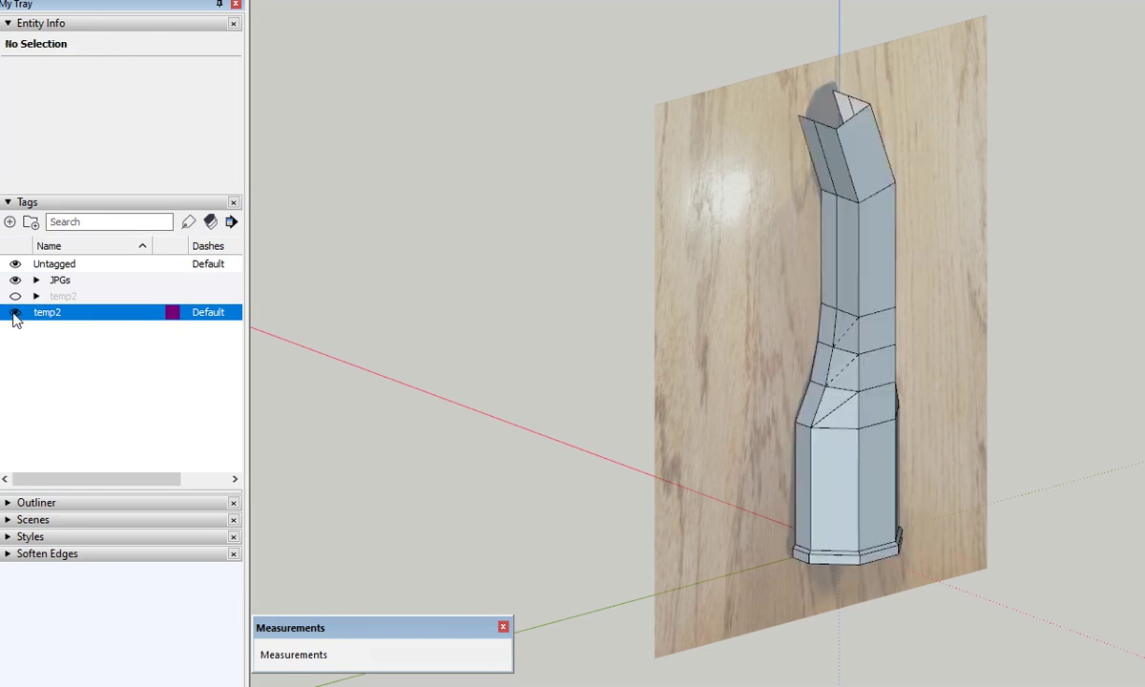
click(826, 277)
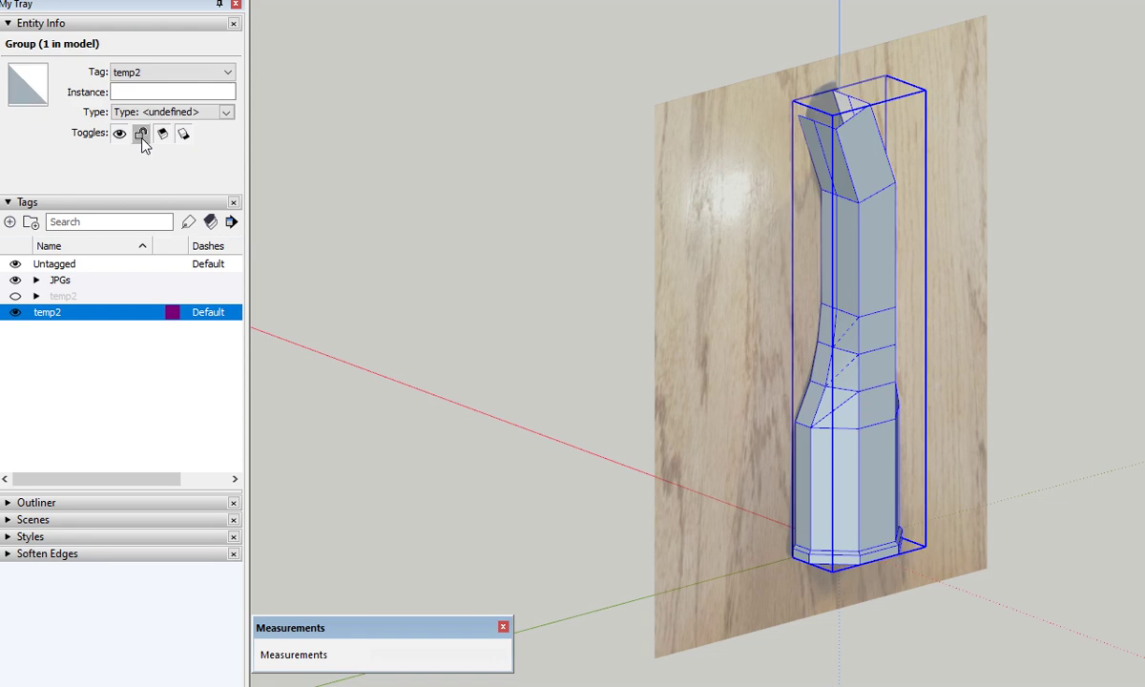
click(141, 134)
click(14, 312)
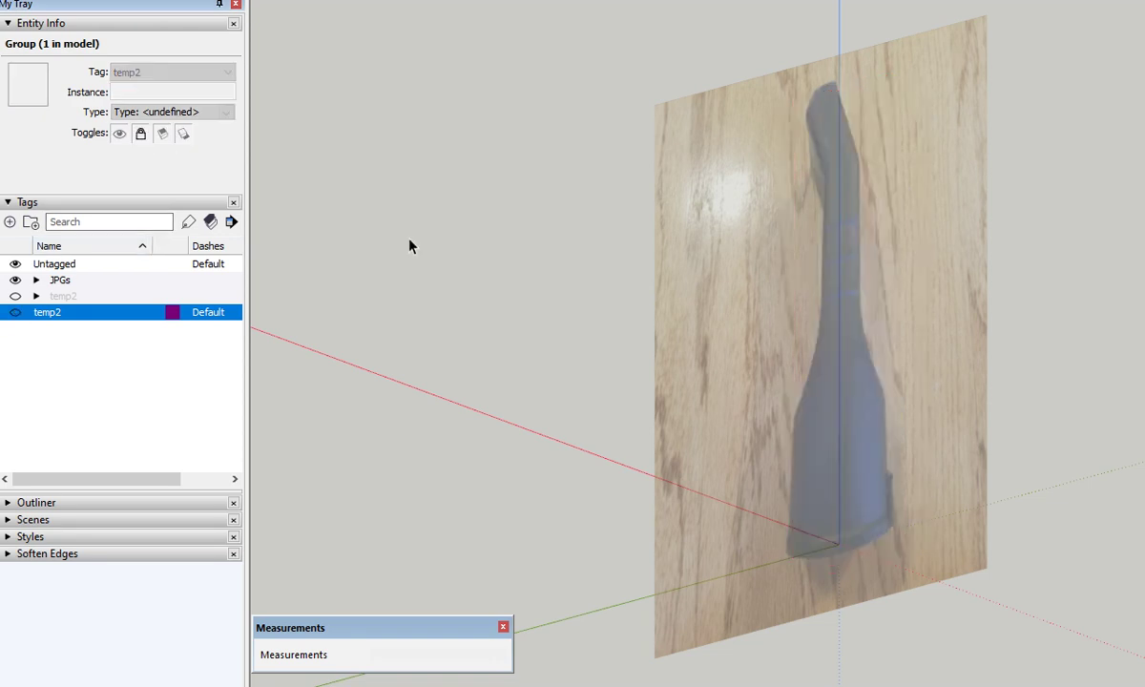
Paste the mesh copy in place and reverse its faces to white
key(ctrl+shift+v)
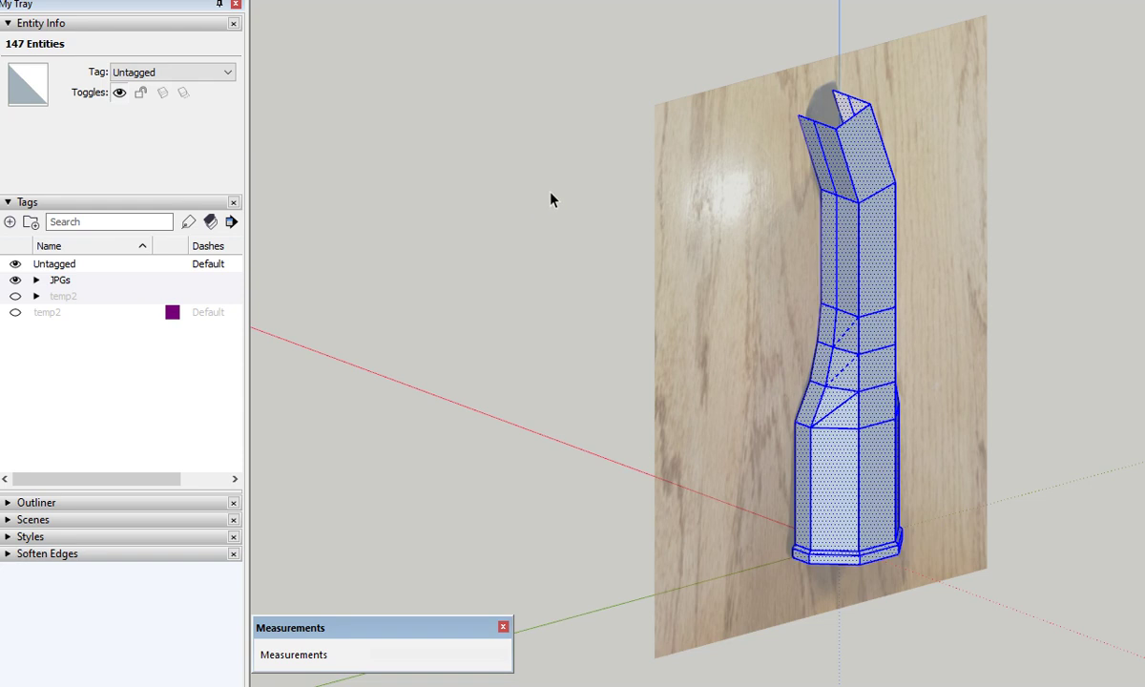
key(shift+r)
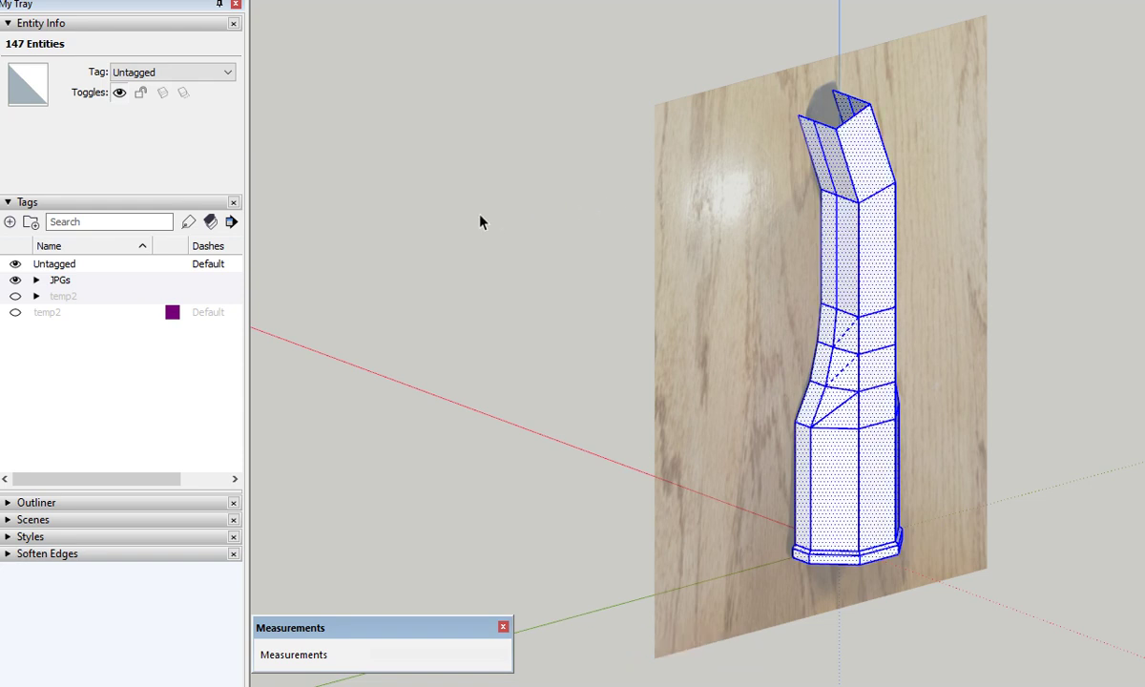
click(15, 314)
click(16, 314)
click(514, 287)
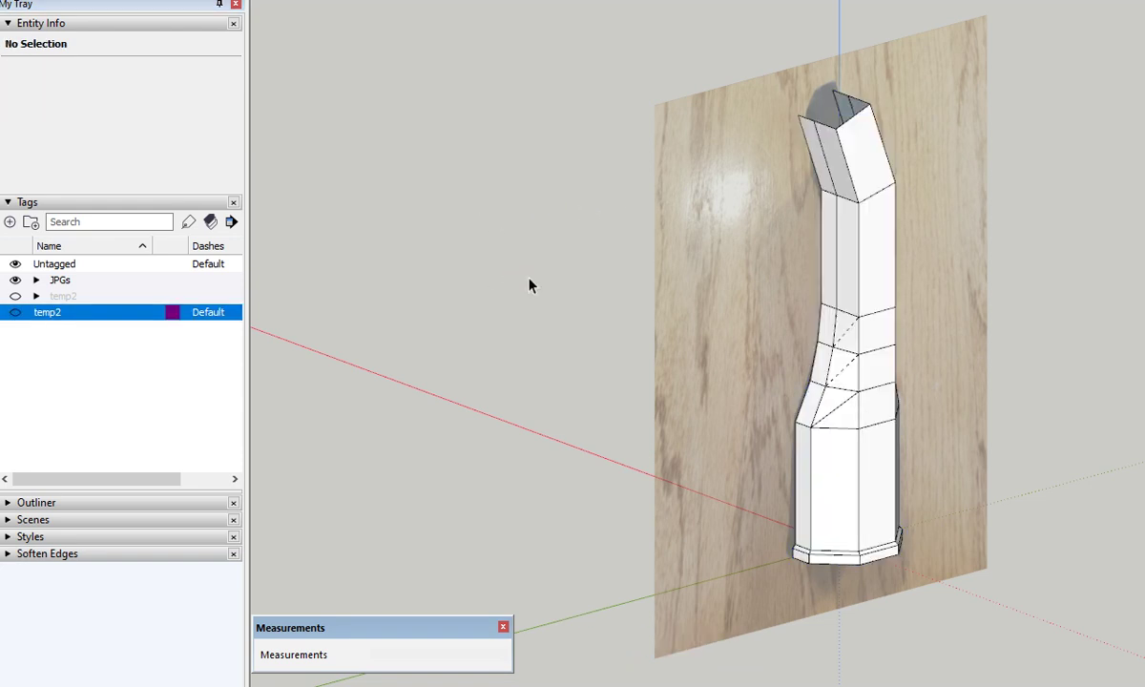
click(349, 1)
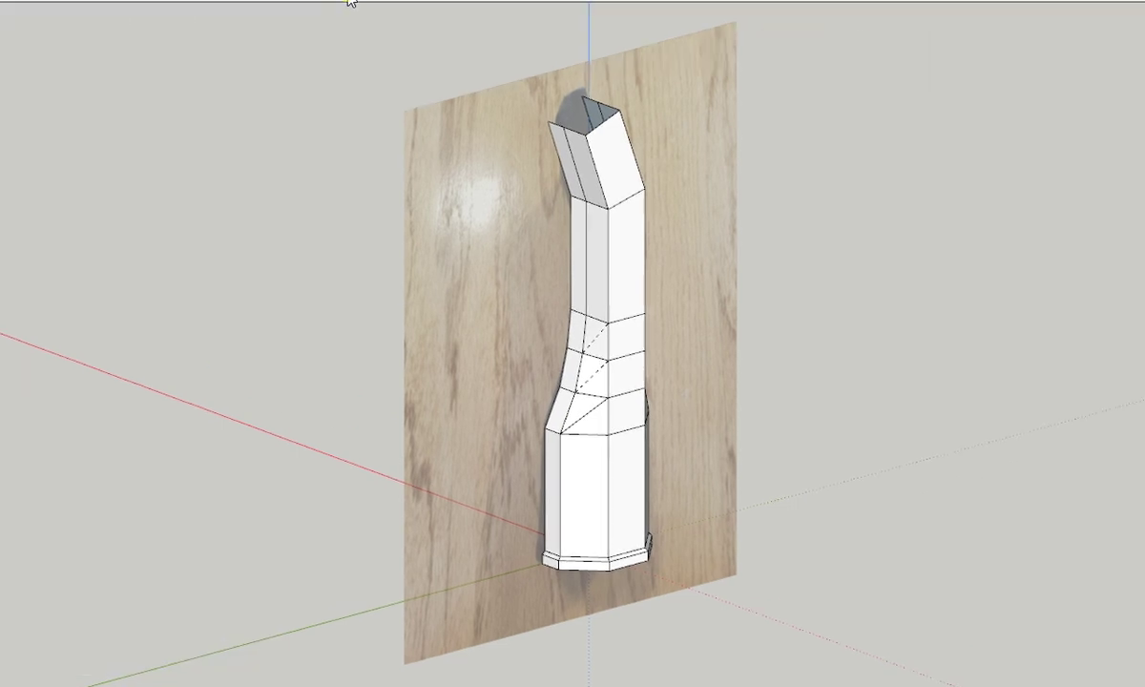
scroll(613, 294, up, 2)
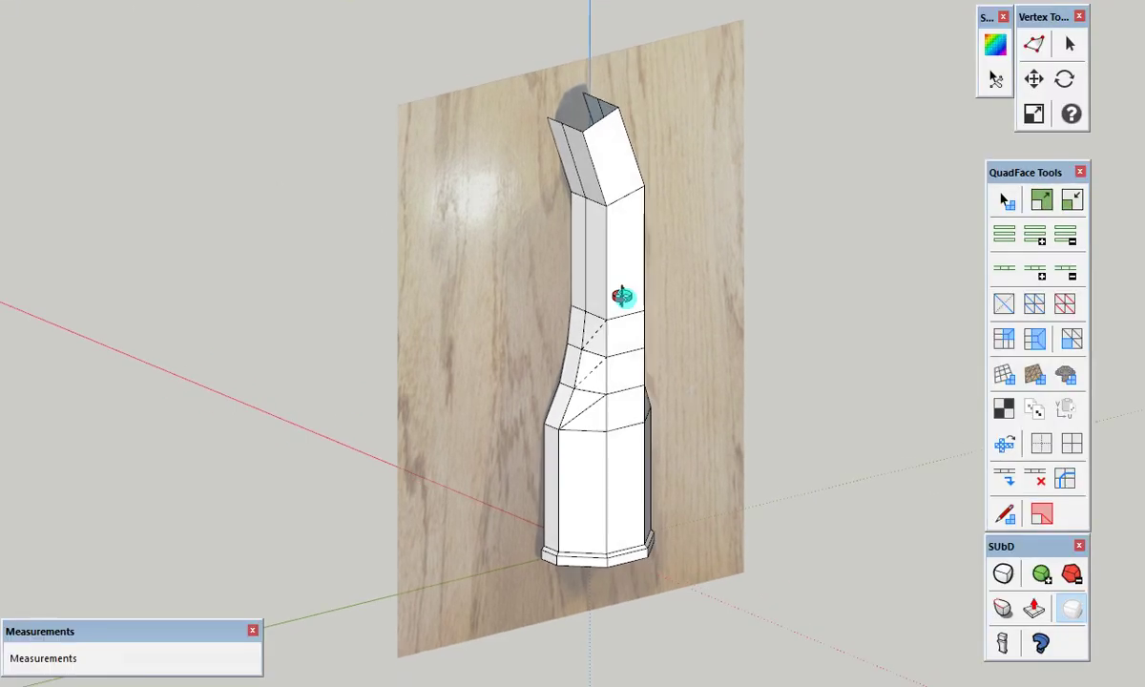
scroll(635, 284, up, 1)
scroll(634, 281, up, 2)
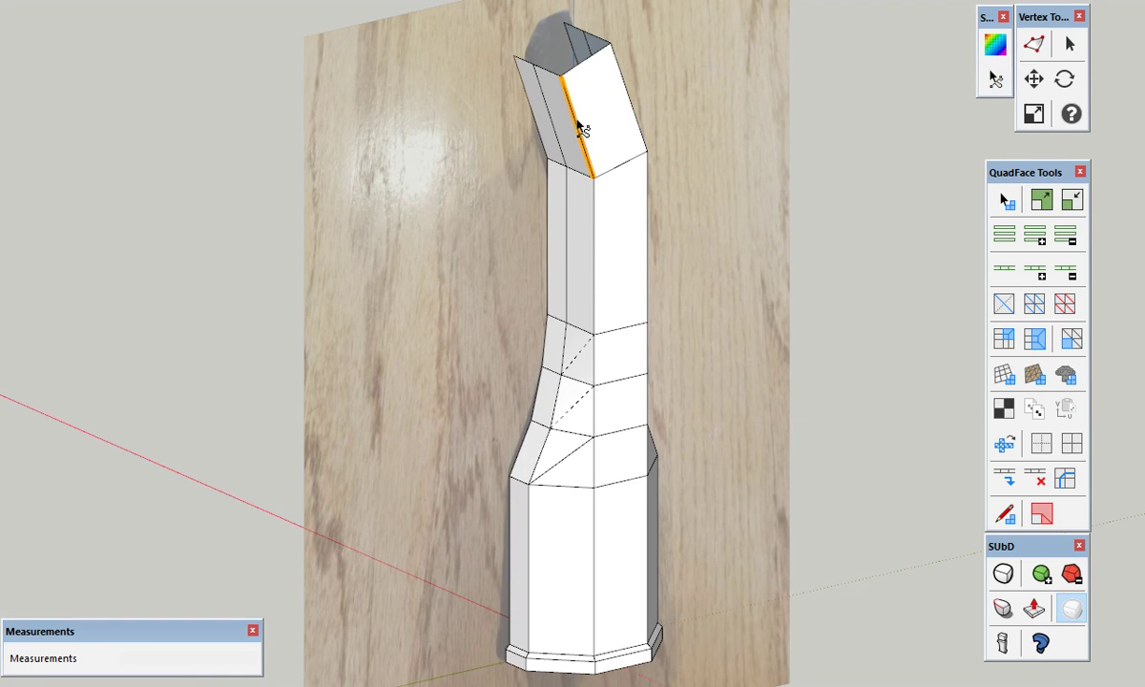
click(595, 177)
click(549, 477)
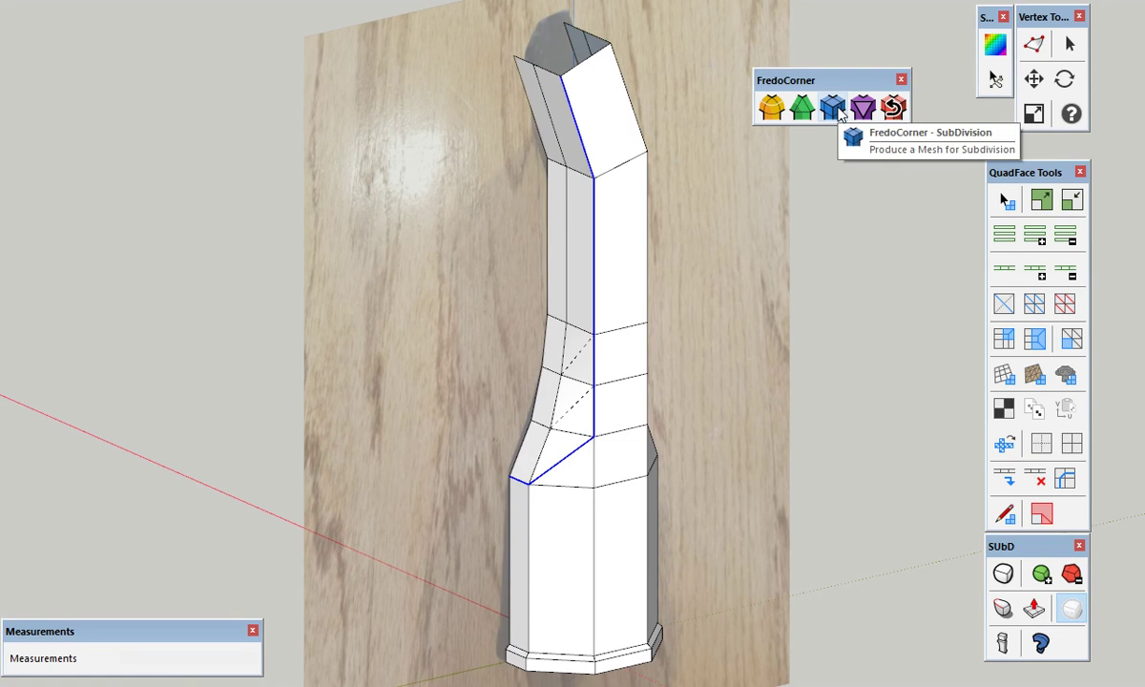
click(835, 109)
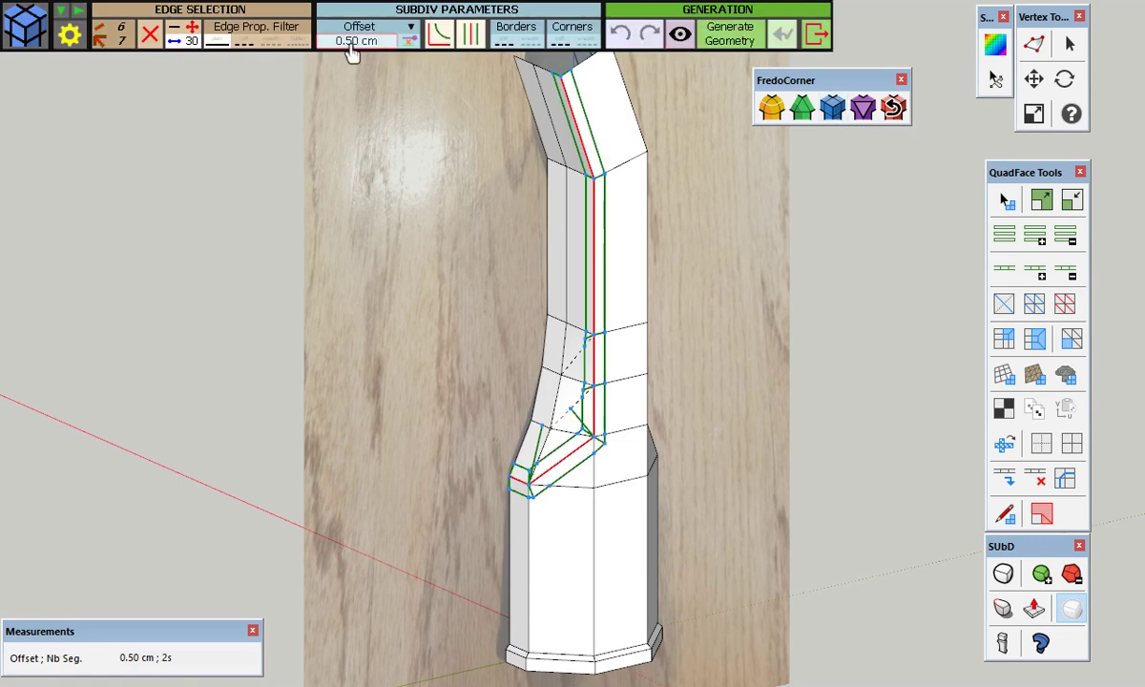
click(736, 43)
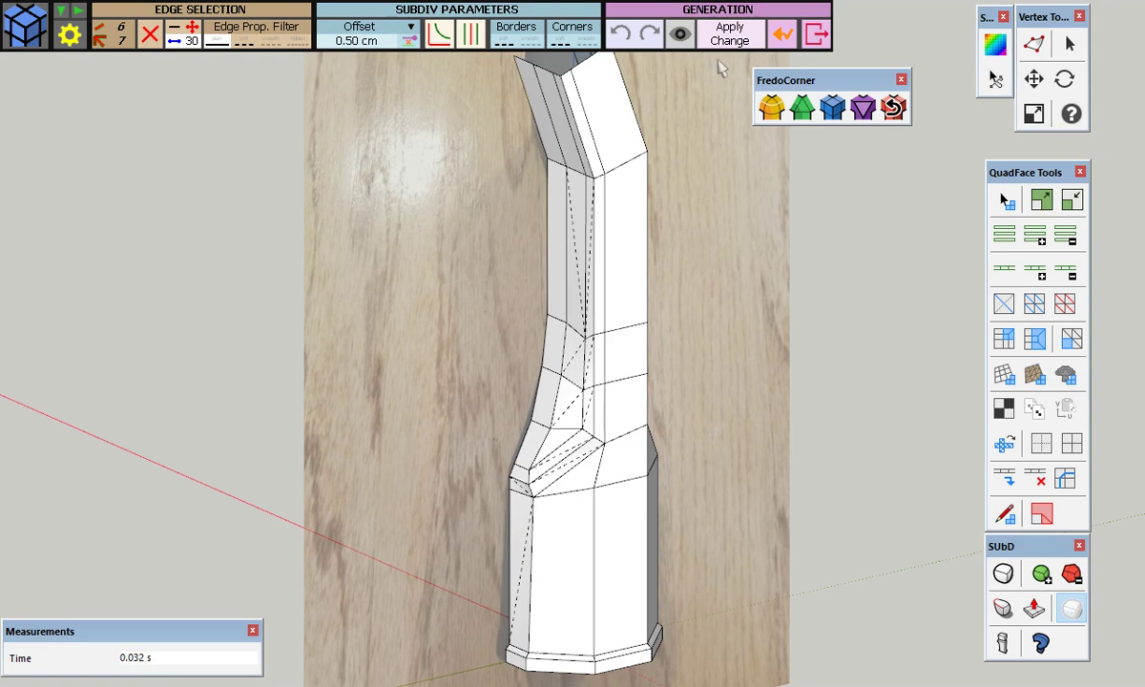
click(700, 161)
middle_drag(602, 438, 440, 440)
scroll(554, 461, up, 5)
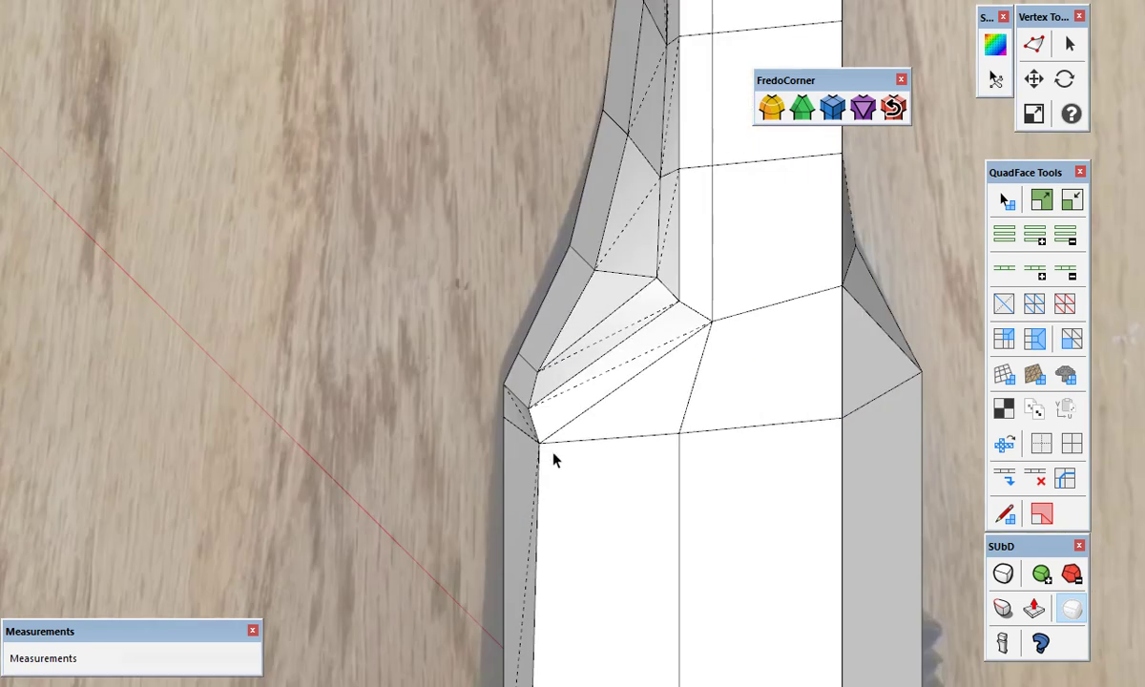
mouse_move(551, 453)
middle_down()
mouse_move(743, 384)
mouse_move(757, 327)
middle_up()
scroll(668, 382, down, 5)
scroll(524, 434, down, 5)
middle_drag(621, 396, 441, 348)
middle_drag(695, 276, 529, 233)
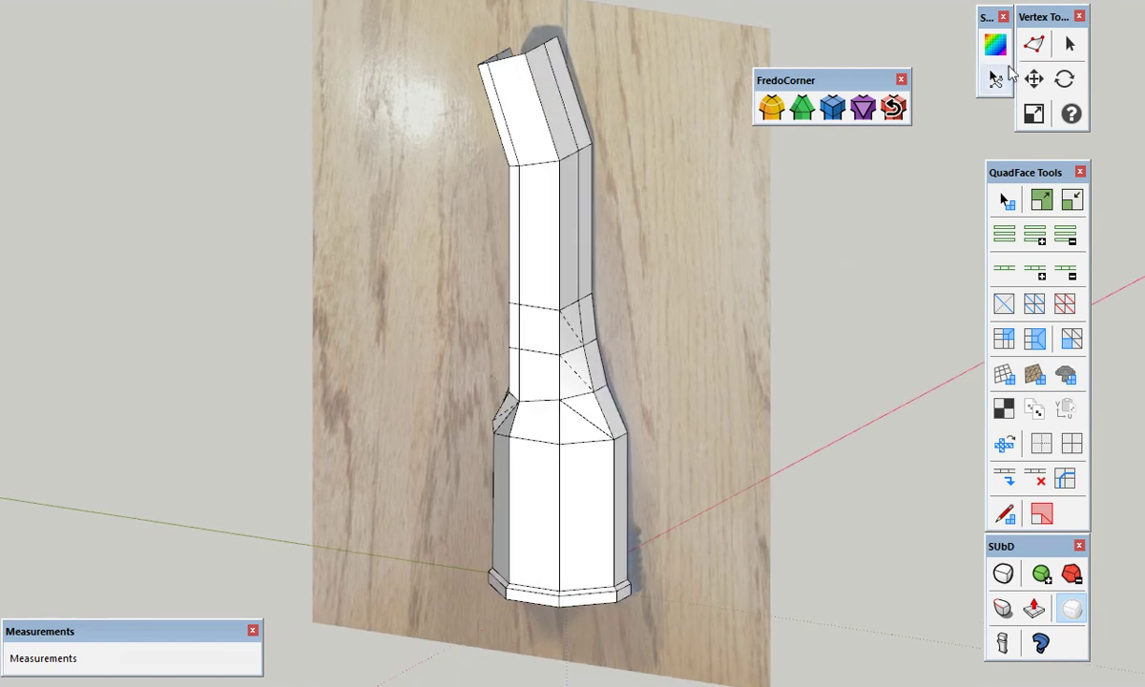
Bevel the edge path from the nozzle tip to the flare with 0.50 cm offset and 2 segments
click(561, 156)
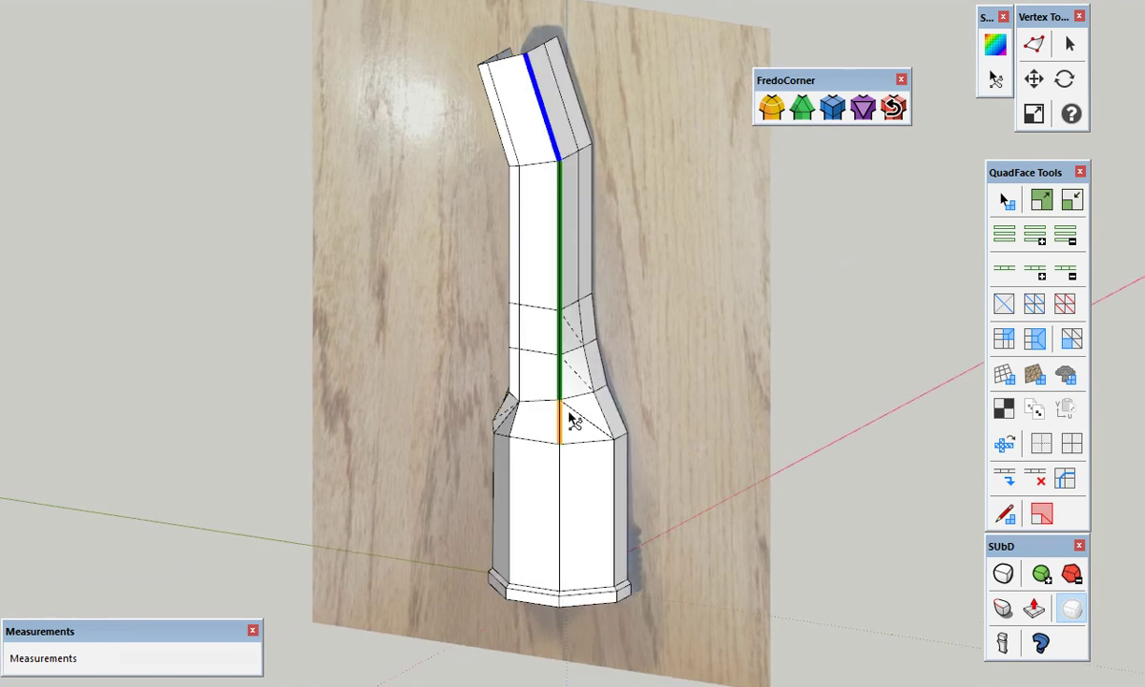
click(617, 440)
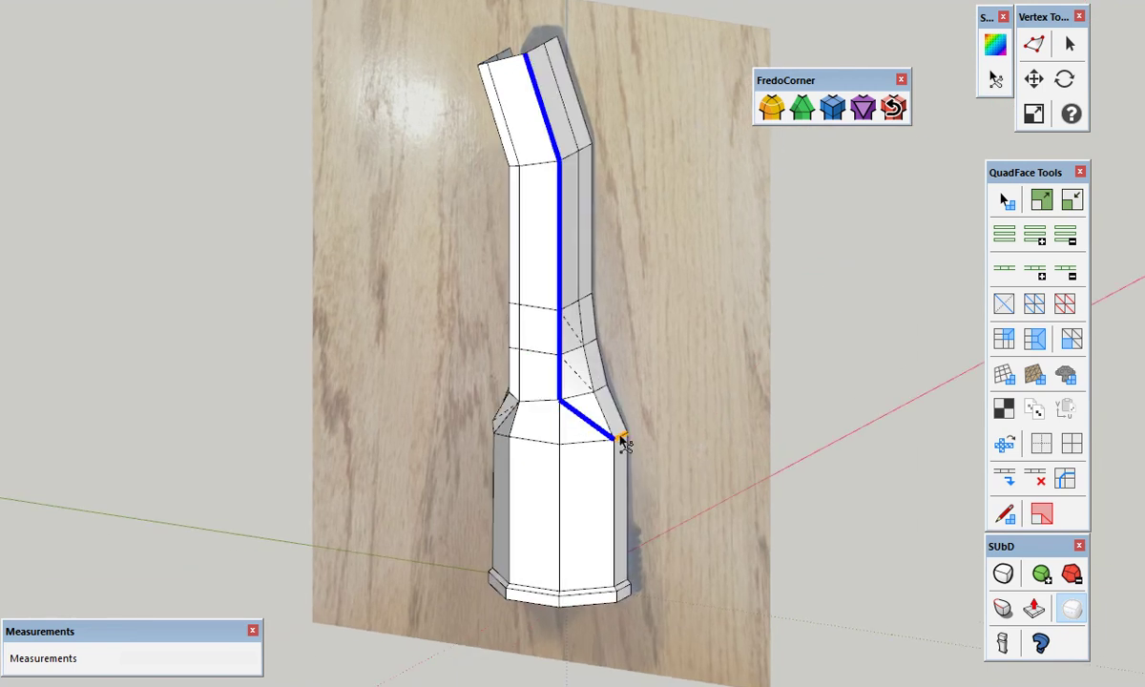
key(space)
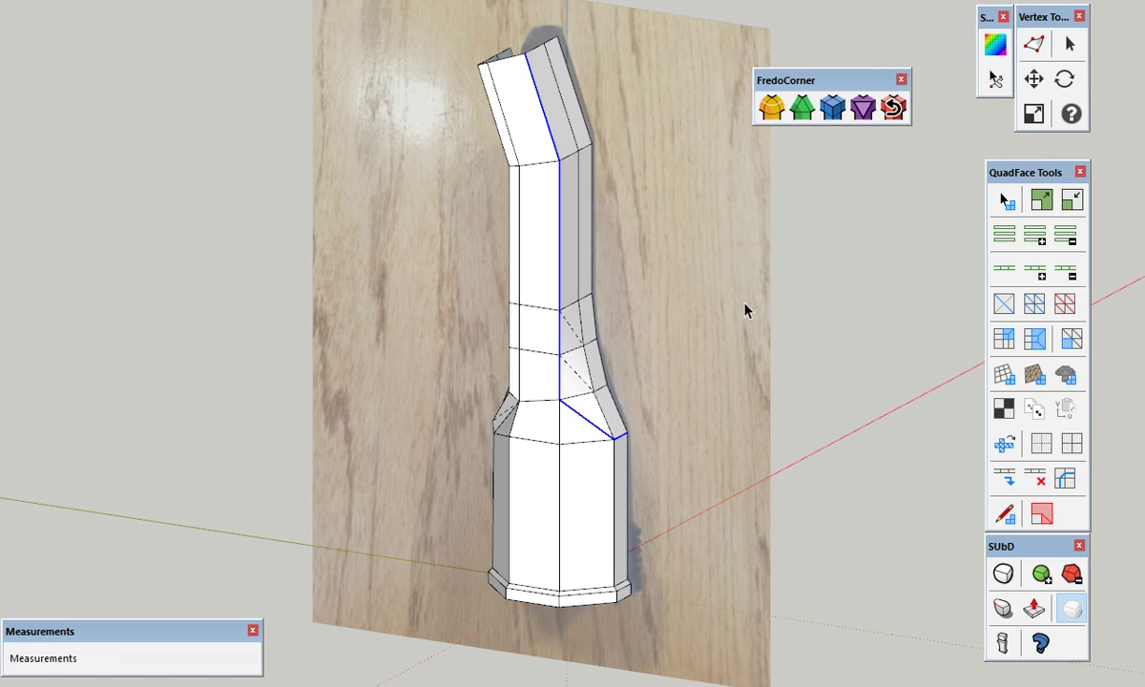
click(842, 111)
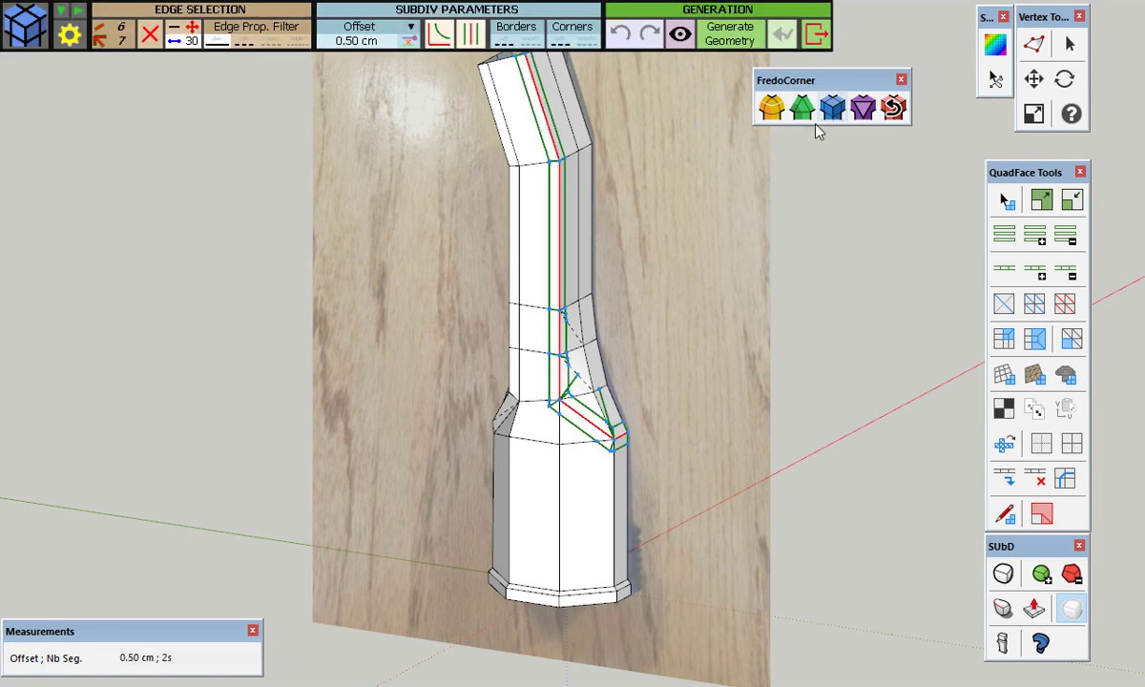
click(721, 40)
Move the bevel panel aside and orbit around to inspect the new bevelled edges
drag(806, 68, 1144, 29)
middle_drag(525, 342, 769, 340)
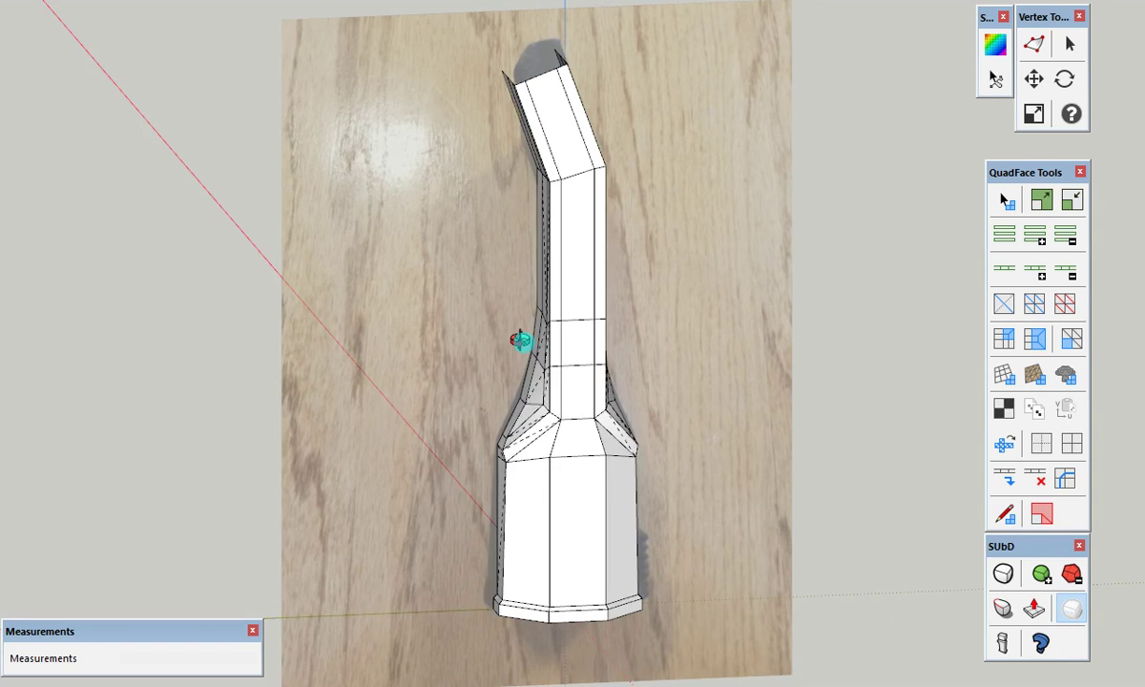
scroll(592, 503, up, 3)
middle_drag(593, 485, 489, 509)
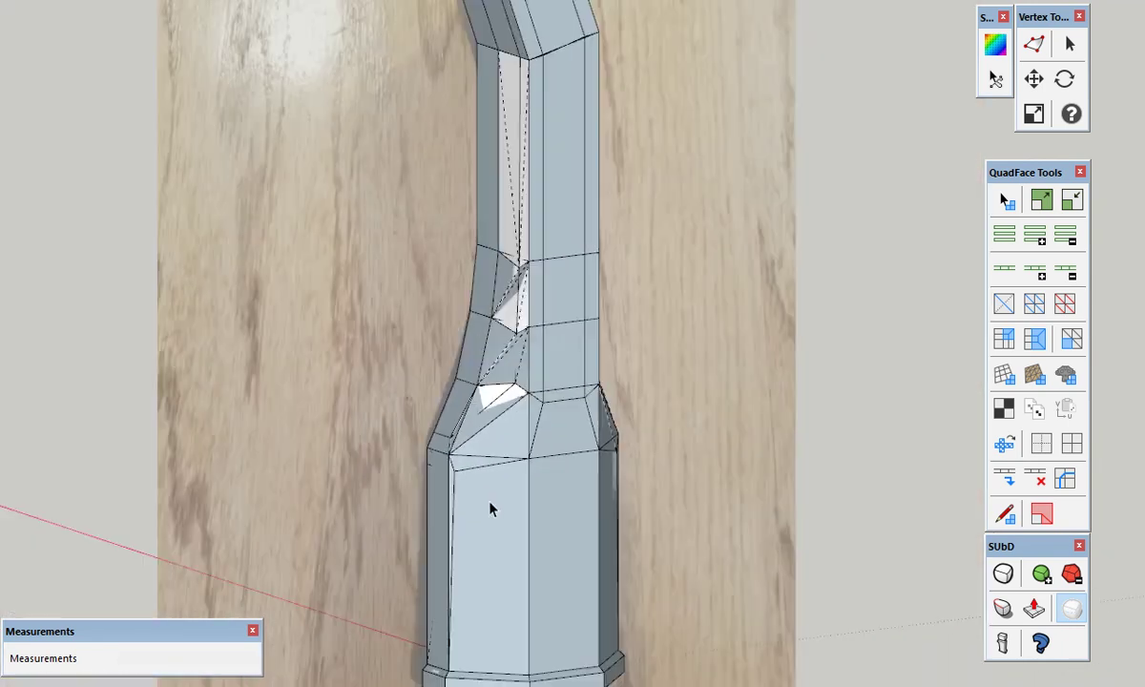
scroll(490, 509, down, 2)
scroll(534, 417, up, 2)
key(e)
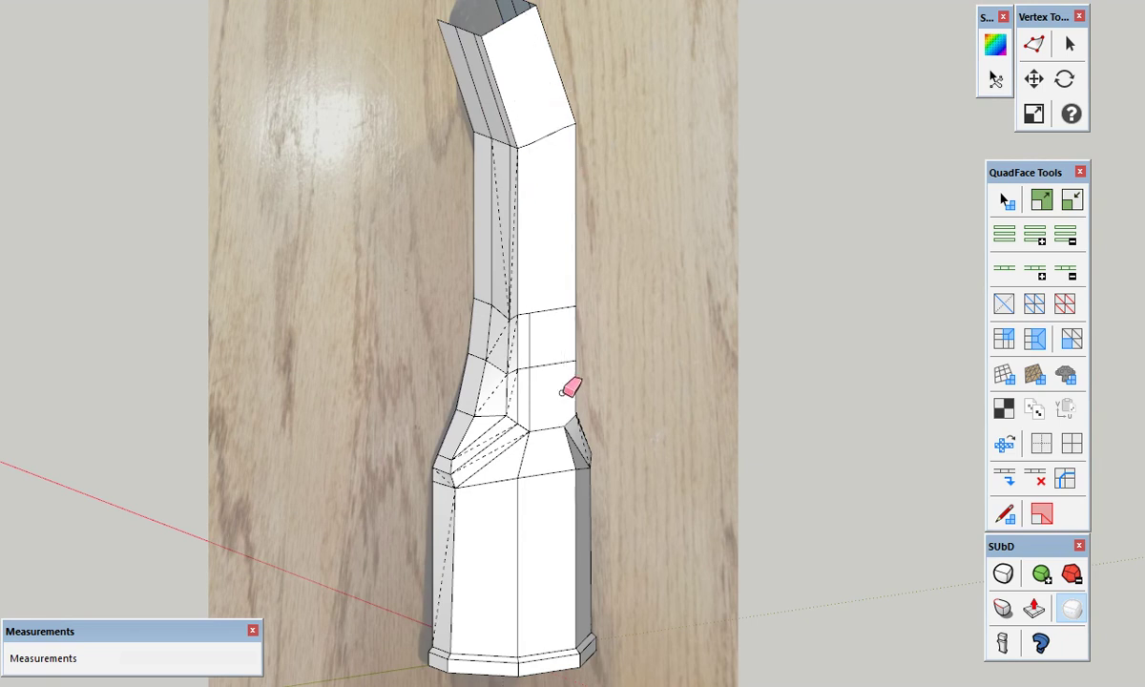
scroll(482, 523, up, 3)
scroll(472, 516, up, 2)
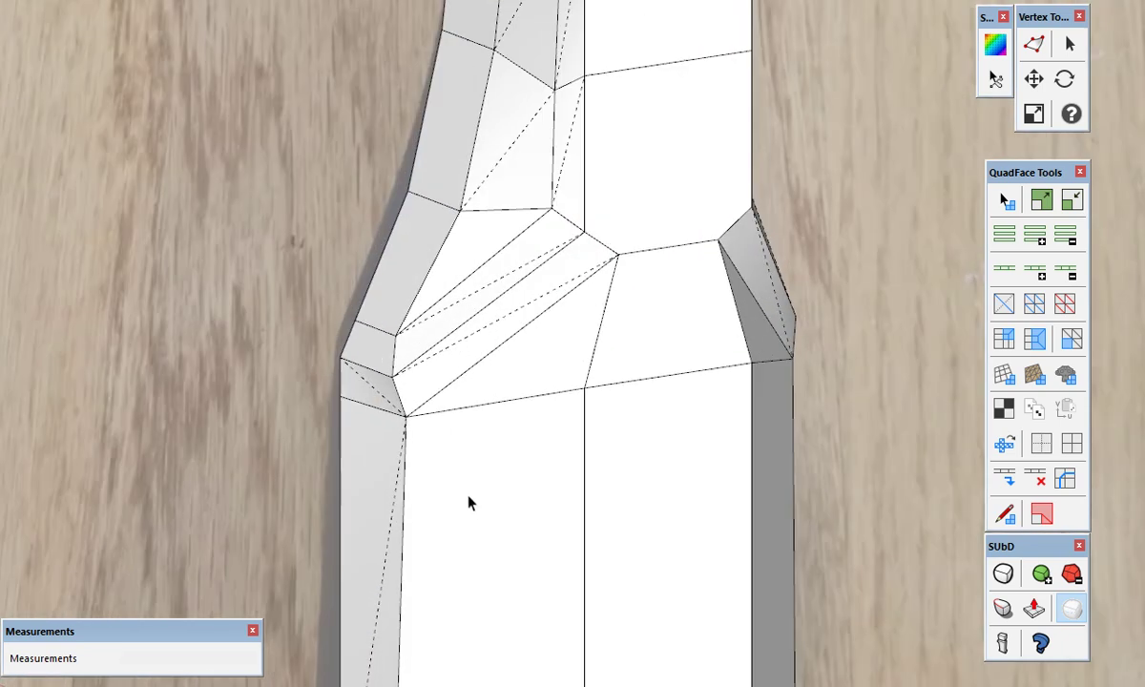
Snap the left flare vertex and a second stray vertex onto their neighbouring corners with Vertex Tools
click(1035, 79)
mouse_move(405, 416)
mouse_down()
mouse_move(393, 378)
mouse_move(339, 358)
mouse_up()
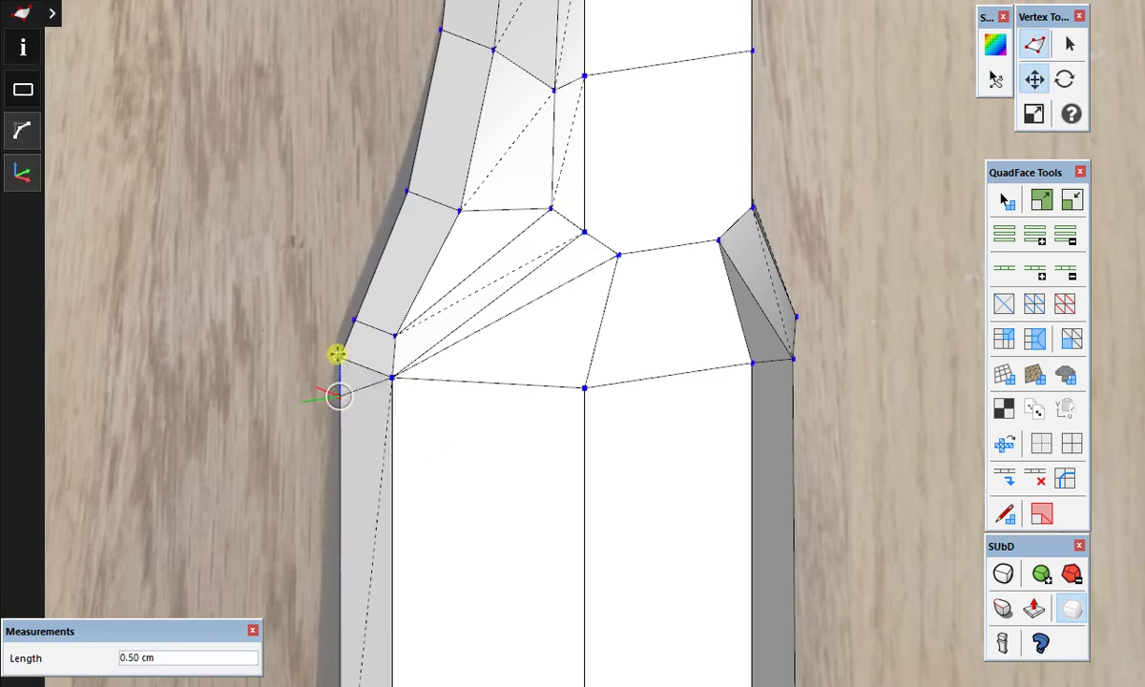
scroll(578, 446, down, 1)
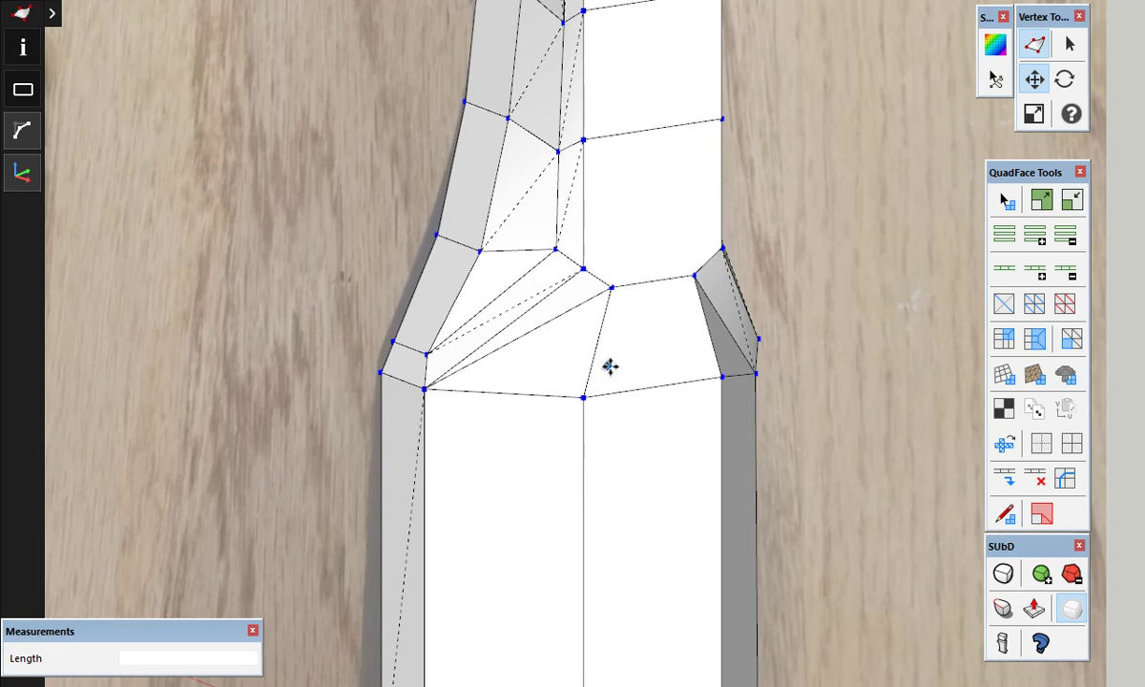
middle_drag(613, 361, 643, 307)
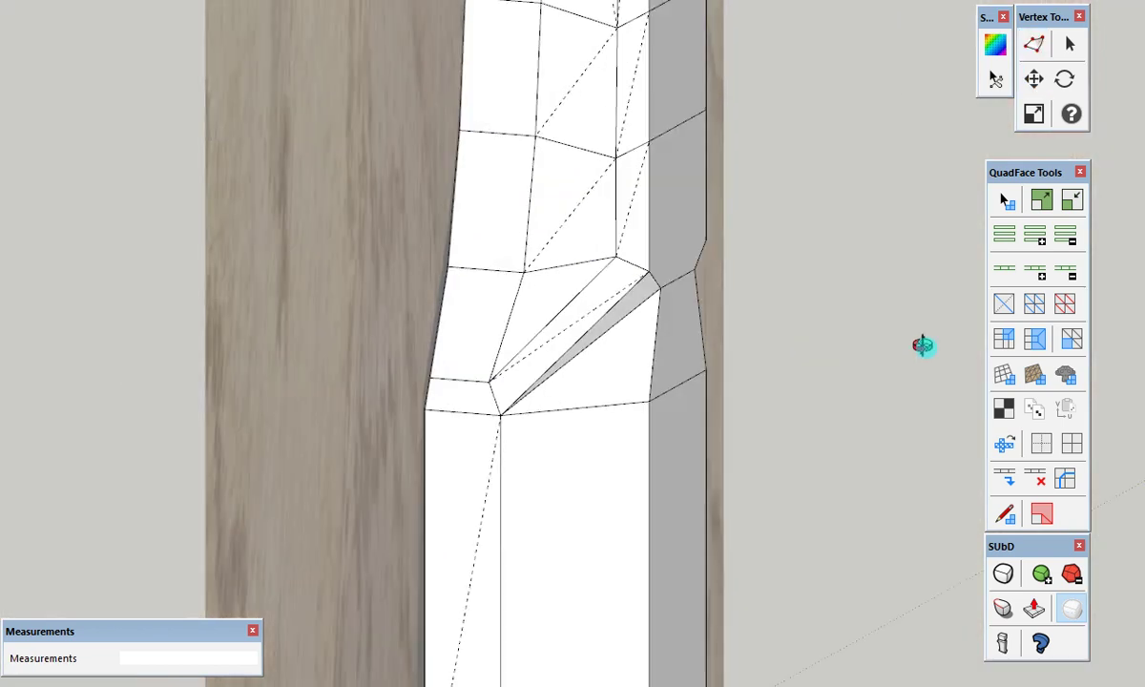
drag(641, 296, 632, 290)
Move the remaining stray flare vertices onto the endpoints above them, then leave vertex editing
mouse_move(729, 383)
middle_down()
mouse_move(337, 372)
mouse_move(603, 327)
middle_up()
click(665, 281)
drag(665, 281, 698, 262)
drag(838, 407, 850, 375)
mouse_move(698, 427)
middle_down()
mouse_move(449, 380)
mouse_move(882, 396)
middle_up()
drag(887, 412, 890, 378)
scroll(711, 346, down, 3)
key(e)
mouse_move(440, 378)
middle_down()
mouse_move(504, 370)
mouse_move(570, 393)
mouse_move(467, 376)
mouse_move(572, 307)
middle_up()
Change the thin shaft face's diagonal and adjust that diagonal edge's display toggle in Entity Info
click(1004, 302)
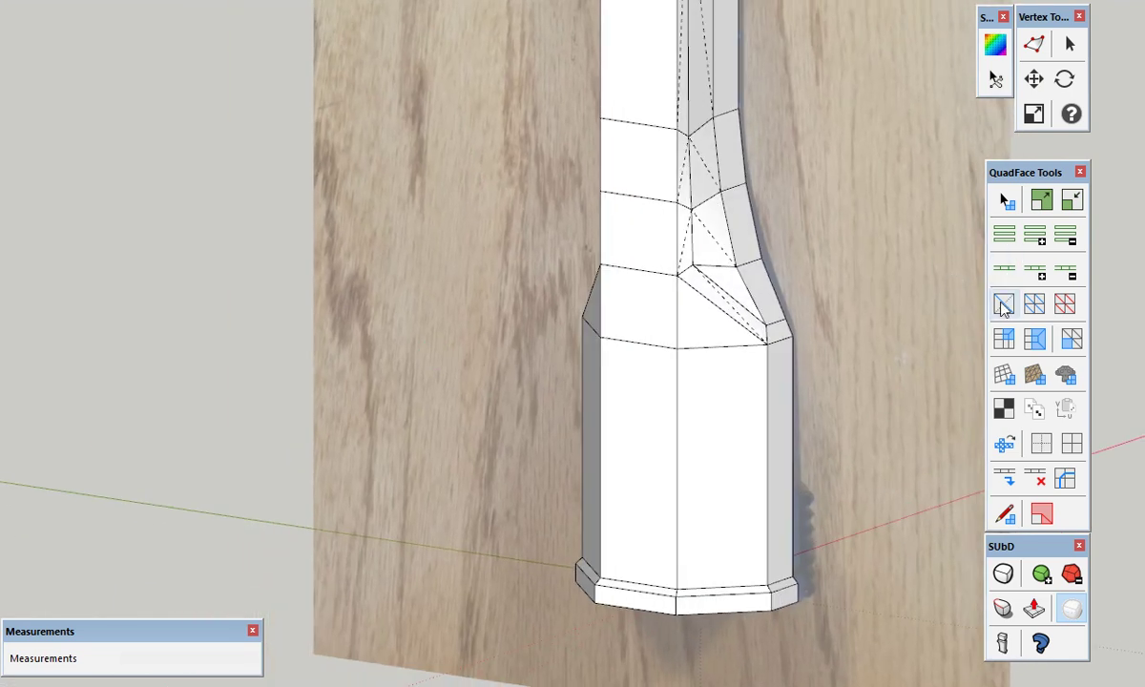
click(689, 256)
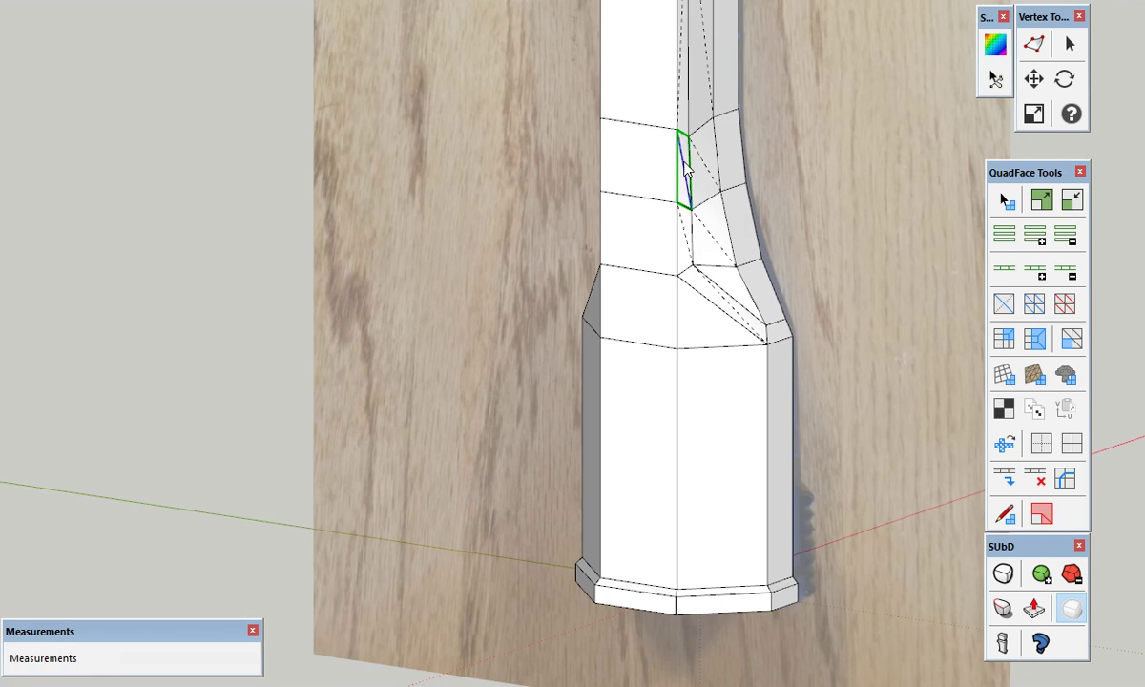
scroll(687, 357, down, 4)
scroll(711, 121, up, 3)
middle_drag(781, 189, 762, 242)
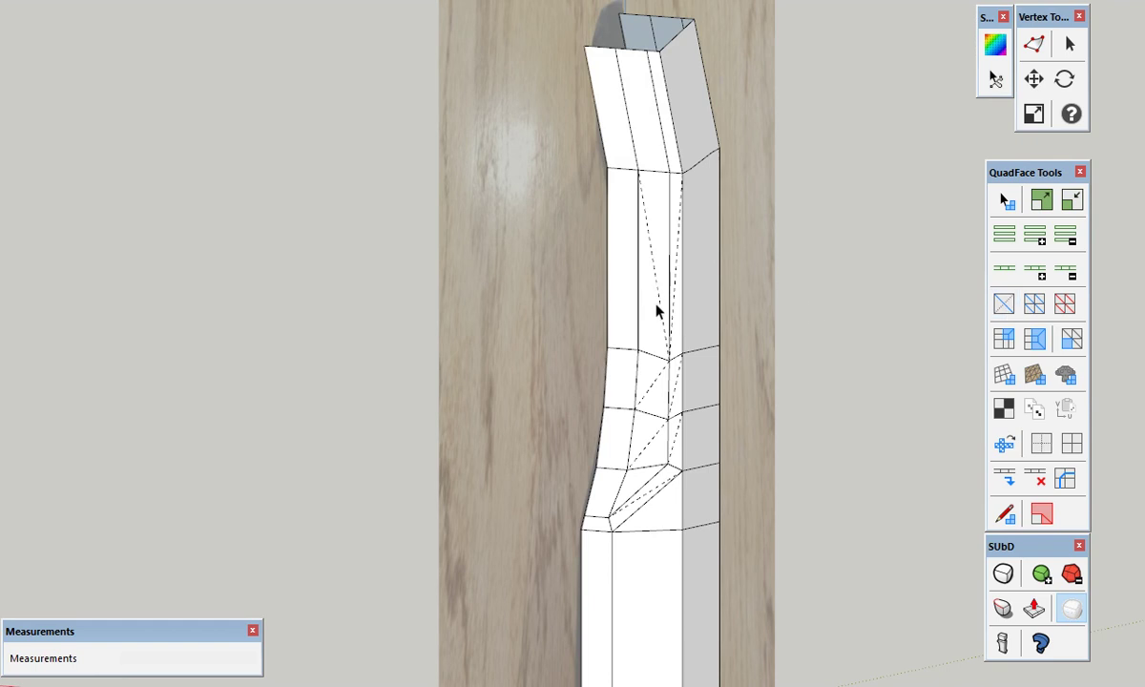
scroll(672, 357, up, 3)
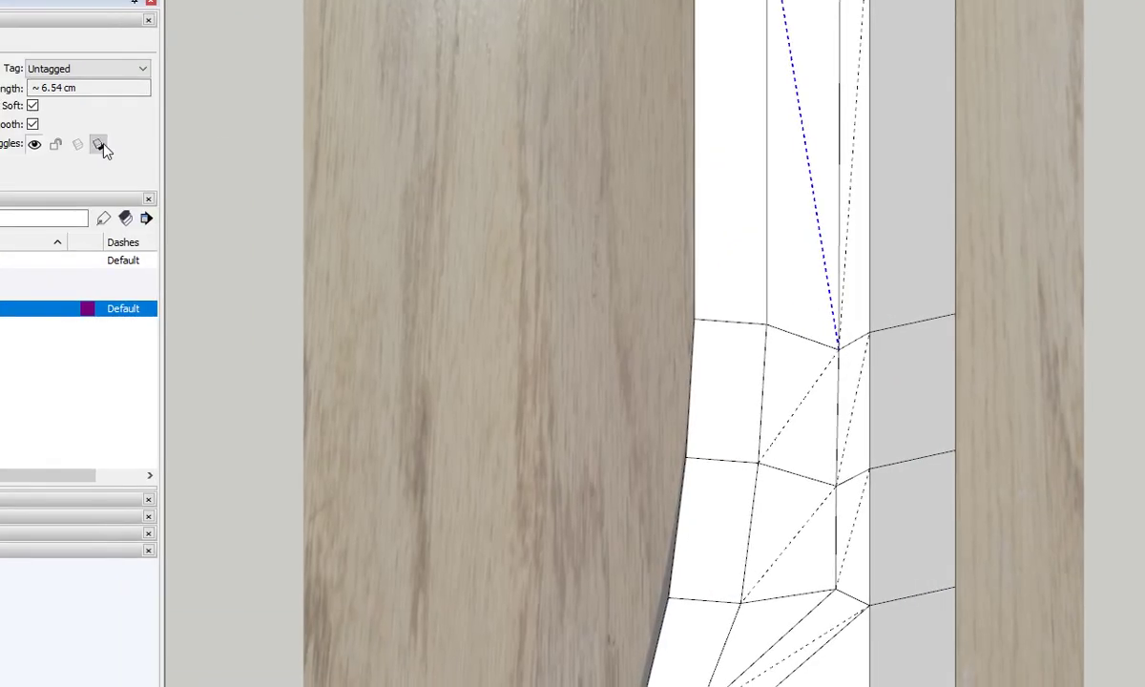
click(100, 144)
click(250, 108)
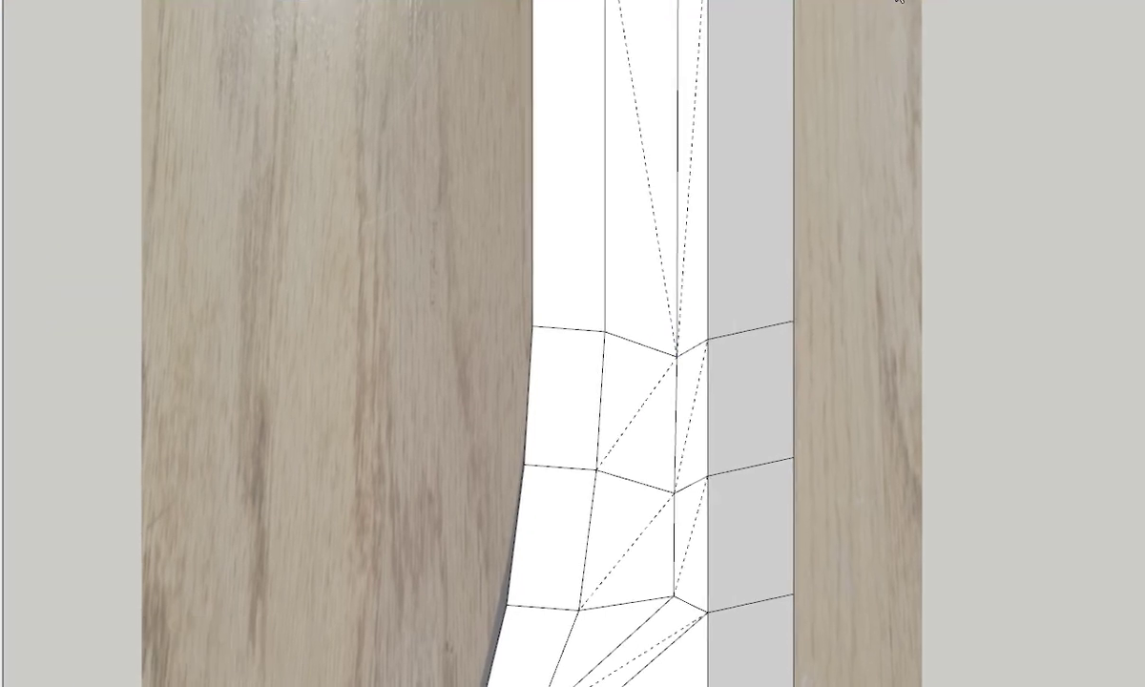
Reactivate the QuadFace triangulation tool and view the whole shaft column
click(1005, 302)
scroll(682, 339, down, 5)
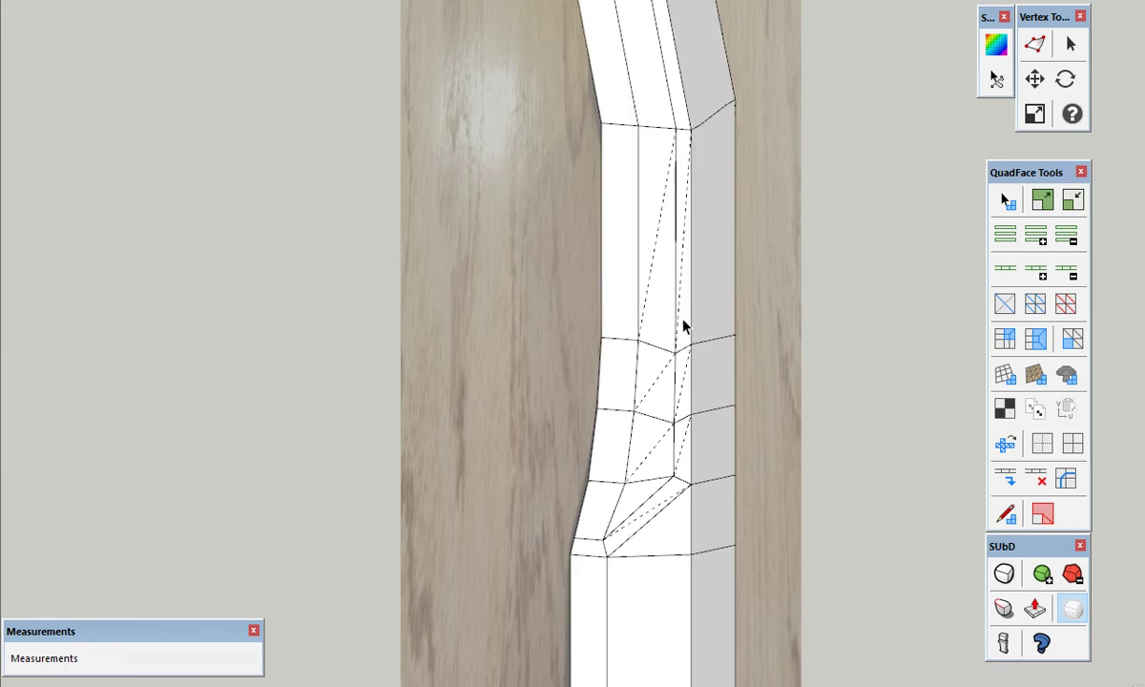
scroll(676, 307, down, 3)
mouse_move(678, 317)
middle_down()
mouse_move(805, 345)
mouse_move(722, 372)
mouse_move(381, 334)
mouse_move(542, 345)
middle_up()
scroll(696, 384, up, 5)
scroll(590, 430, up, 3)
Raise the flare's two side vertices about 0.2 cm along the blue axis
middle_drag(590, 430, 568, 399)
click(1036, 45)
middle_drag(544, 203, 583, 236)
click(527, 198)
middle_drag(718, 216, 591, 151)
drag(534, 105, 547, 76)
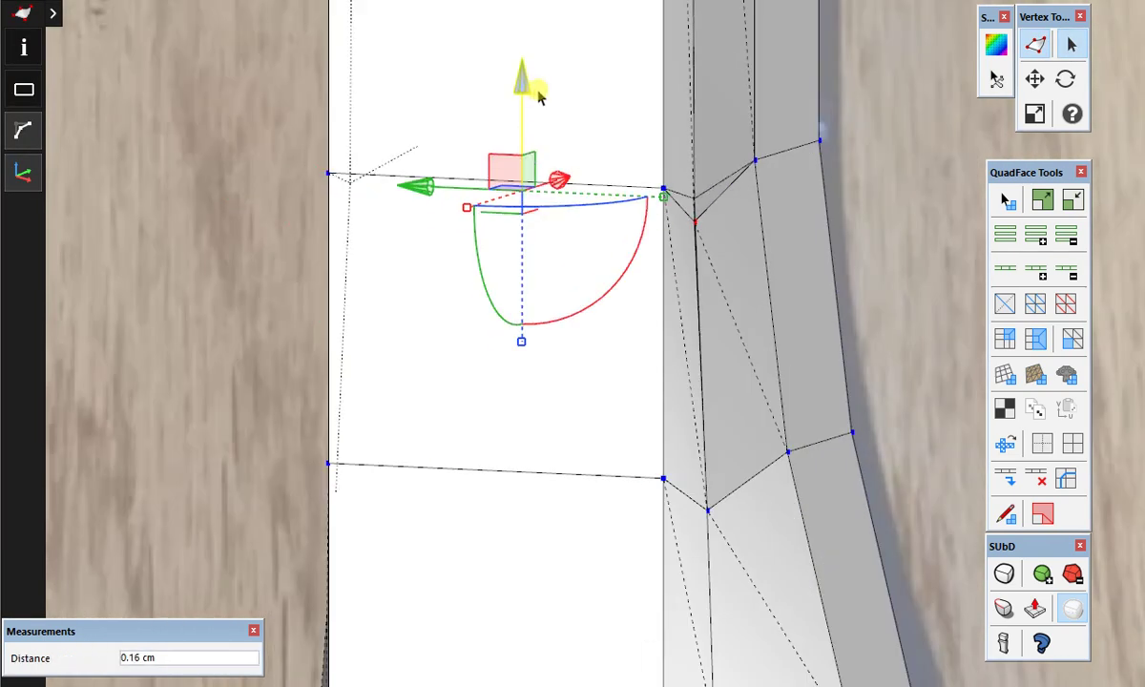
mouse_move(547, 76)
middle_down()
mouse_move(782, 306)
mouse_move(885, 294)
mouse_move(818, 222)
middle_up()
scroll(520, 350, up, 3)
middle_drag(519, 350, 583, 338)
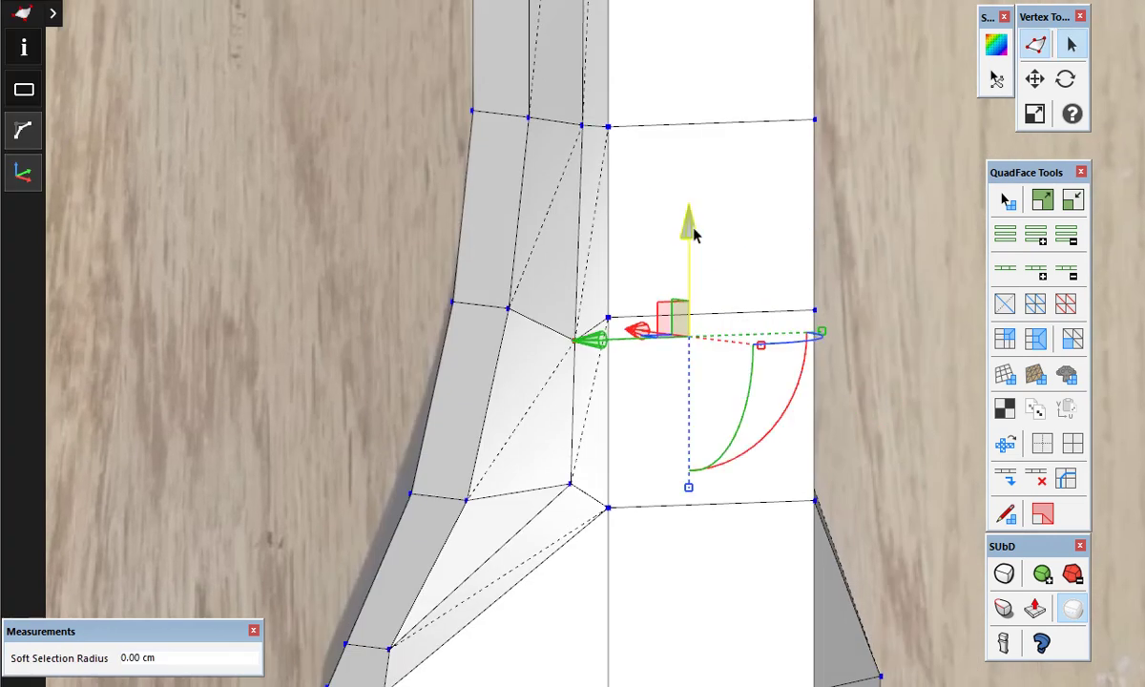
drag(690, 230, 708, 218)
mouse_move(709, 218)
middle_down()
mouse_move(926, 255)
mouse_move(719, 237)
middle_up()
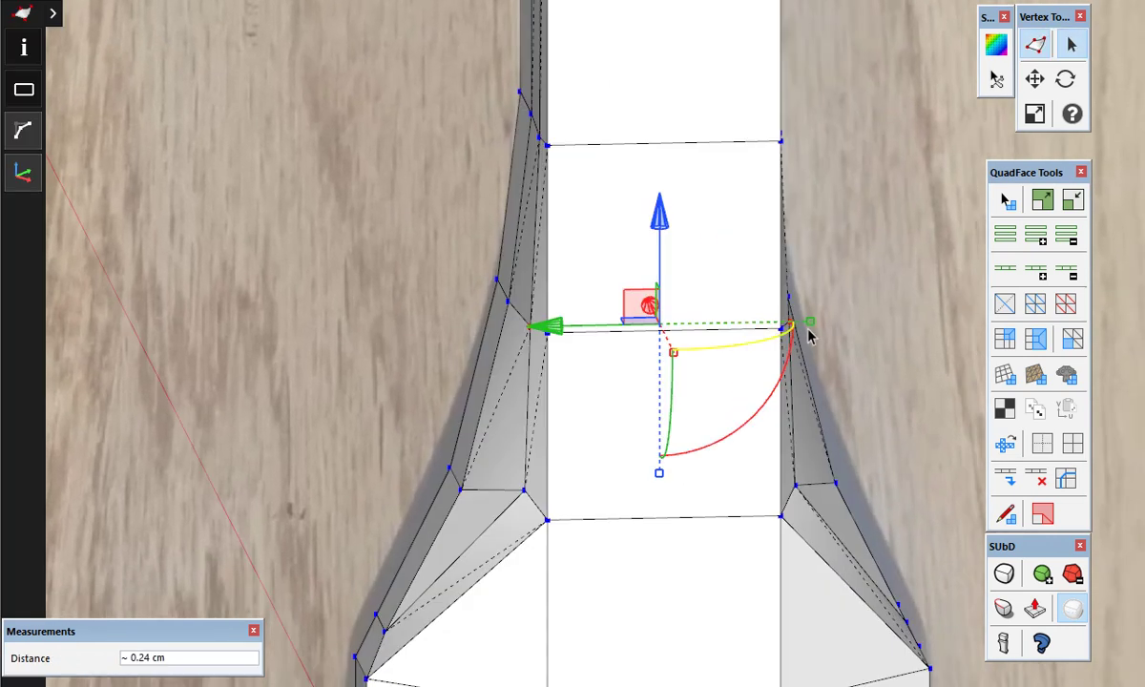
Spread the upper left and right flare vertices outward with a 1.10 scale
drag(808, 326, 809, 324)
middle_drag(809, 324, 894, 301)
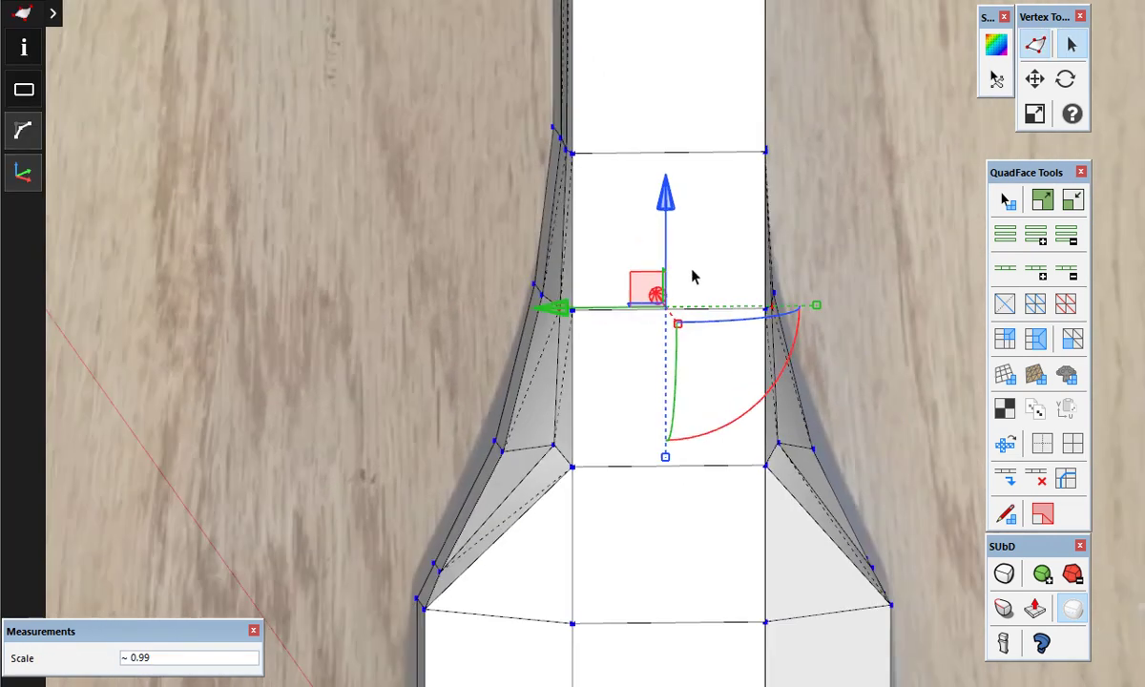
middle_drag(693, 277, 525, 391)
click(563, 421)
shift+click(870, 420)
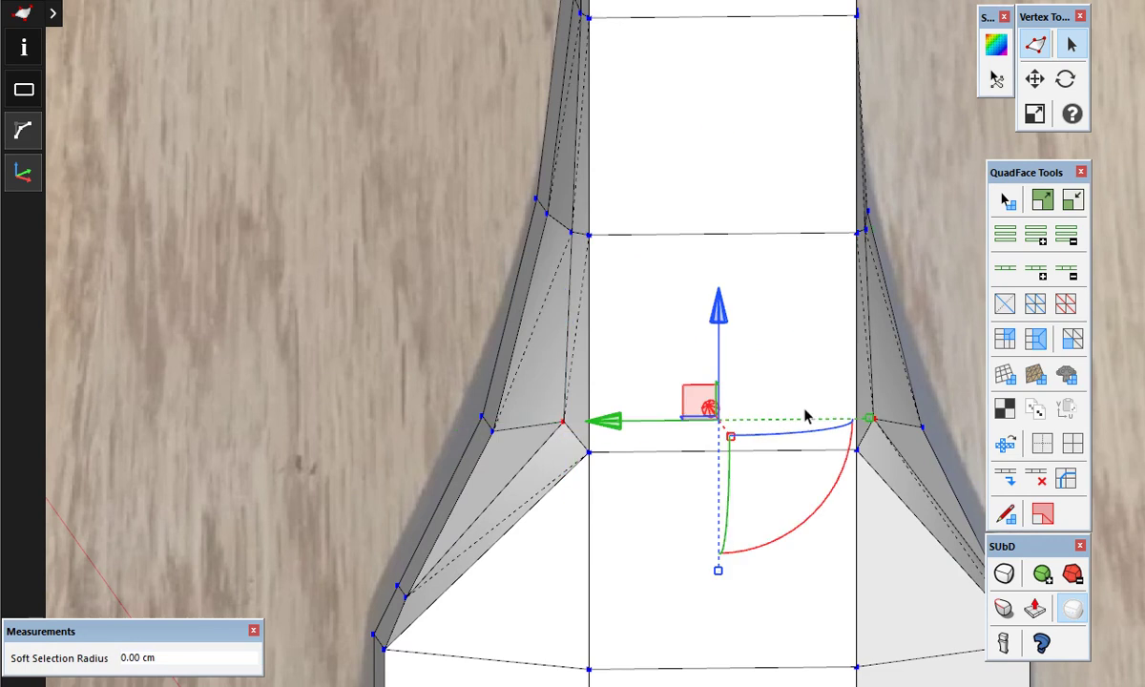
drag(870, 420, 878, 417)
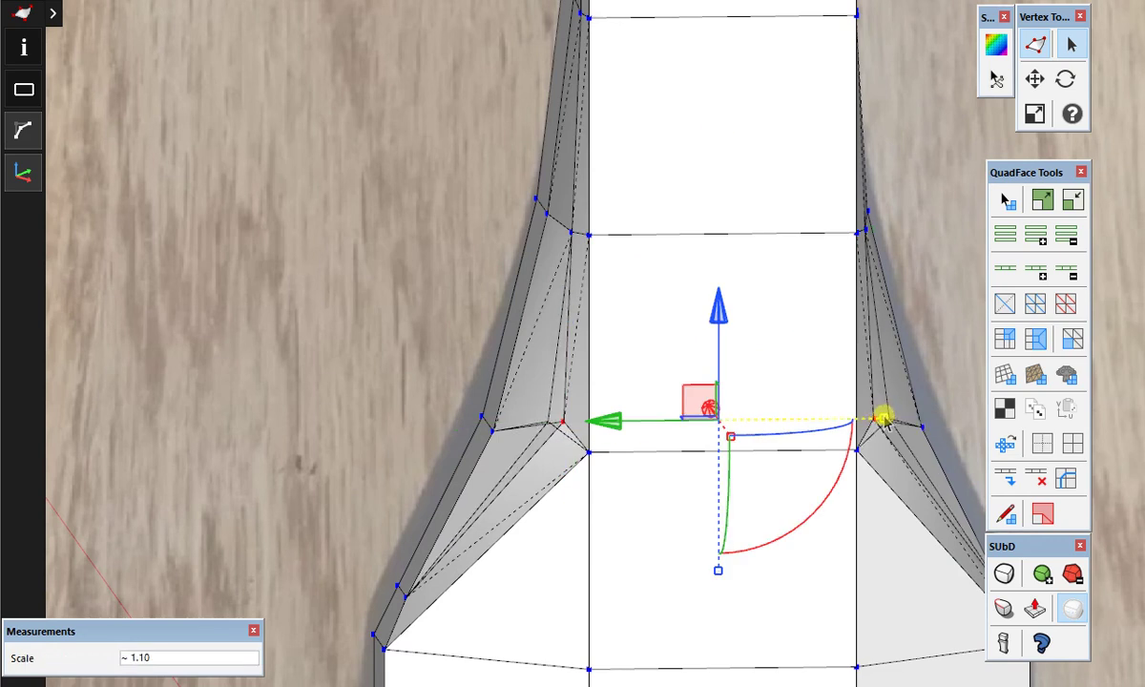
Spread the lower left and right flare vertices outward with a 1.03 scale
mouse_move(398, 435)
middle_down()
mouse_move(421, 363)
mouse_move(373, 345)
middle_up()
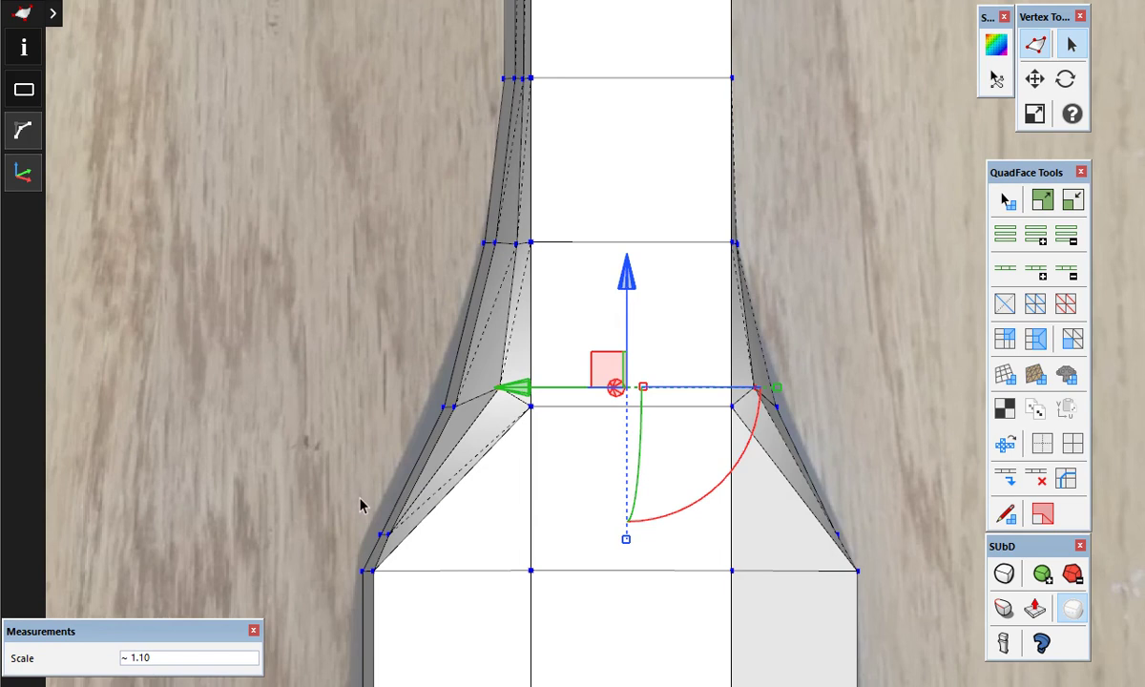
click(393, 532)
ctrl+click(843, 515)
mouse_move(900, 511)
middle_down()
mouse_move(807, 523)
mouse_move(818, 560)
middle_up()
mouse_move(771, 525)
mouse_down()
mouse_move(771, 544)
mouse_move(760, 523)
mouse_move(770, 521)
mouse_up()
Exit vertex editing and delete the wood reference board
key(space)
scroll(511, 417, down, 5)
middle_drag(512, 417, 563, 383)
scroll(577, 467, up, 1)
key(Delete)
Make the whole nozzle a group, preview it with SUbD smoothing, then undo the preview
triple_click(576, 512)
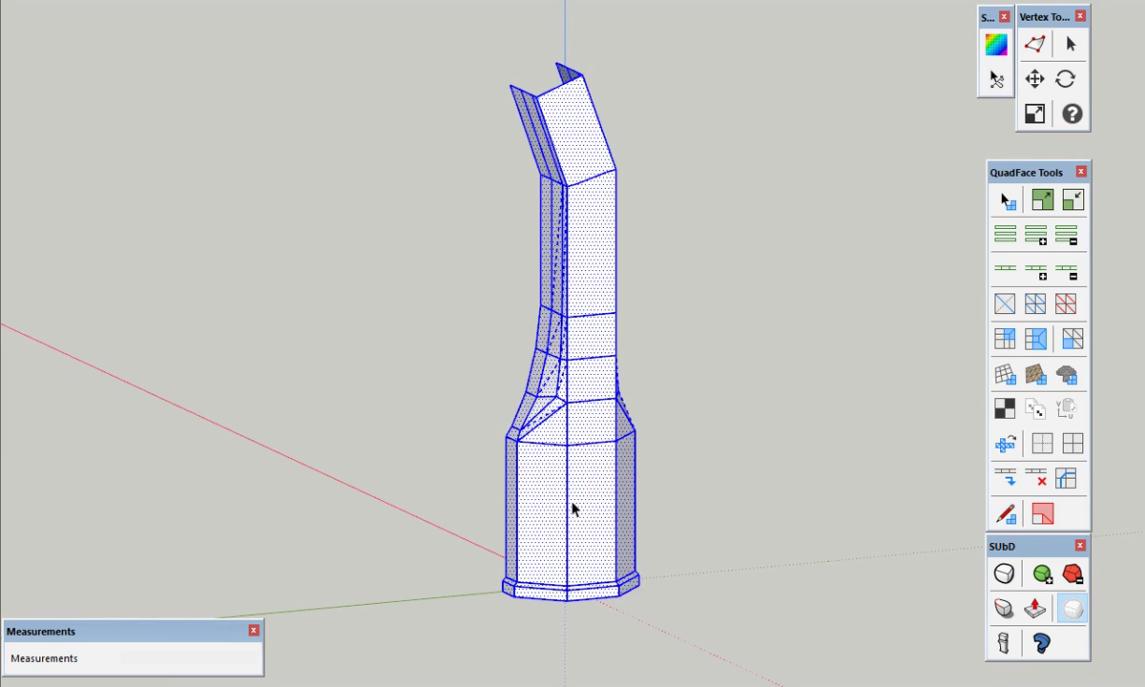
right_click(573, 507)
click(678, 139)
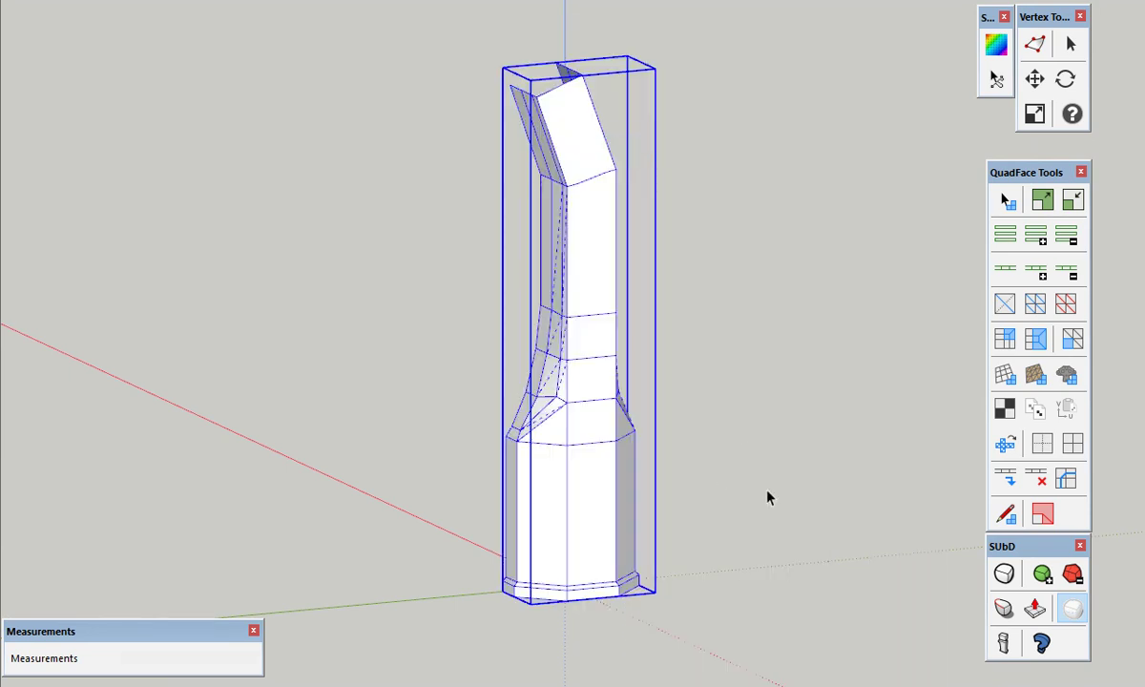
click(1004, 573)
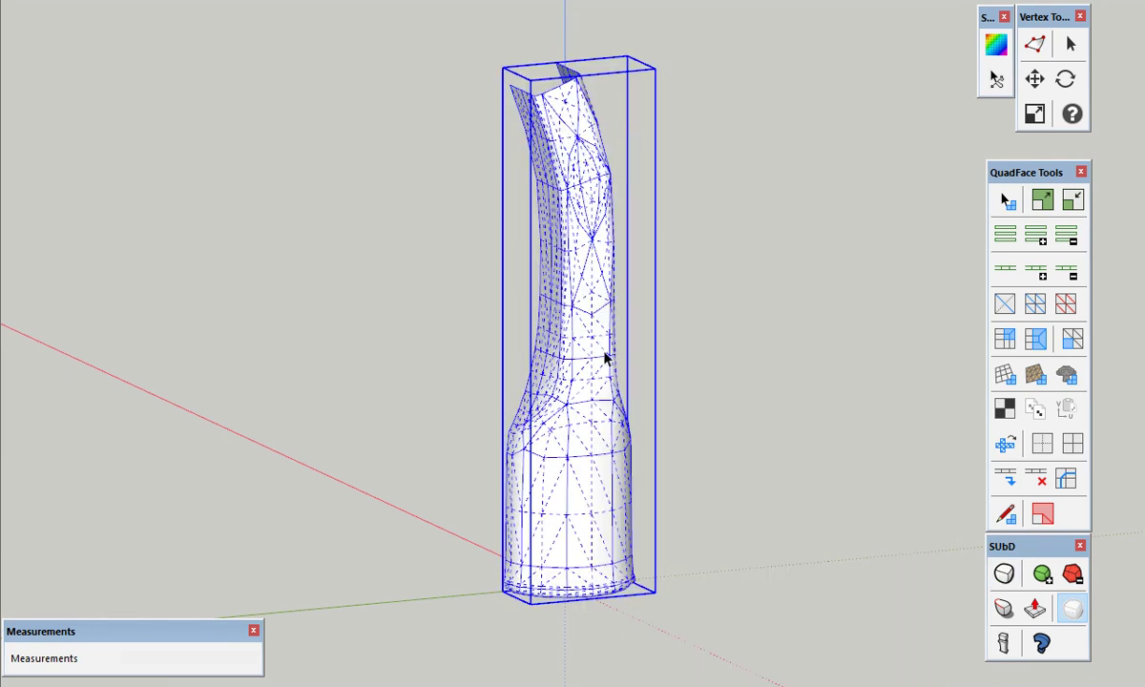
key(ctrl+z)
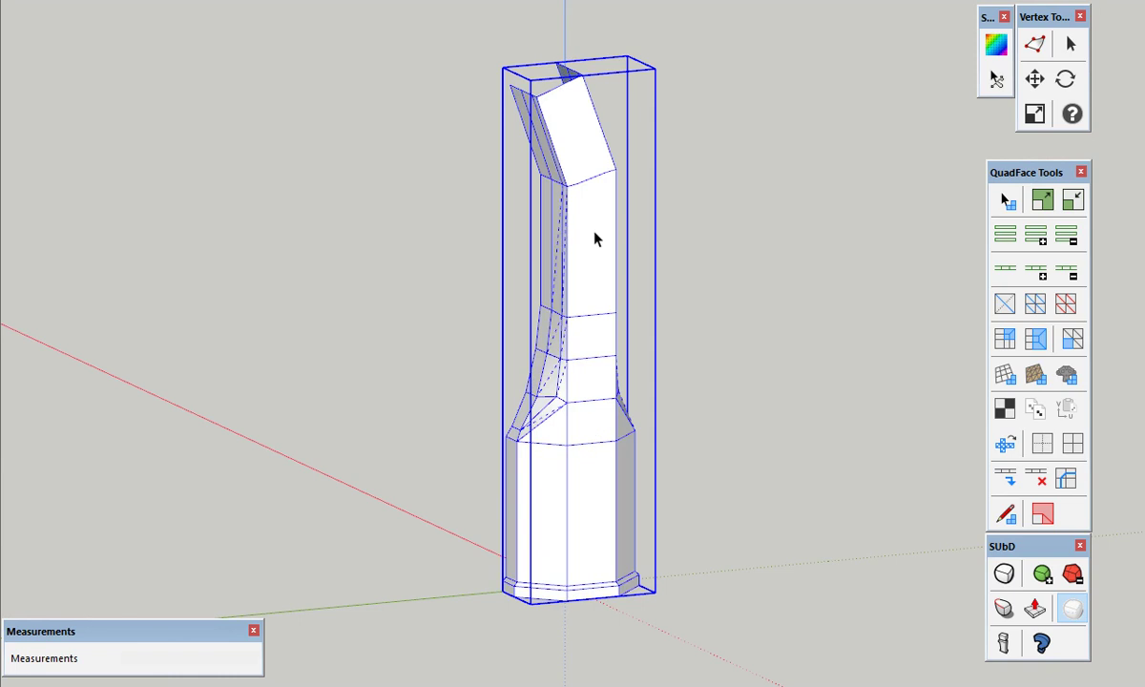
Inside the group, replace the upper joint's diagonal edge with one running to the opposite corner
double_click(593, 239)
scroll(611, 191, up, 5)
key(e)
click(622, 168)
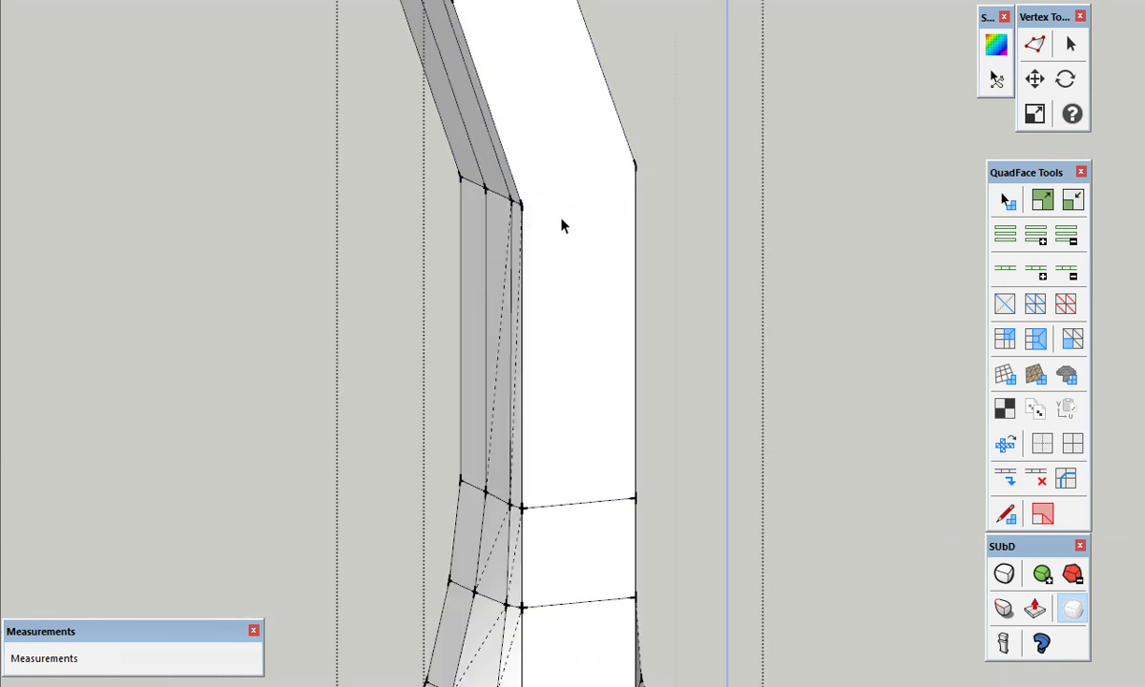
click(521, 204)
click(634, 167)
key(space)
scroll(573, 224, down, 5)
key(Escape)
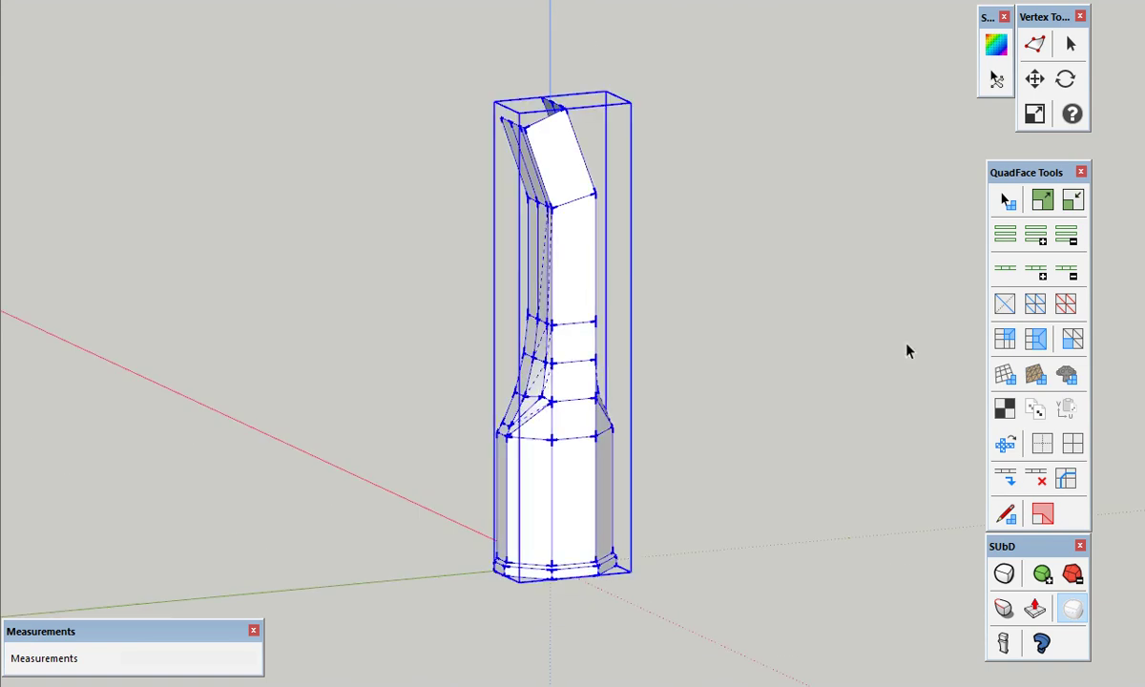
Preview the smoothed nozzle with SUbD, inspect the bend, then return to the coarse cage
click(1007, 576)
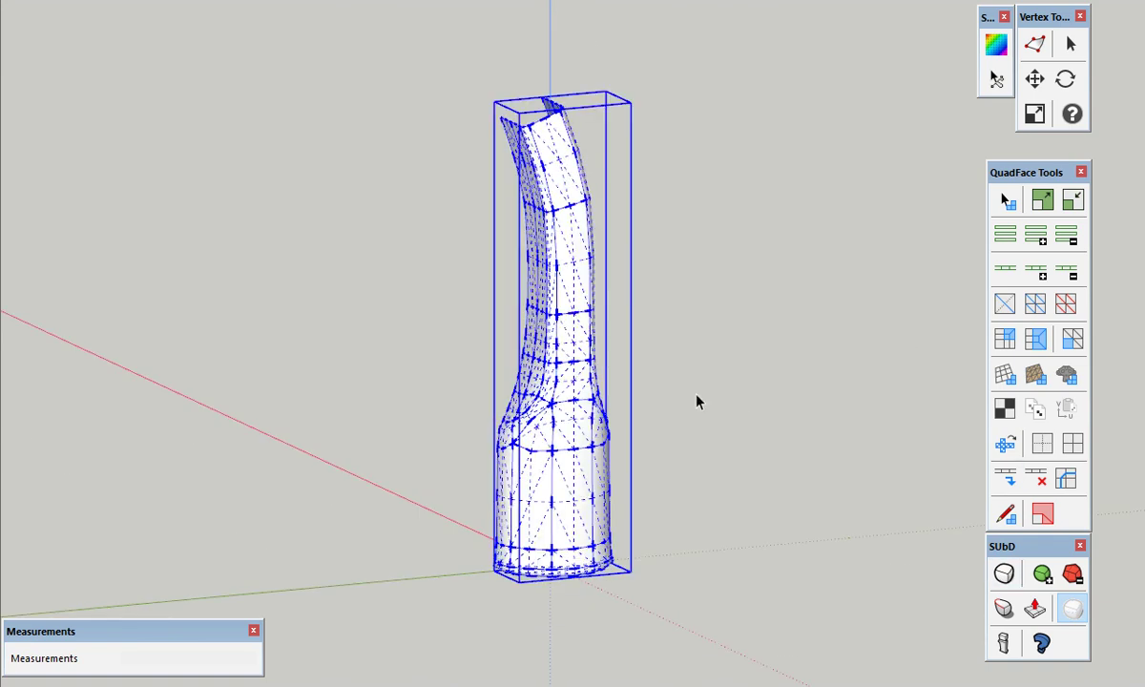
mouse_move(561, 167)
middle_down()
mouse_move(370, 194)
mouse_move(422, 117)
mouse_move(757, 159)
mouse_move(829, 293)
mouse_move(851, 509)
mouse_move(664, 299)
mouse_move(600, 261)
middle_up()
scroll(575, 232, up, 5)
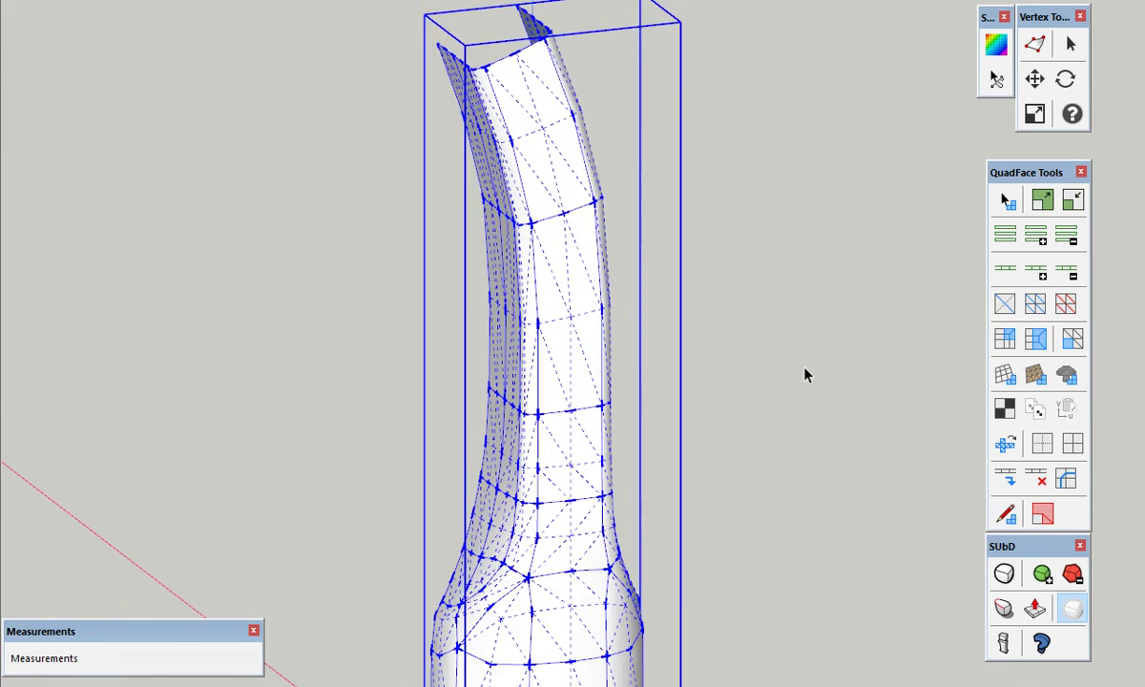
click(764, 306)
mouse_move(764, 307)
middle_down()
mouse_move(621, 195)
mouse_move(601, 234)
mouse_move(581, 201)
middle_up()
scroll(586, 215, up, 2)
scroll(584, 229, up, 2)
middle_drag(585, 245, 599, 304)
scroll(588, 324, down, 3)
Inside the group, bevel the bend edge with FredoCorner at 0.50 cm offset and 2 segments
double_click(583, 285)
drag(427, 186, 728, 332)
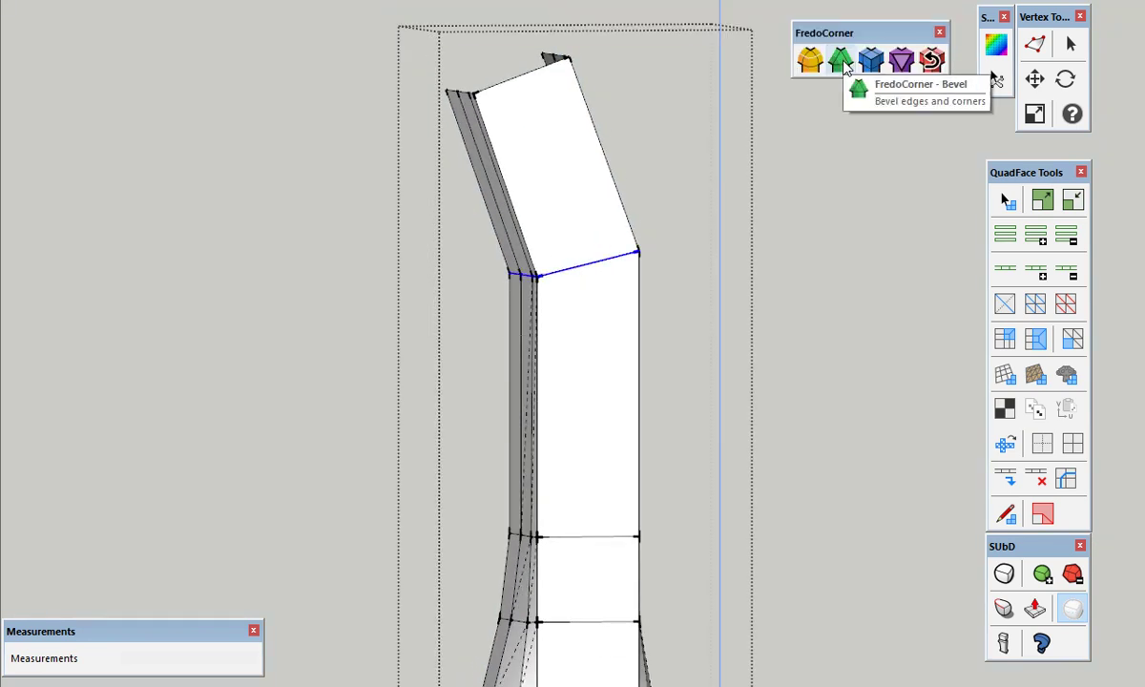
click(871, 62)
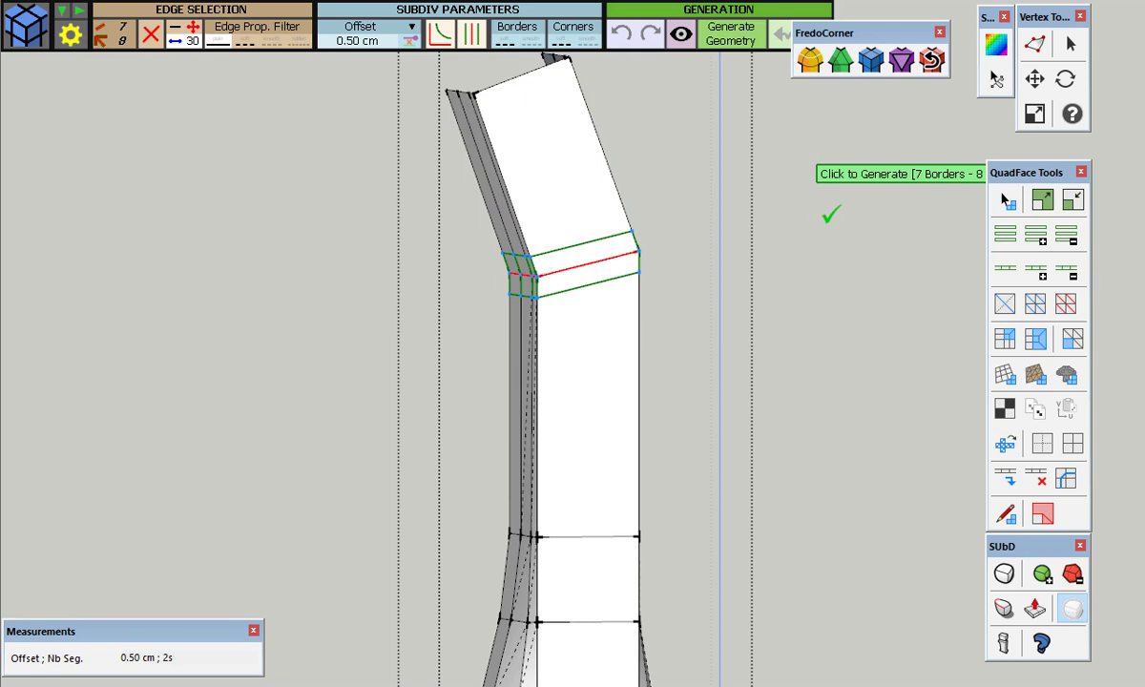
click(811, 210)
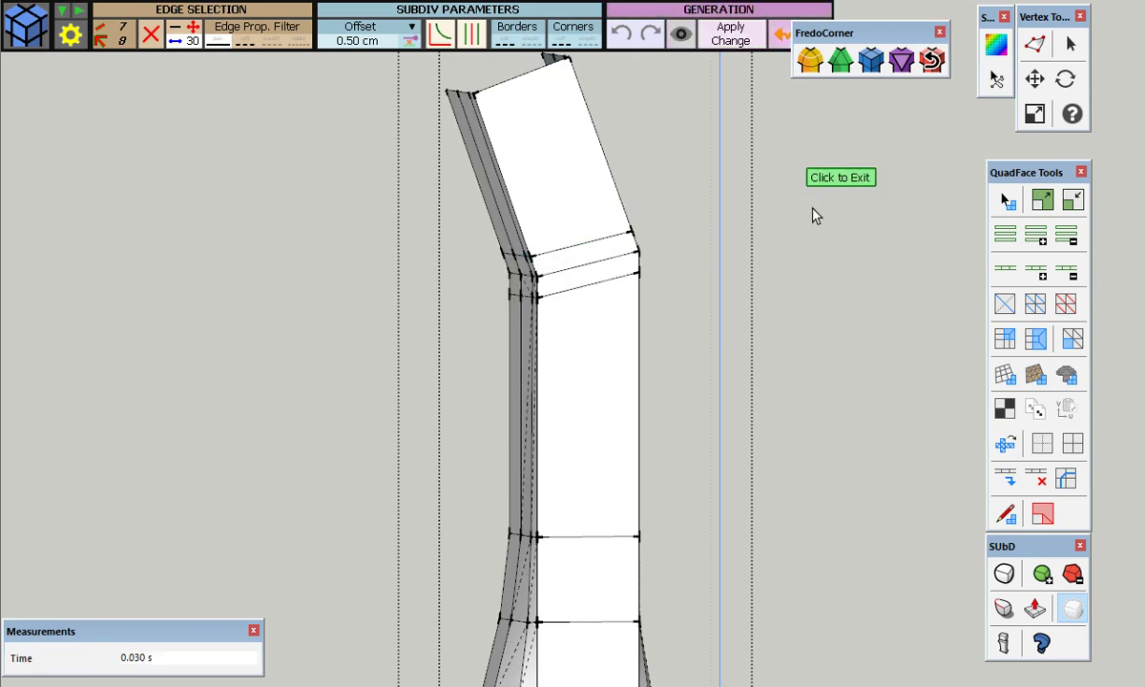
click(813, 213)
click(802, 205)
Select the nozzle group and turn on the SUbD preview to view the smoothed bend
middle_drag(800, 204, 615, 276)
click(615, 277)
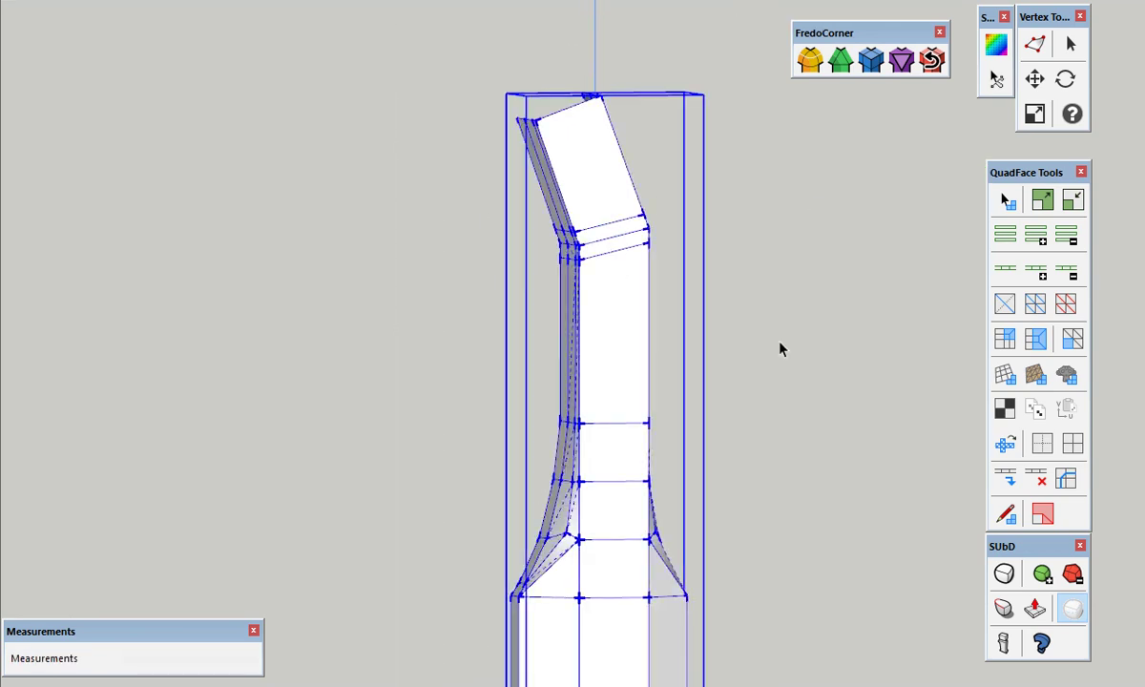
click(1002, 576)
mouse_move(636, 358)
middle_down()
mouse_move(535, 322)
mouse_move(629, 368)
mouse_move(717, 348)
middle_up()
Add two edge loops around the upper shaft with Ring Select and a 2-segment Connect
scroll(641, 253, up, 3)
scroll(501, 279, up, 2)
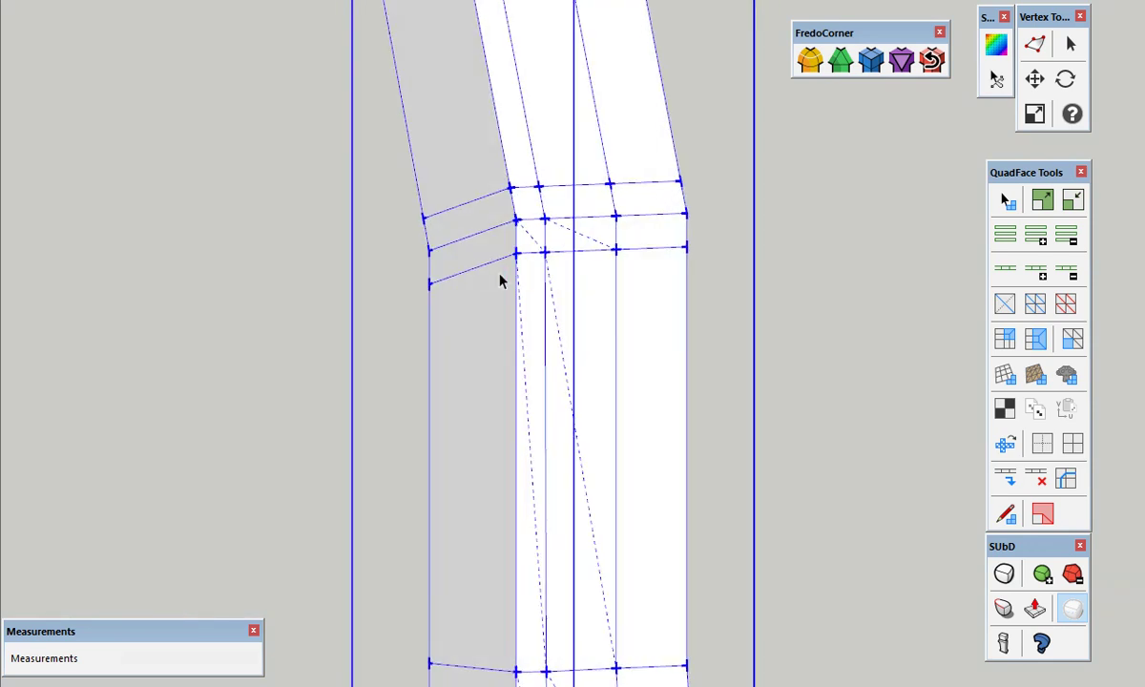
scroll(578, 253, up, 2)
scroll(577, 252, down, 2)
scroll(616, 256, down, 3)
mouse_move(616, 256)
middle_down()
mouse_move(377, 243)
mouse_move(745, 276)
mouse_move(649, 263)
mouse_move(626, 279)
middle_up()
scroll(631, 245, down, 2)
click(674, 279)
scroll(603, 291, up, 3)
scroll(603, 292, up, 1)
scroll(603, 291, up, 1)
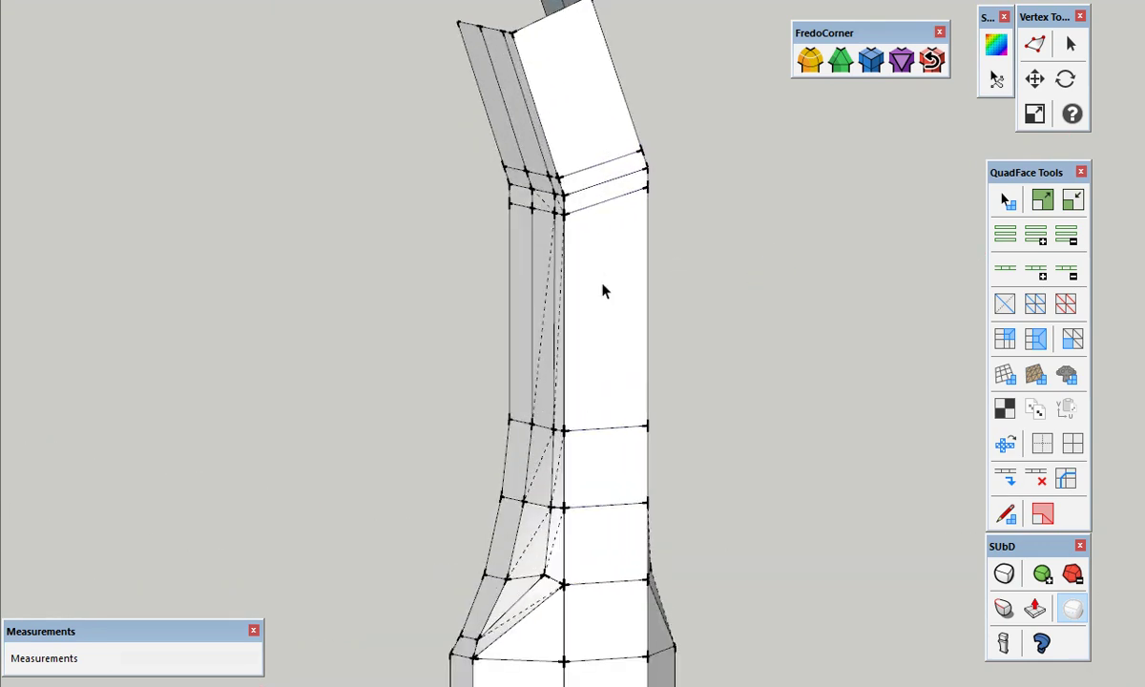
scroll(603, 291, down, 1)
double_click(604, 290)
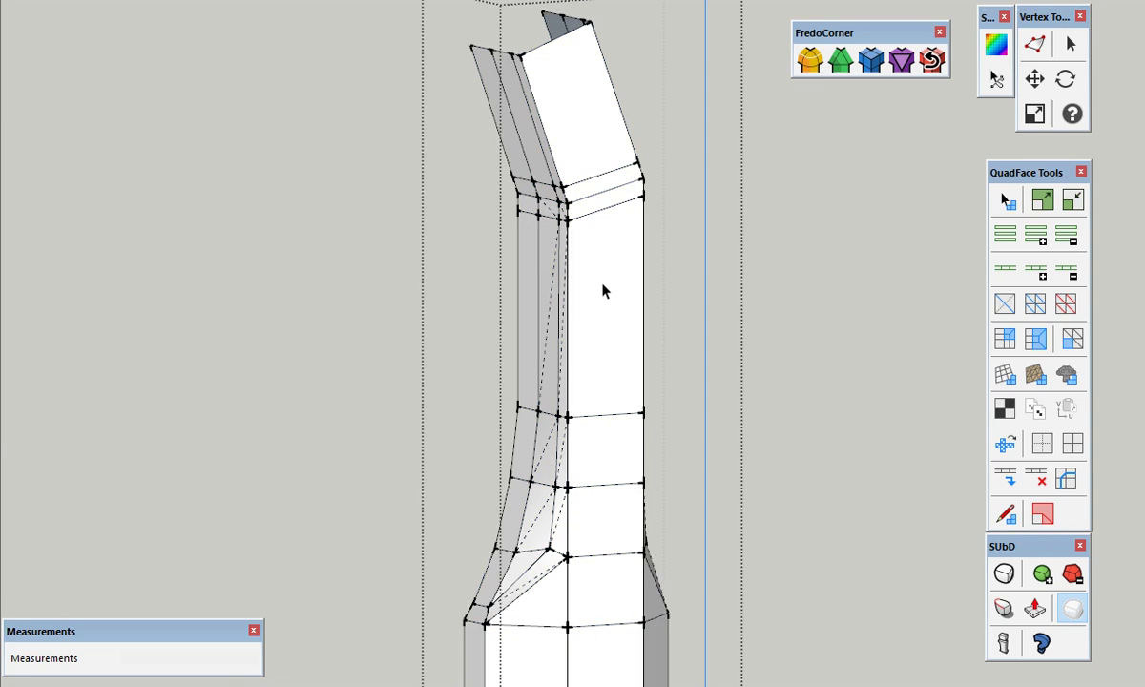
click(998, 271)
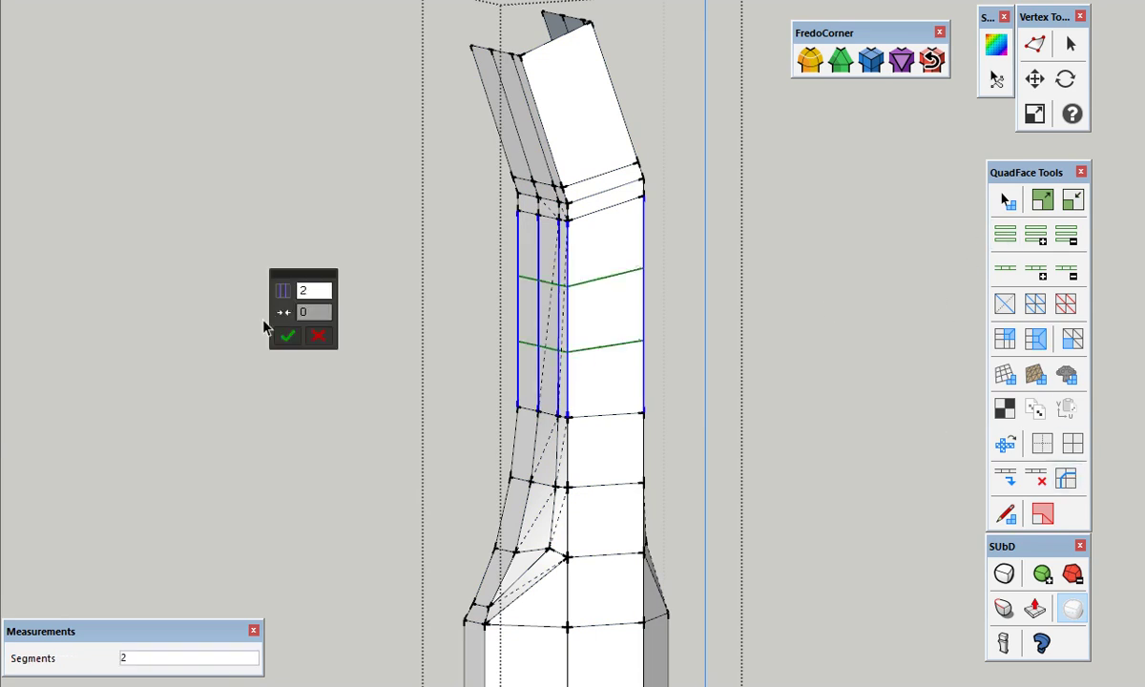
click(288, 335)
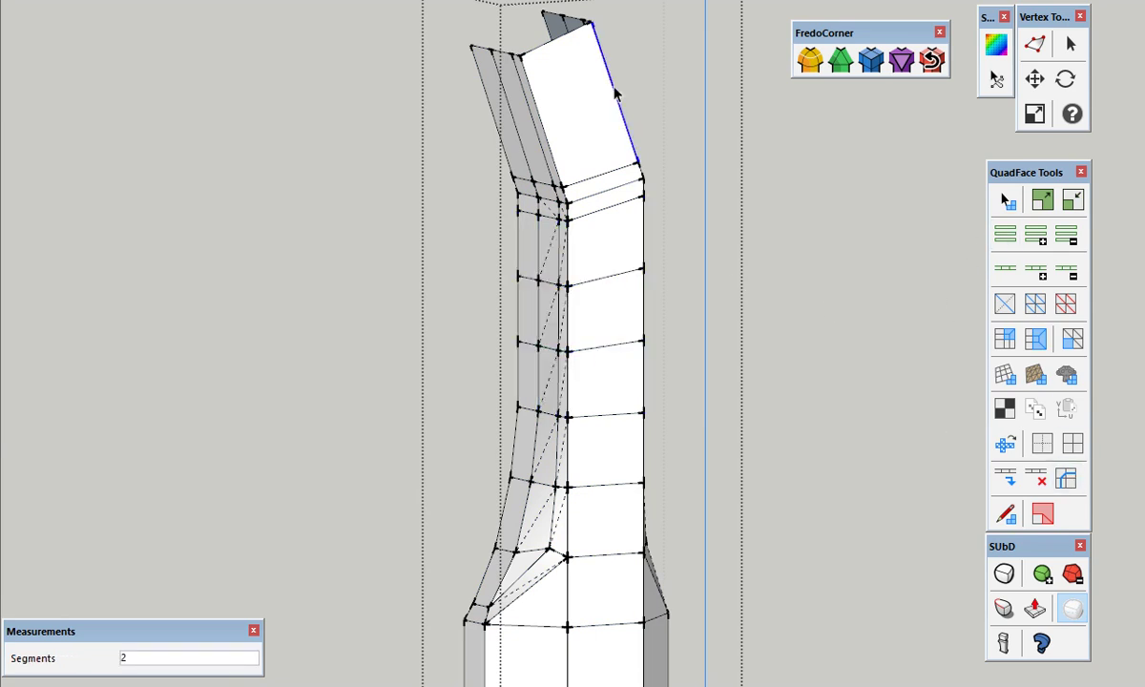
Add two more edge loops around the nozzle's wider base with Ring Select and Connect
scroll(569, 148, down, 3)
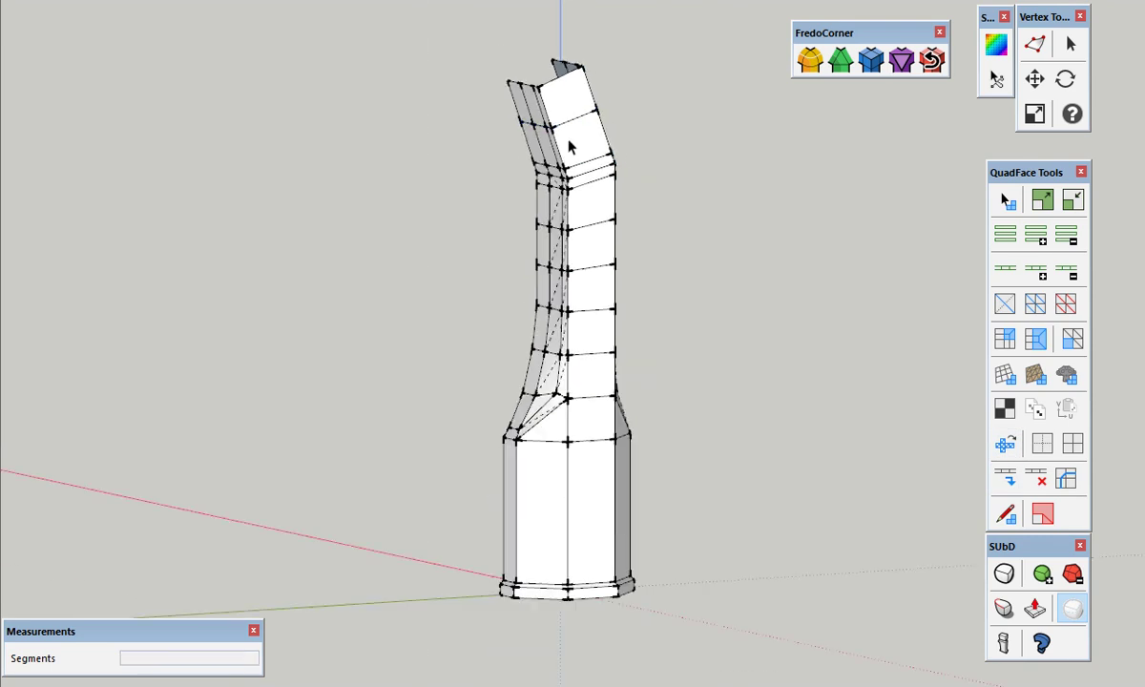
scroll(573, 439, up, 3)
click(560, 465)
double_click(560, 464)
click(560, 465)
click(560, 464)
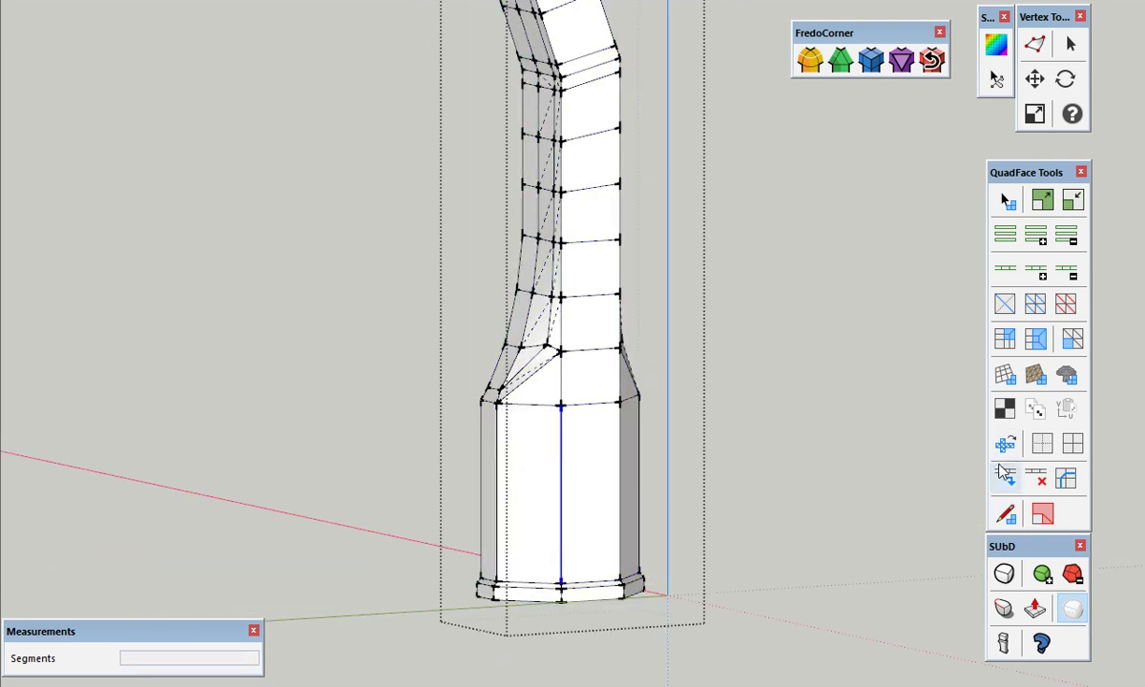
click(1009, 264)
click(1067, 479)
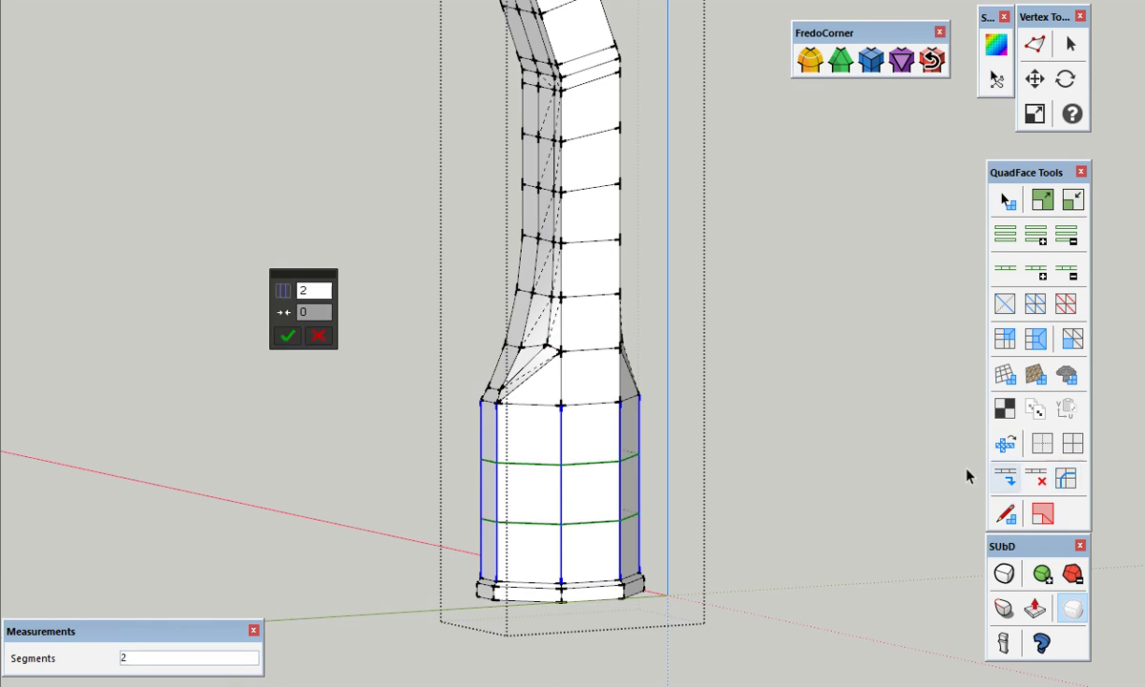
click(288, 336)
click(830, 434)
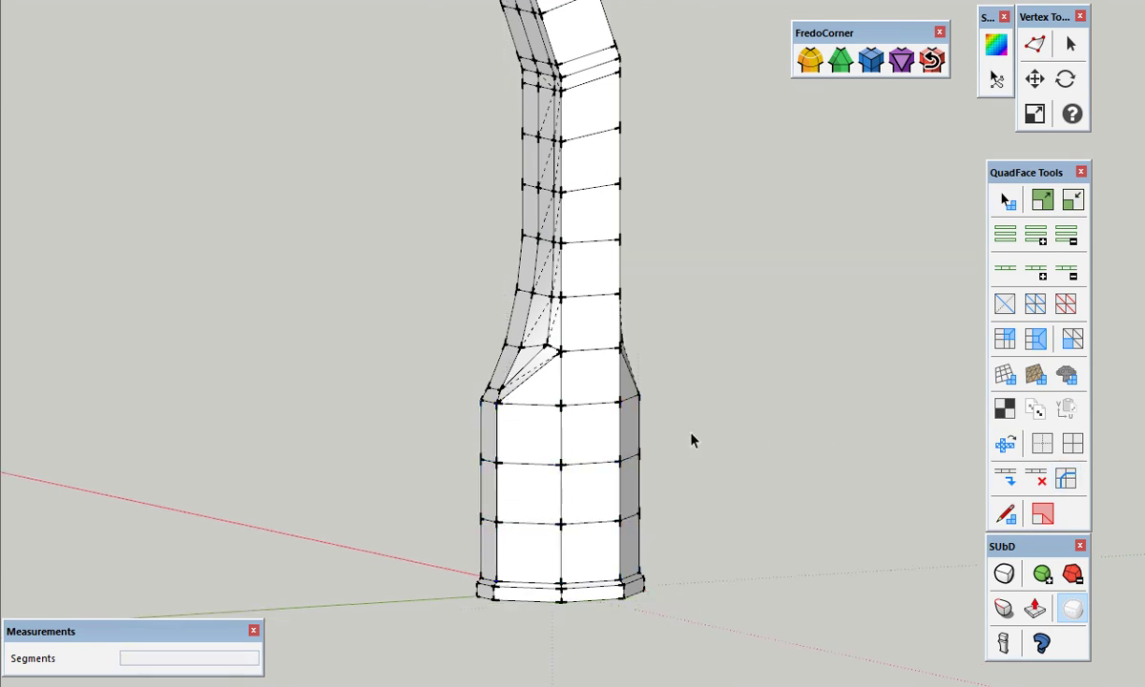
scroll(524, 422, up, 2)
scroll(524, 422, up, 2)
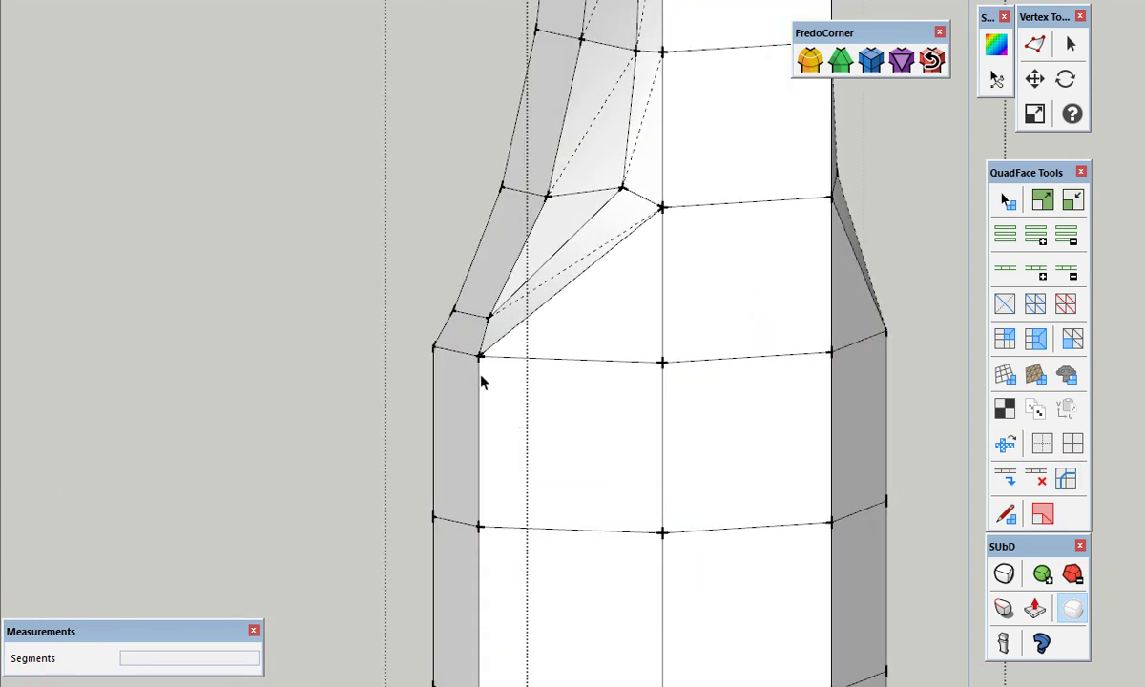
Move the base corner vertex of the column by 0.5 cm
mouse_move(465, 361)
middle_down()
mouse_move(856, 366)
mouse_move(862, 396)
mouse_move(694, 394)
middle_up()
click(625, 361)
key(Return)
Draw an edge from the moved corner vertex to the transition's centre vertex
middle_drag(682, 366, 493, 377)
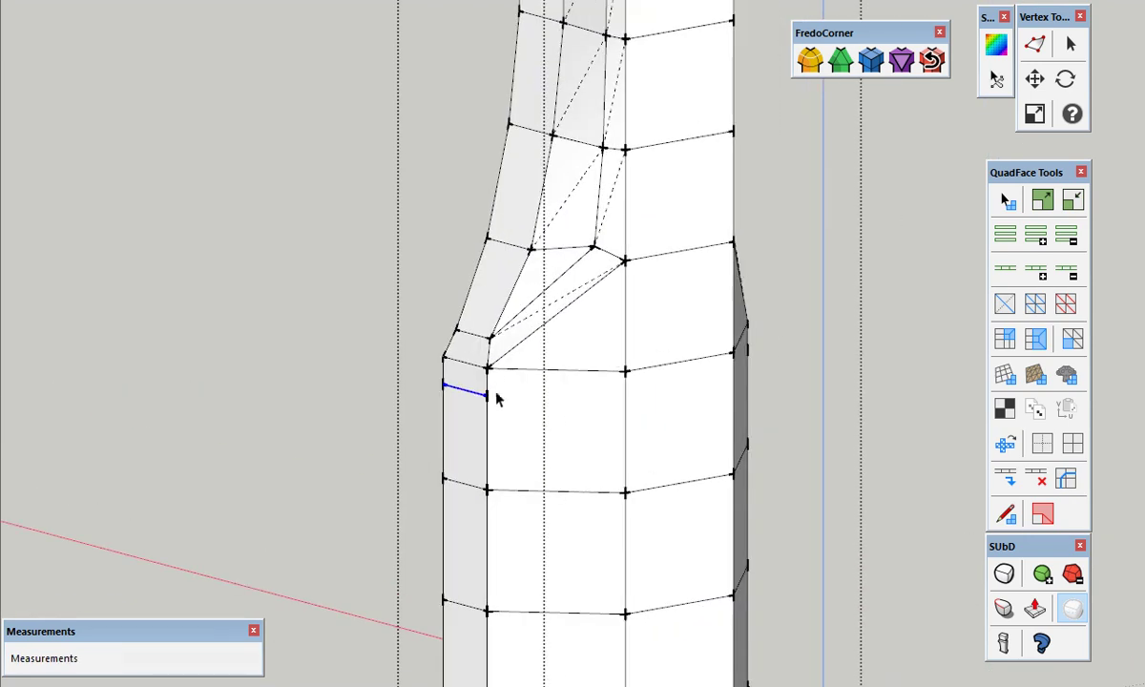
click(487, 394)
mouse_move(717, 381)
middle_down()
mouse_move(606, 353)
mouse_move(606, 340)
middle_up()
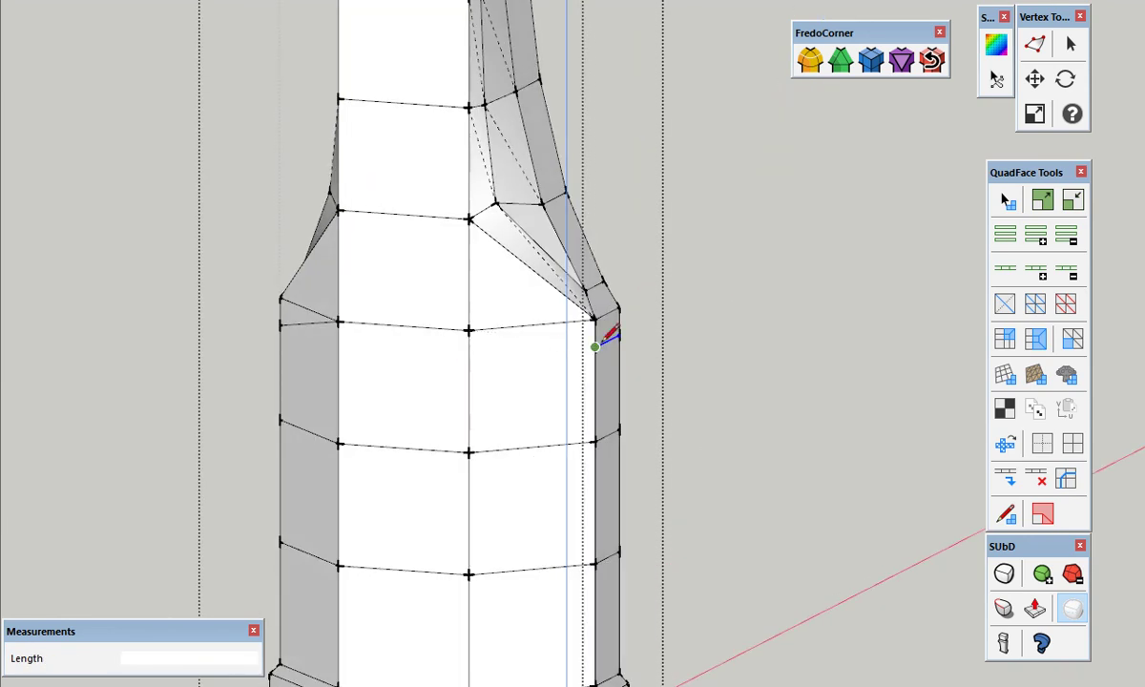
click(468, 331)
key(space)
middle_drag(471, 332, 587, 341)
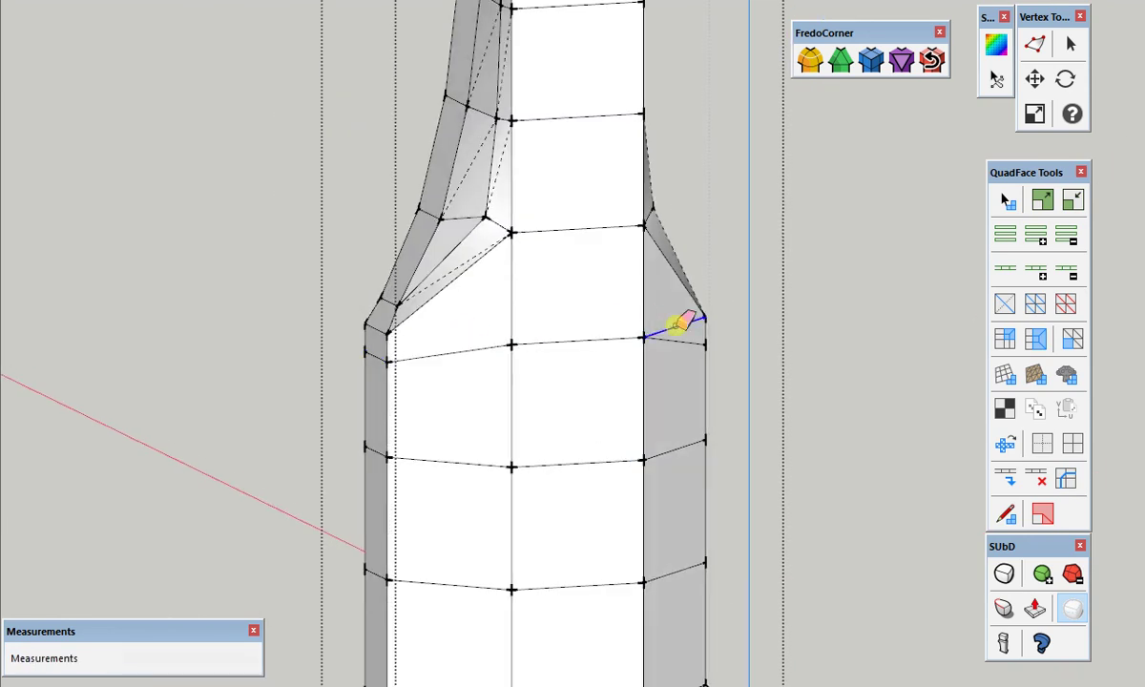
Check the diagonal edge and triangular face on the transition, then select the whole nozzle
click(468, 272)
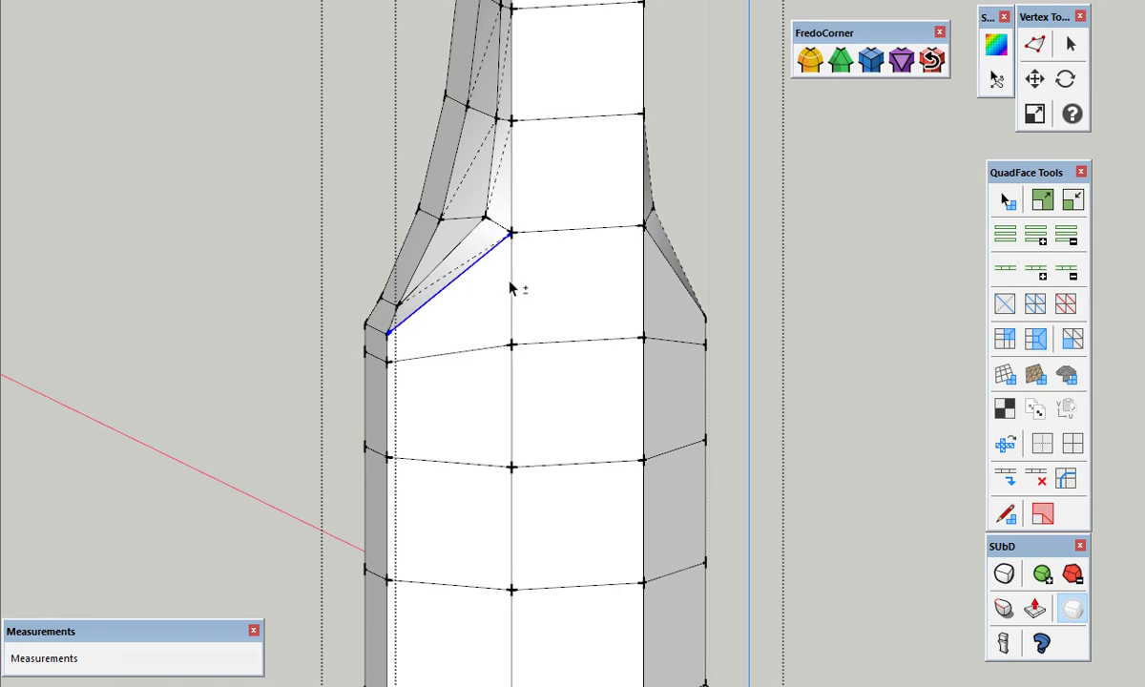
shift+click(507, 294)
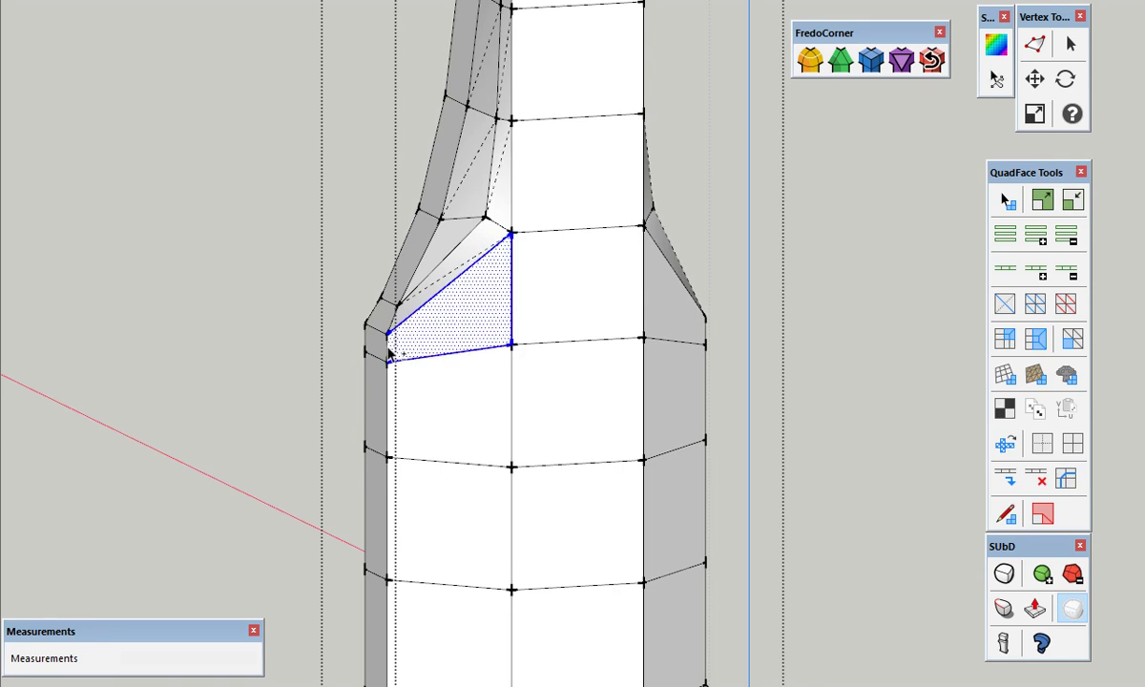
click(890, 389)
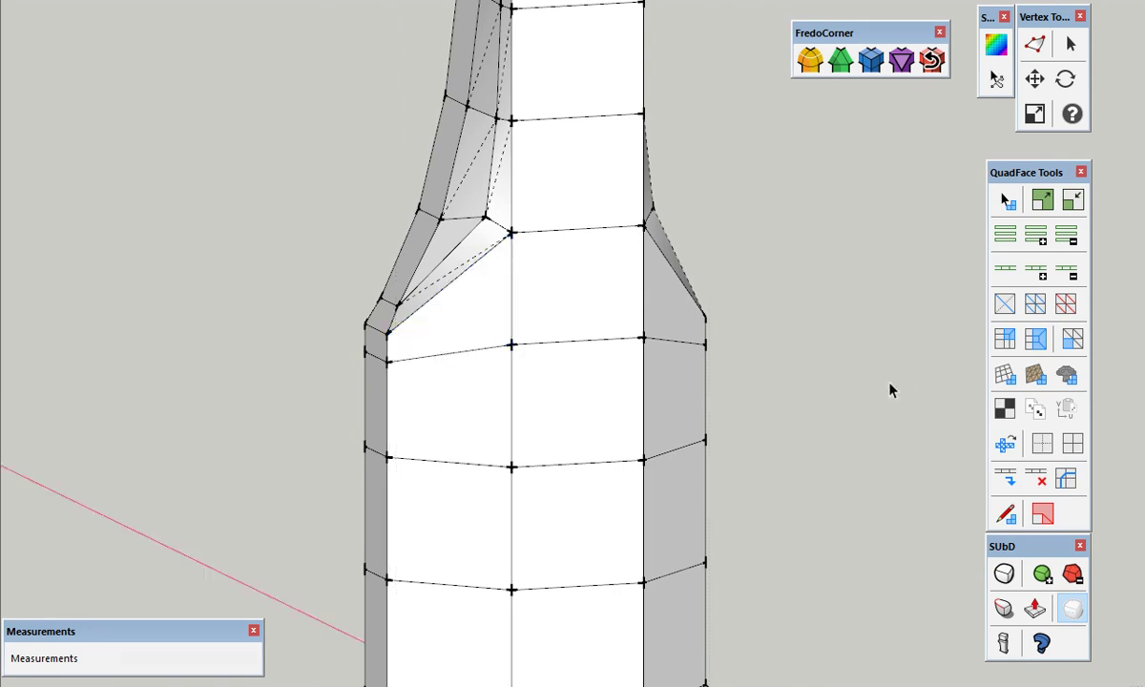
scroll(529, 312, down, 5)
mouse_move(572, 315)
middle_down()
mouse_move(649, 324)
mouse_move(679, 409)
mouse_move(618, 422)
mouse_move(589, 497)
middle_up()
scroll(587, 460, down, 3)
click(584, 334)
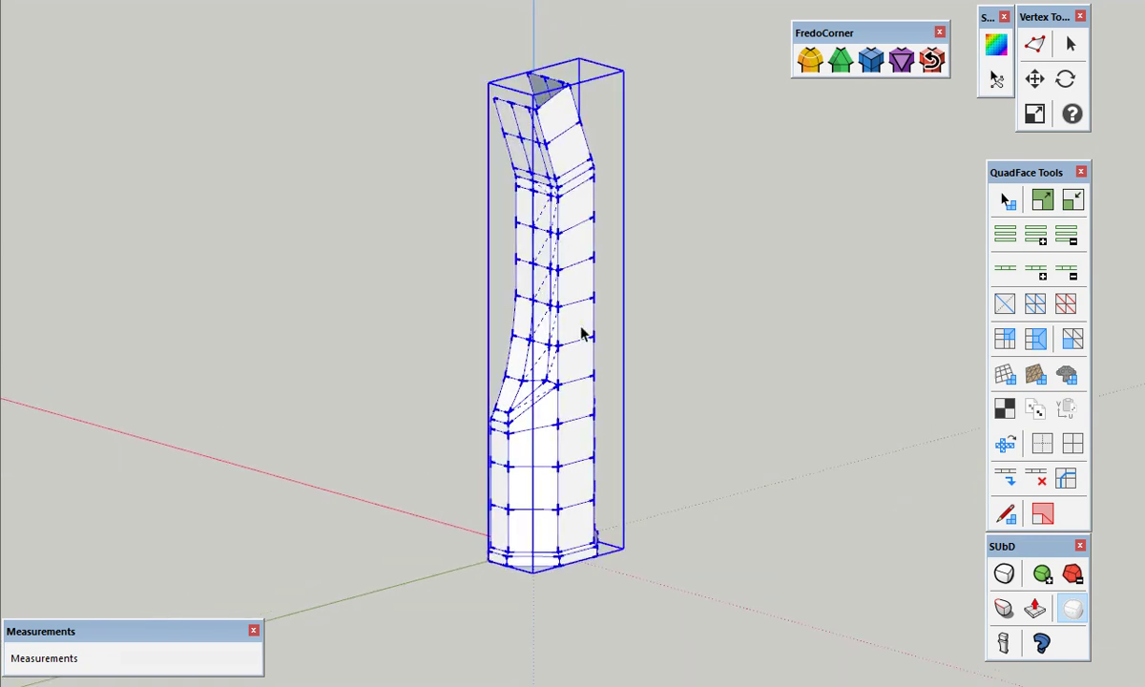
mouse_move(954, 558)
middle_down()
mouse_move(476, 383)
mouse_move(678, 379)
mouse_move(360, 324)
mouse_move(573, 327)
mouse_move(743, 350)
mouse_move(769, 414)
mouse_move(724, 370)
mouse_move(784, 350)
mouse_move(507, 345)
middle_up()
Open the nozzle group and erase its end edge to open that end
click(772, 415)
scroll(547, 341, up, 3)
double_click(573, 355)
scroll(576, 482, down, 2)
scroll(571, 513, up, 1)
click(570, 535)
Select all geometry and mirror it with Curic Mirror into a full nozzle
triple_click(569, 474)
click(760, 63)
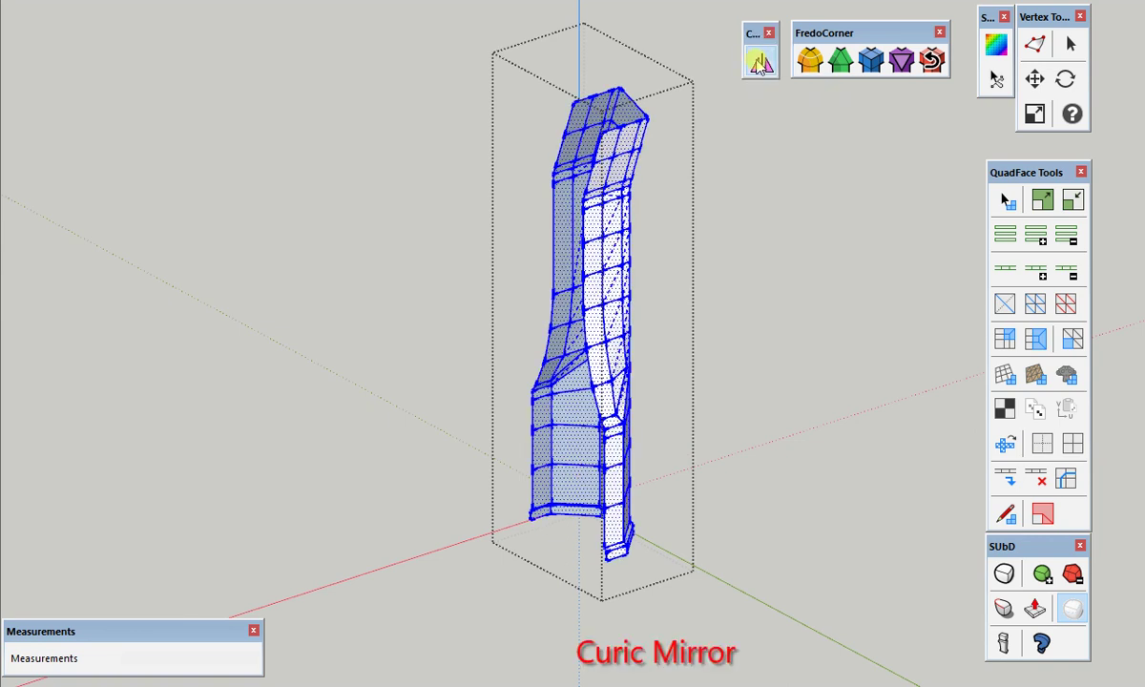
click(485, 542)
click(764, 419)
mouse_move(763, 420)
middle_down()
mouse_move(614, 353)
mouse_move(685, 353)
middle_up()
scroll(649, 344, up, 2)
double_click(614, 340)
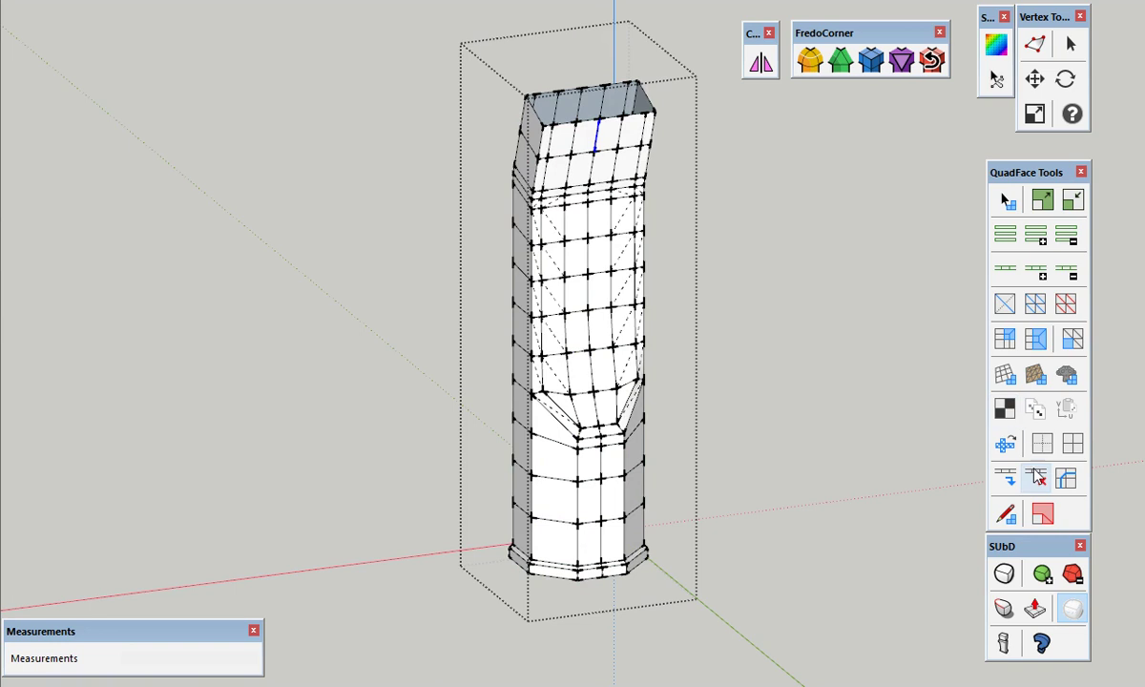
mouse_move(434, 301)
middle_down()
mouse_move(345, 236)
mouse_move(442, 317)
mouse_move(567, 301)
mouse_move(560, 181)
middle_up()
mouse_move(731, 357)
middle_down()
mouse_move(593, 321)
mouse_move(690, 320)
mouse_move(536, 319)
mouse_move(638, 346)
middle_up()
click(634, 348)
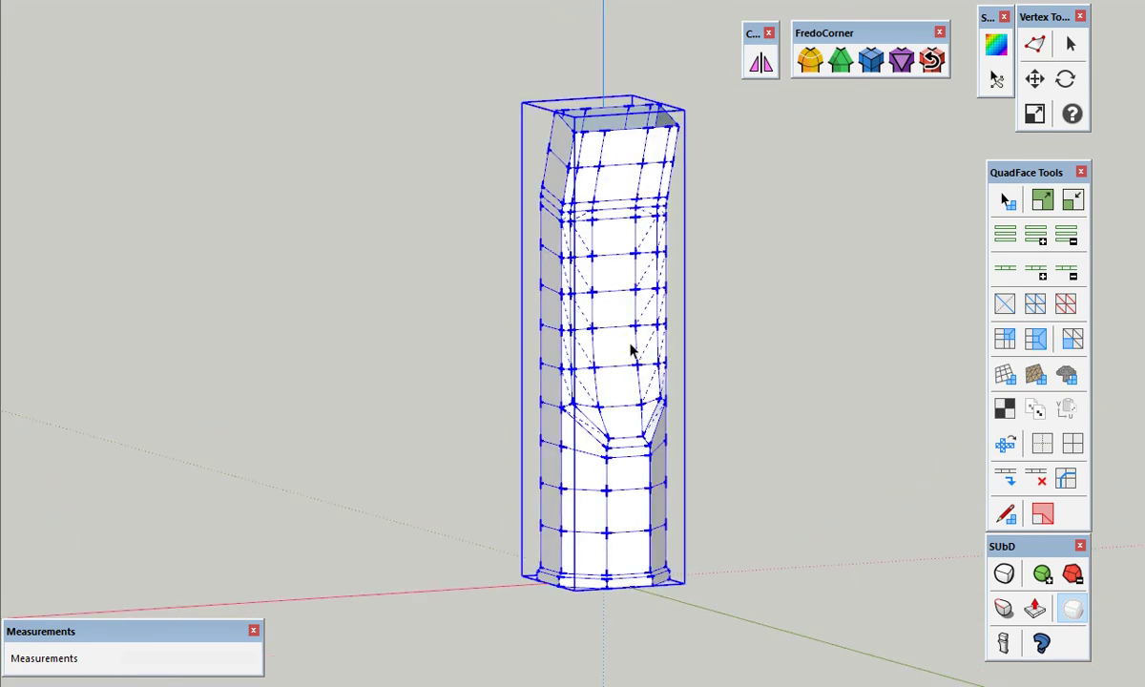
middle_drag(575, 373, 723, 440)
scroll(532, 424, up, 3)
scroll(532, 425, down, 3)
mouse_move(531, 425)
middle_down()
mouse_move(462, 380)
mouse_move(826, 361)
mouse_move(422, 317)
mouse_move(788, 384)
mouse_move(500, 477)
middle_up()
scroll(504, 472, up, 2)
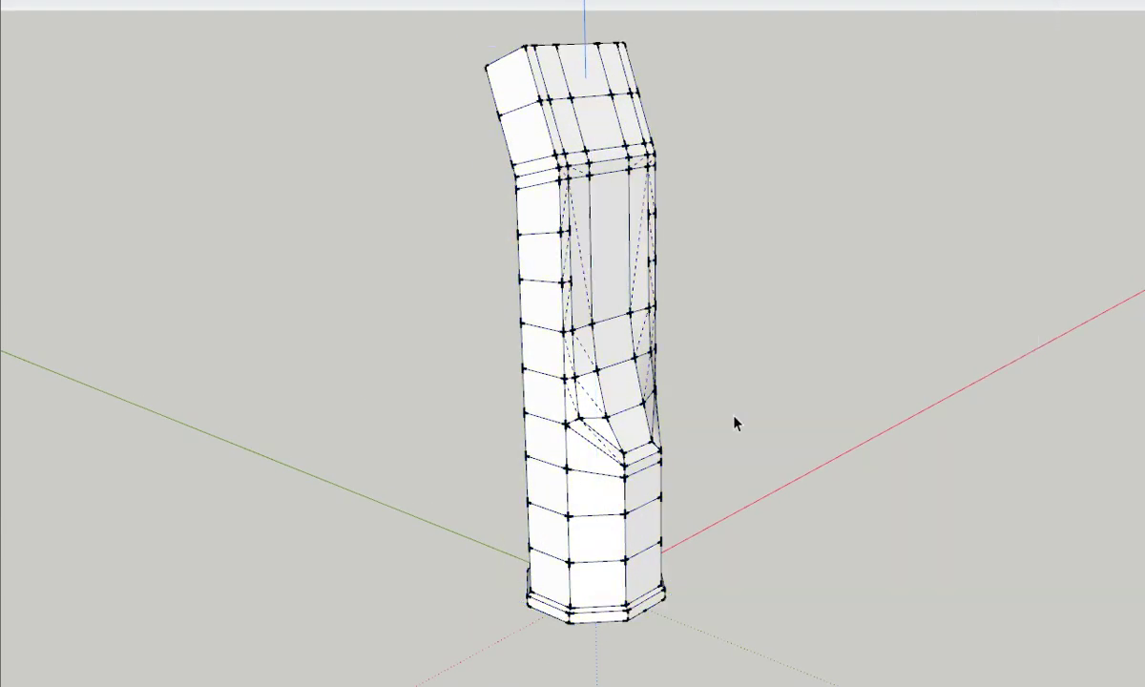
scroll(668, 229, up, 2)
scroll(659, 222, up, 2)
click(518, 245)
Connect the two selected vertical edges with two new edges across the front panel
ctrl+click(611, 235)
click(1004, 443)
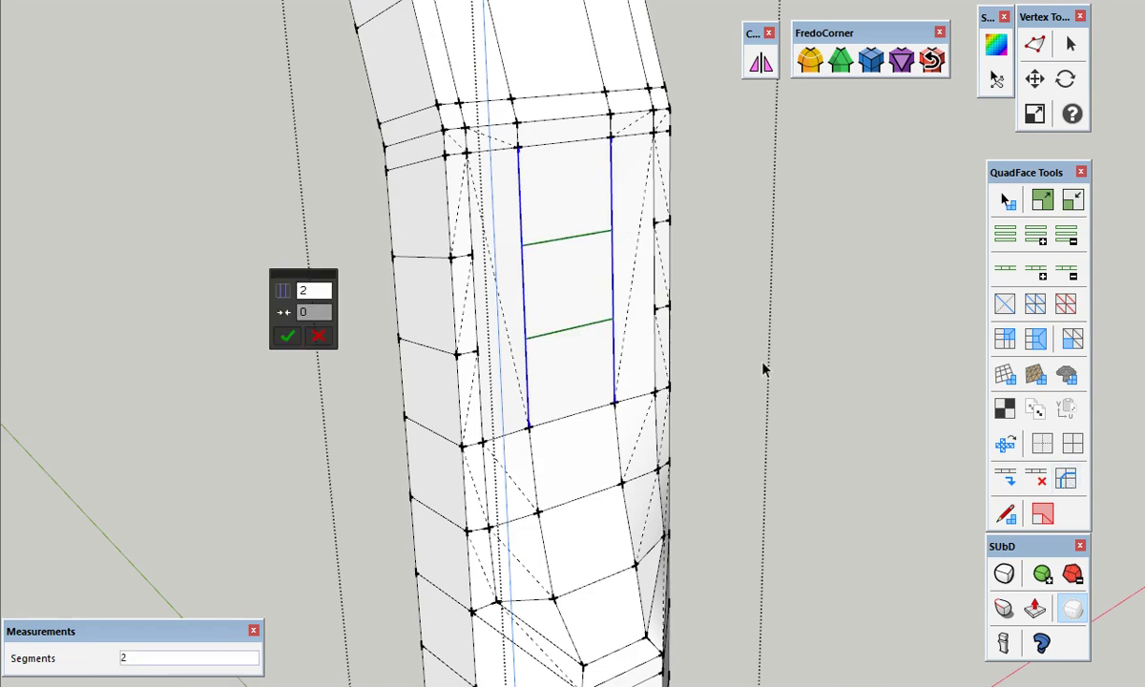
click(287, 335)
middle_drag(562, 373, 517, 332)
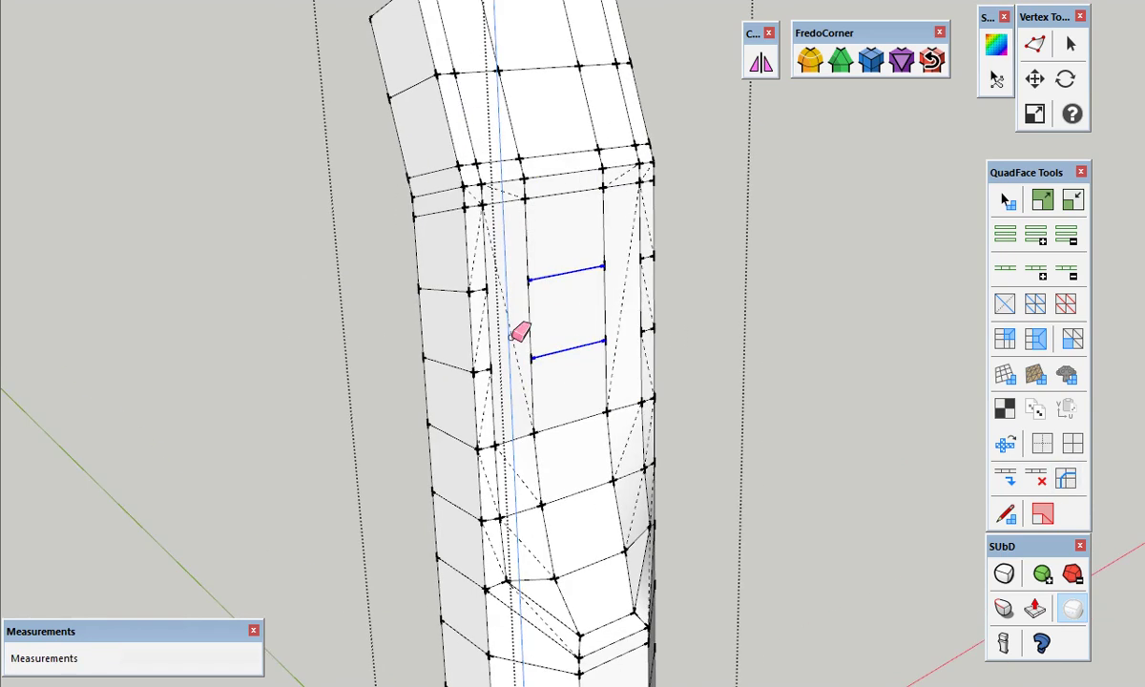
click(510, 325)
ctrl+click(621, 308)
Draw an edge joining the two grey strips
click(604, 286)
scroll(558, 404, up, 4)
scroll(626, 439, down, 2)
click(626, 439)
scroll(468, 184, down, 2)
scroll(417, 482, up, 5)
Draw a diagonal line from the grey face's corner to the lower vertex
click(417, 482)
scroll(733, 474, down, 2)
scroll(670, 577, down, 2)
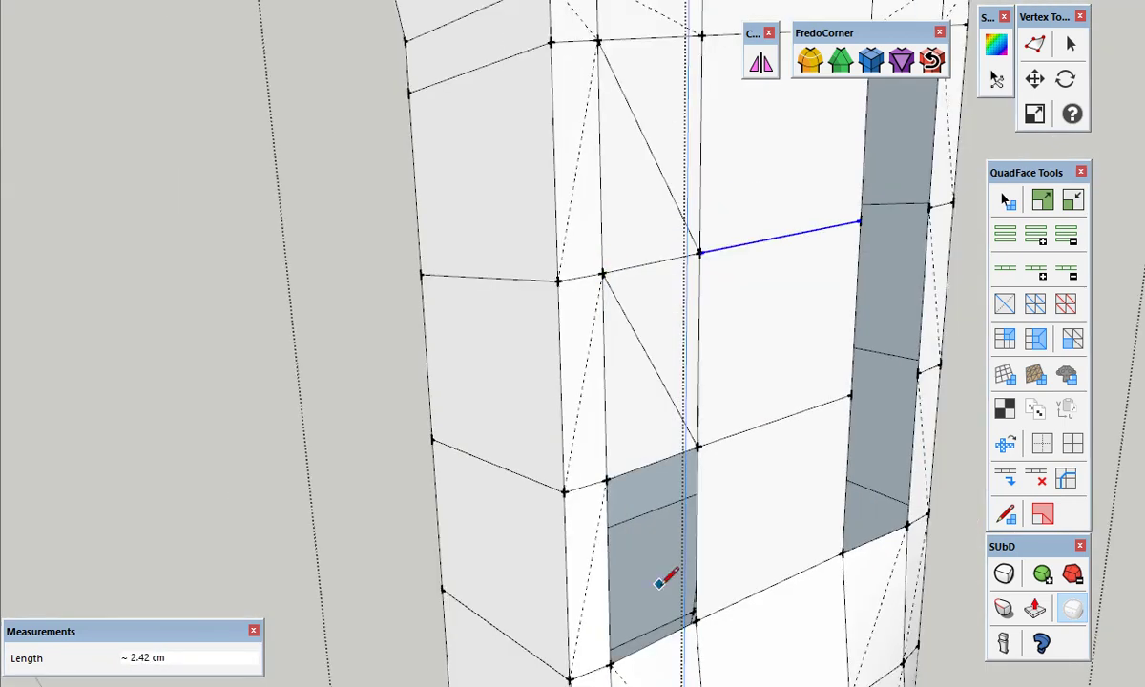
scroll(608, 659, up, 4)
click(714, 579)
scroll(613, 485, down, 2)
scroll(649, 382, down, 1)
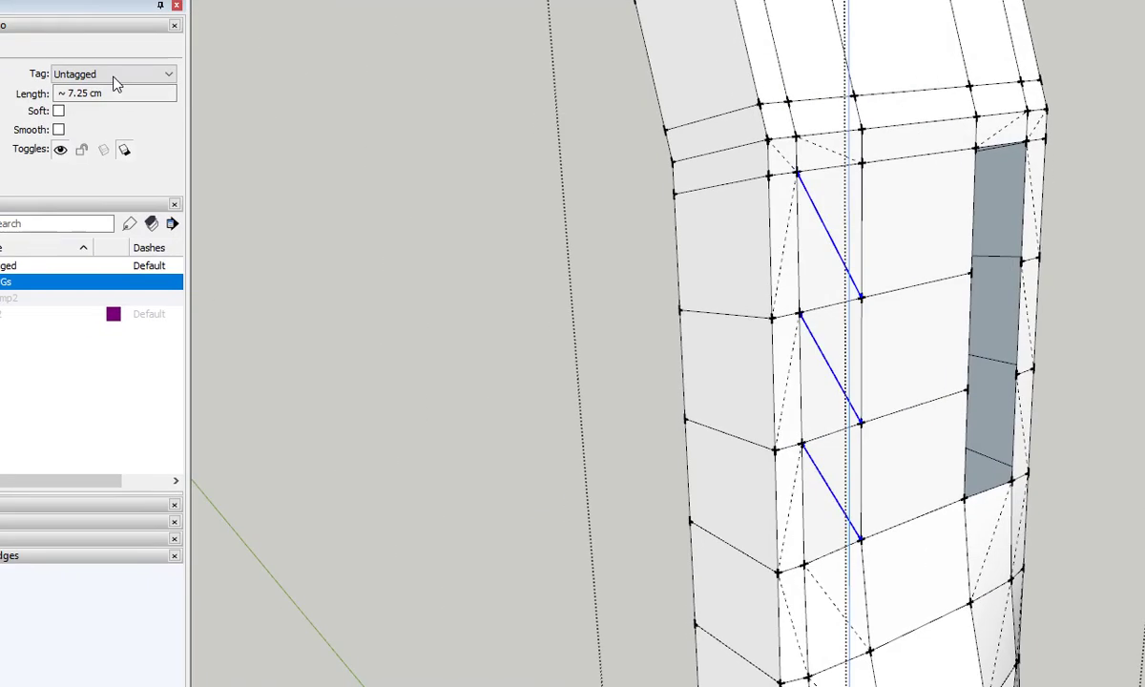
Soften the new diagonal edges
click(56, 130)
click(592, 3)
scroll(382, 286, down, 2)
Leave the group edit and select the whole bent column model
double_click(386, 258)
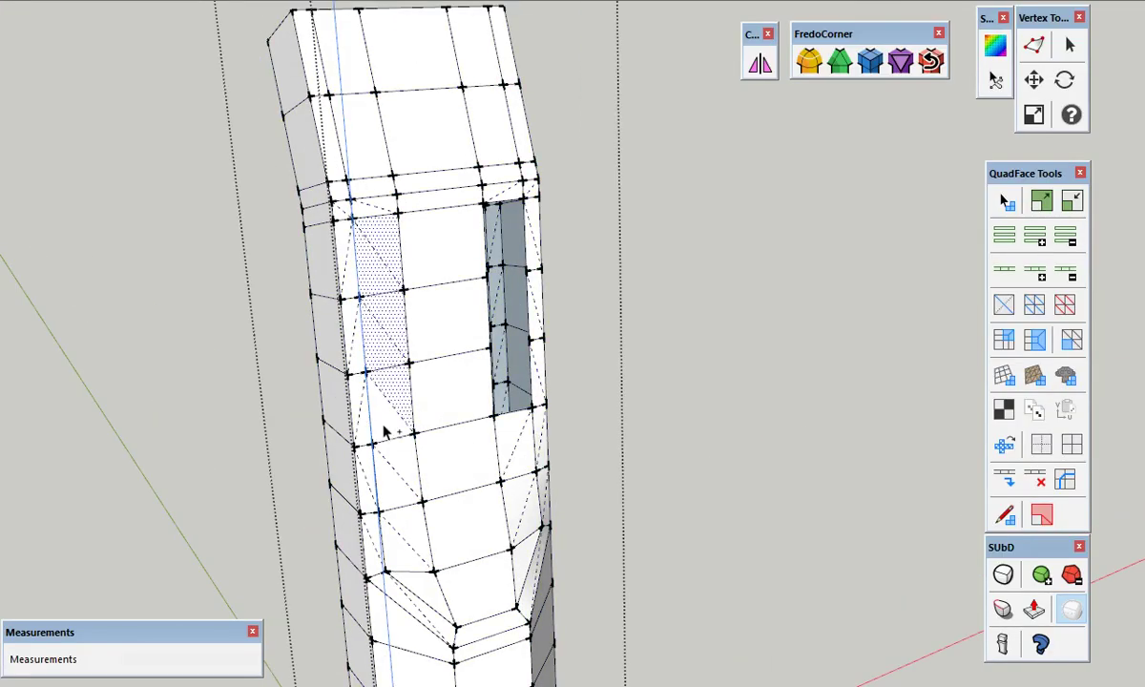
scroll(585, 250, down, 4)
mouse_move(613, 309)
middle_down()
mouse_move(790, 320)
mouse_move(711, 347)
mouse_move(529, 358)
mouse_move(836, 350)
middle_up()
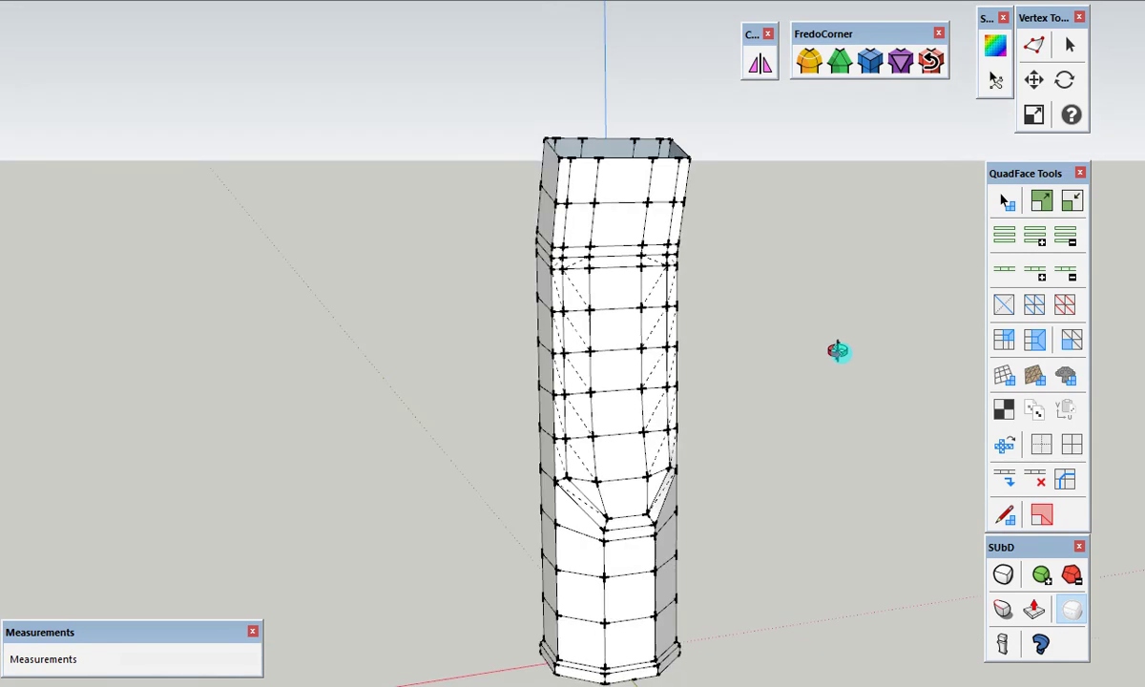
mouse_move(524, 372)
middle_down()
mouse_move(675, 365)
mouse_move(438, 361)
mouse_move(747, 401)
mouse_move(473, 324)
mouse_move(468, 334)
middle_up()
scroll(473, 324, up, 1)
scroll(487, 309, down, 1)
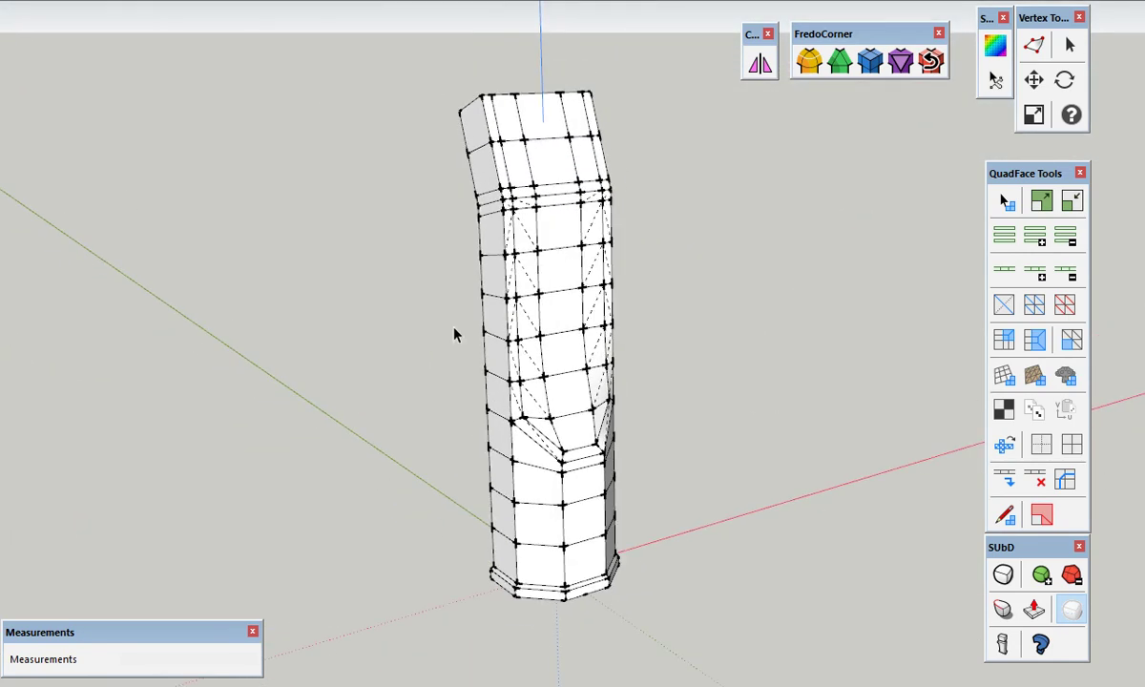
click(540, 326)
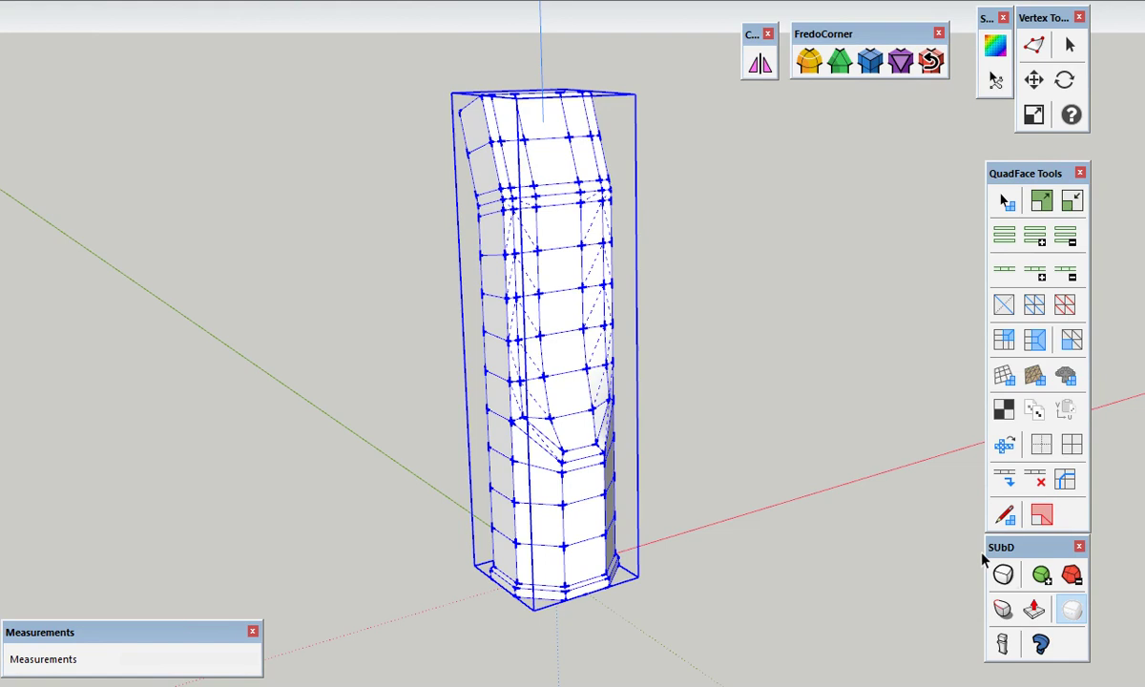
Preview the column as a smooth SUbD mesh, then return it to the coarse cage
click(1002, 576)
mouse_move(955, 563)
middle_down()
mouse_move(761, 430)
mouse_move(894, 434)
mouse_move(545, 409)
mouse_move(927, 416)
mouse_move(508, 420)
mouse_move(544, 370)
mouse_move(511, 189)
middle_up()
double_click(535, 395)
scroll(528, 169, up, 5)
Thicken all tube faces with Joint Push Pull by 0.40 cm
triple_click(528, 169)
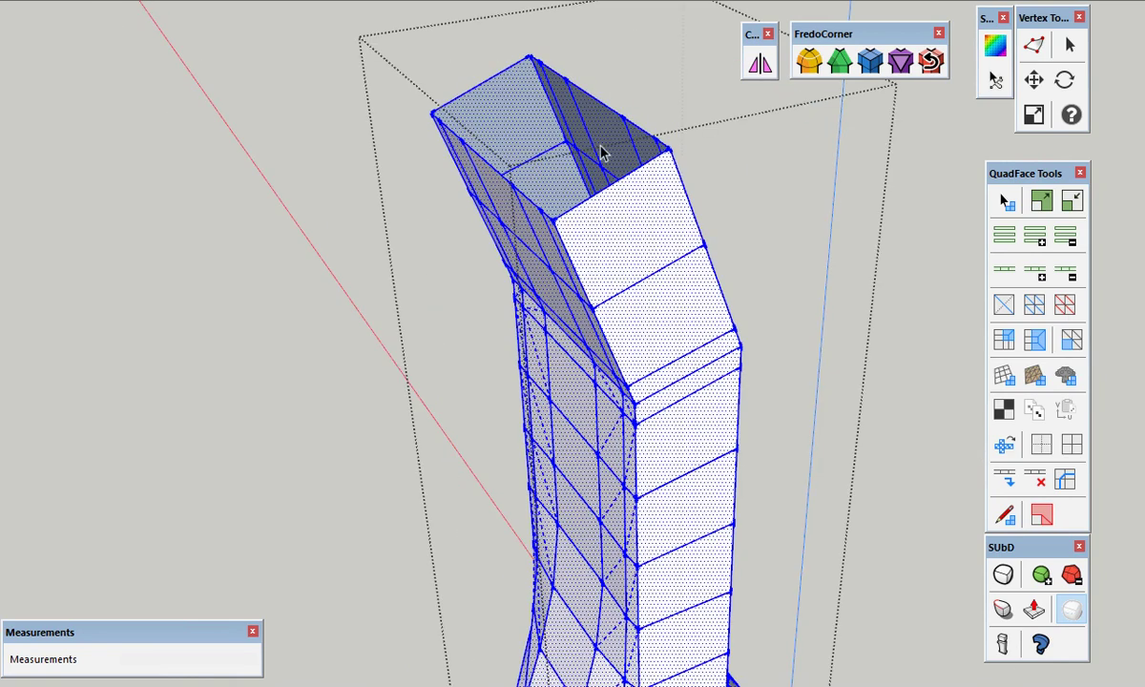
drag(997, 151, 930, 103)
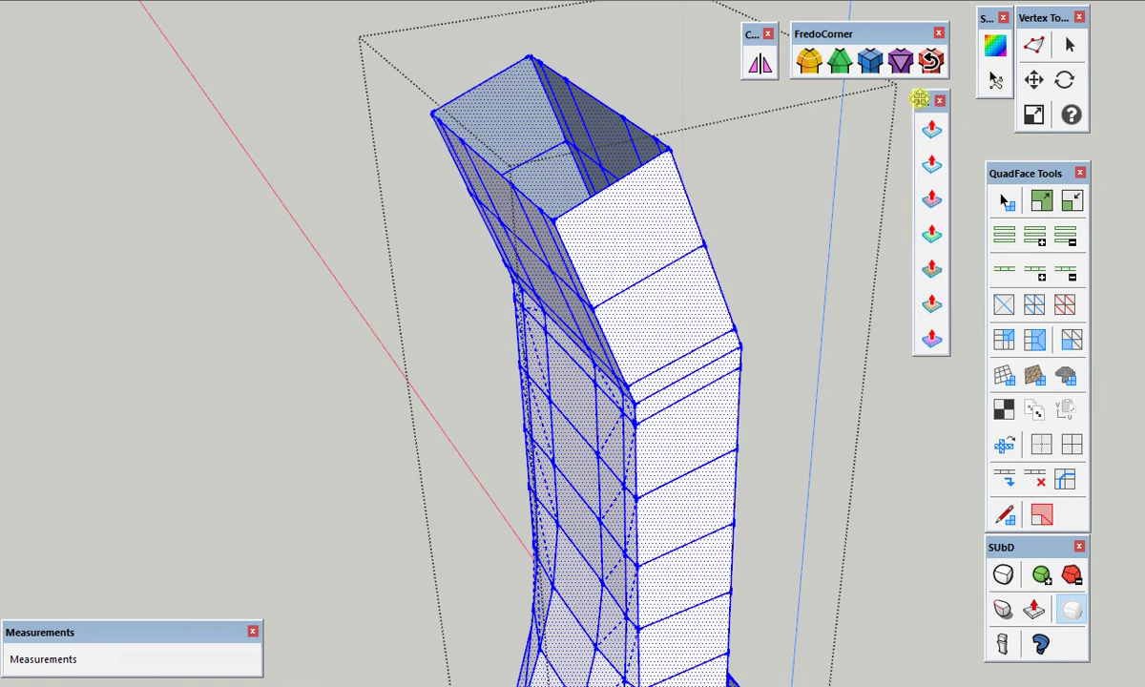
click(932, 164)
click(489, 104)
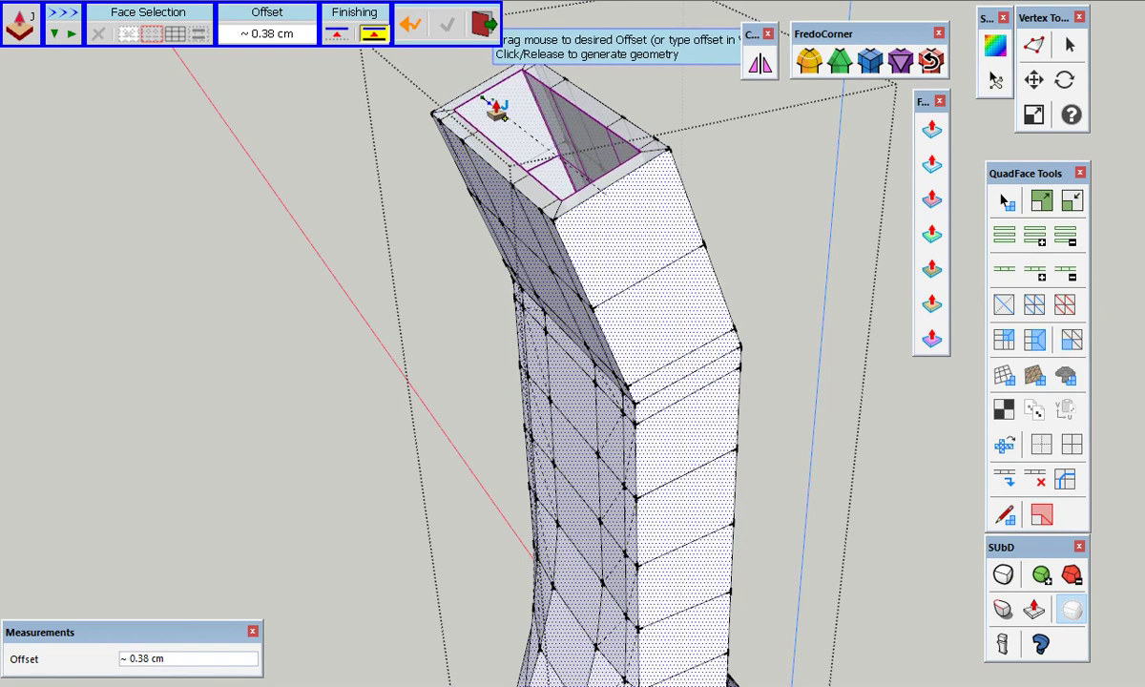
text(.4)
key(Return)
key(space)
Select the outer edge loop of the tube's top rim
click(271, 234)
mouse_move(271, 235)
middle_down()
mouse_move(622, 298)
mouse_move(633, 511)
mouse_move(594, 554)
mouse_move(578, 240)
mouse_move(711, 260)
mouse_move(670, 542)
mouse_move(622, 317)
middle_up()
scroll(627, 327, down, 3)
scroll(627, 327, down, 2)
scroll(593, 554, up, 4)
scroll(593, 546, up, 2)
scroll(586, 512, up, 2)
scroll(586, 513, down, 3)
mouse_move(585, 501)
middle_down()
mouse_move(596, 434)
mouse_move(616, 454)
mouse_move(749, 358)
mouse_move(578, 78)
mouse_move(550, 126)
middle_up()
scroll(578, 79, up, 2)
scroll(579, 78, up, 2)
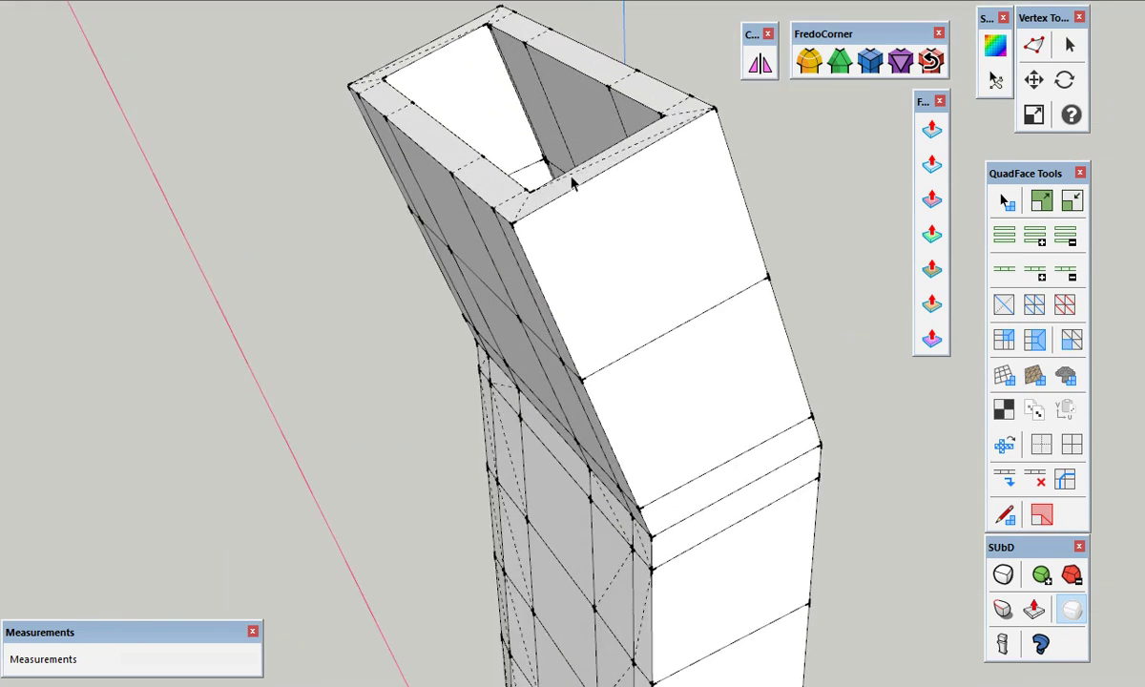
scroll(550, 126, up, 2)
click(589, 275)
scroll(589, 276, down, 2)
click(1002, 275)
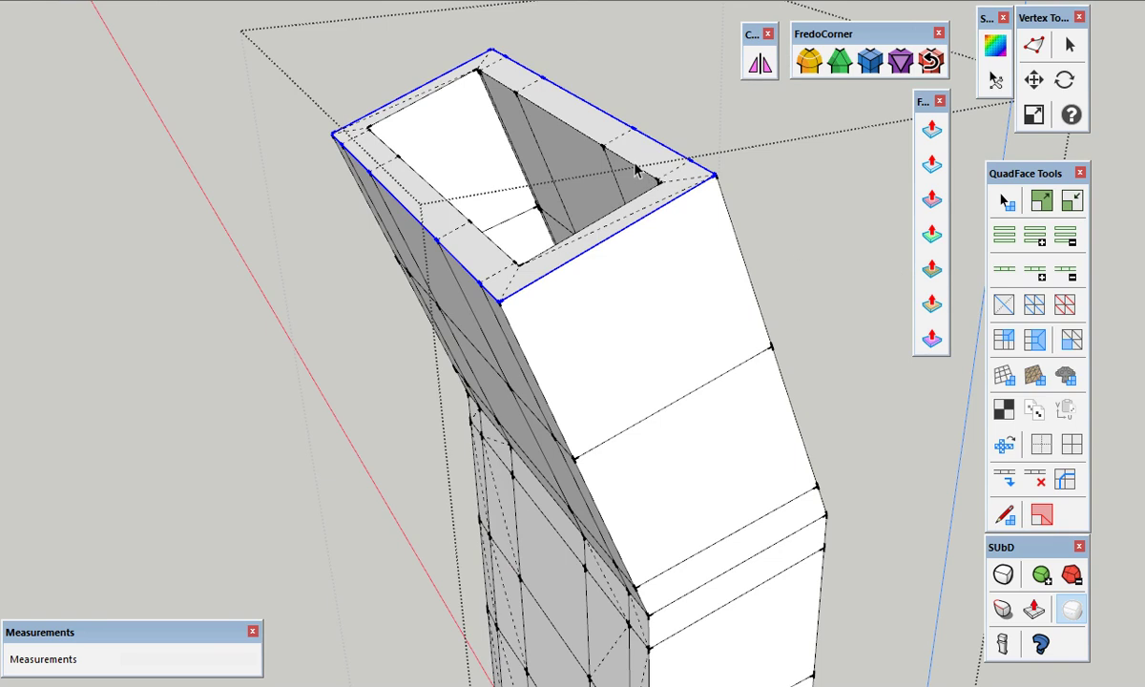
Bevel the top rim's inner and outer edge loops with RoundCorner at 0.1 cm offset
click(1008, 271)
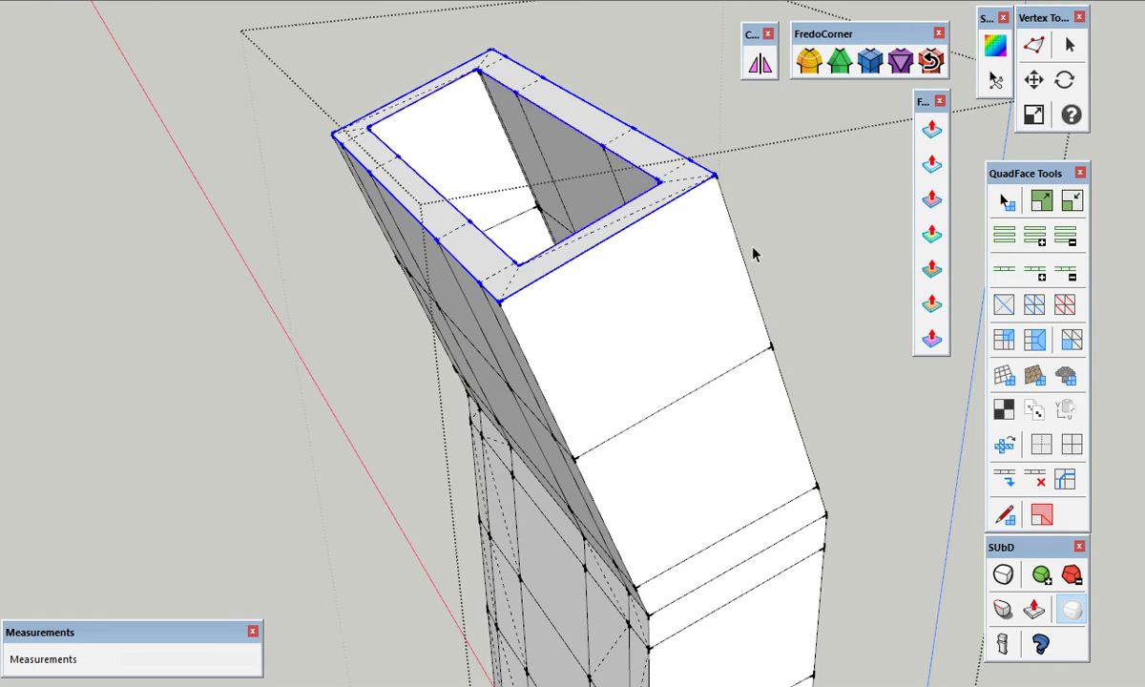
click(877, 73)
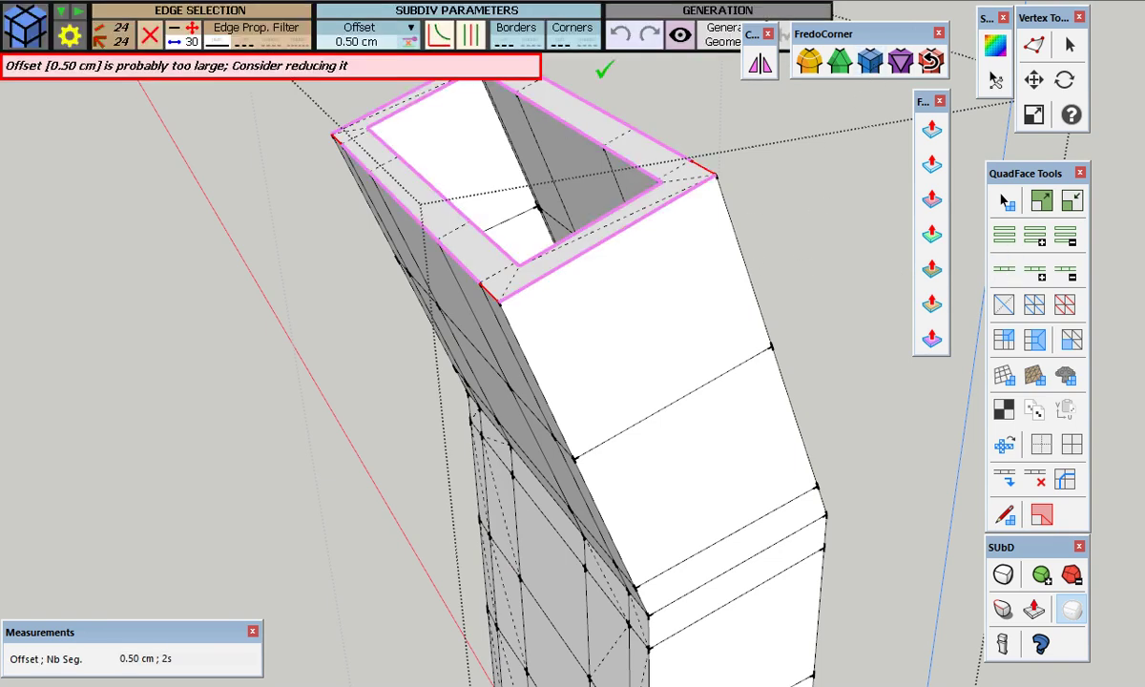
click(355, 44)
text(0.1)
key(Return)
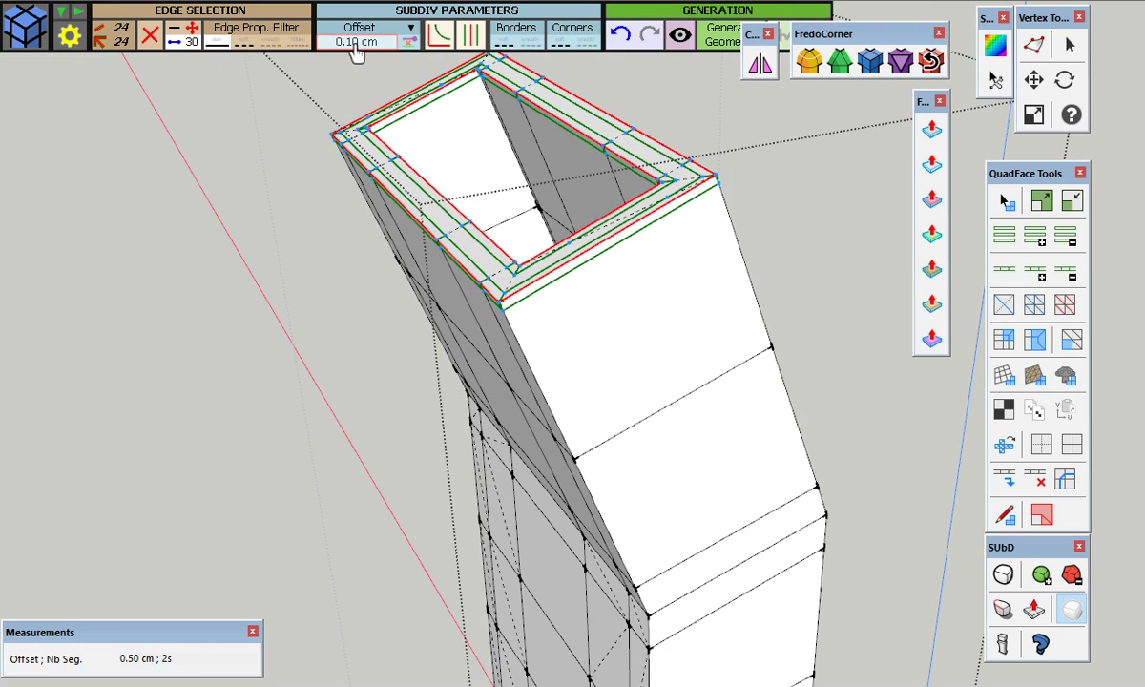
click(720, 36)
Select the base rim's inner and outer loops and bevel them the same way
scroll(474, 210, down, 5)
scroll(474, 210, down, 3)
middle_drag(510, 506, 537, 267)
scroll(530, 571, up, 5)
scroll(530, 571, up, 3)
middle_drag(531, 560, 519, 388)
scroll(493, 451, up, 2)
shift+double_click(484, 468)
mouse_move(484, 468)
middle_down()
mouse_move(761, 434)
mouse_move(724, 524)
mouse_move(795, 439)
mouse_move(804, 445)
middle_up()
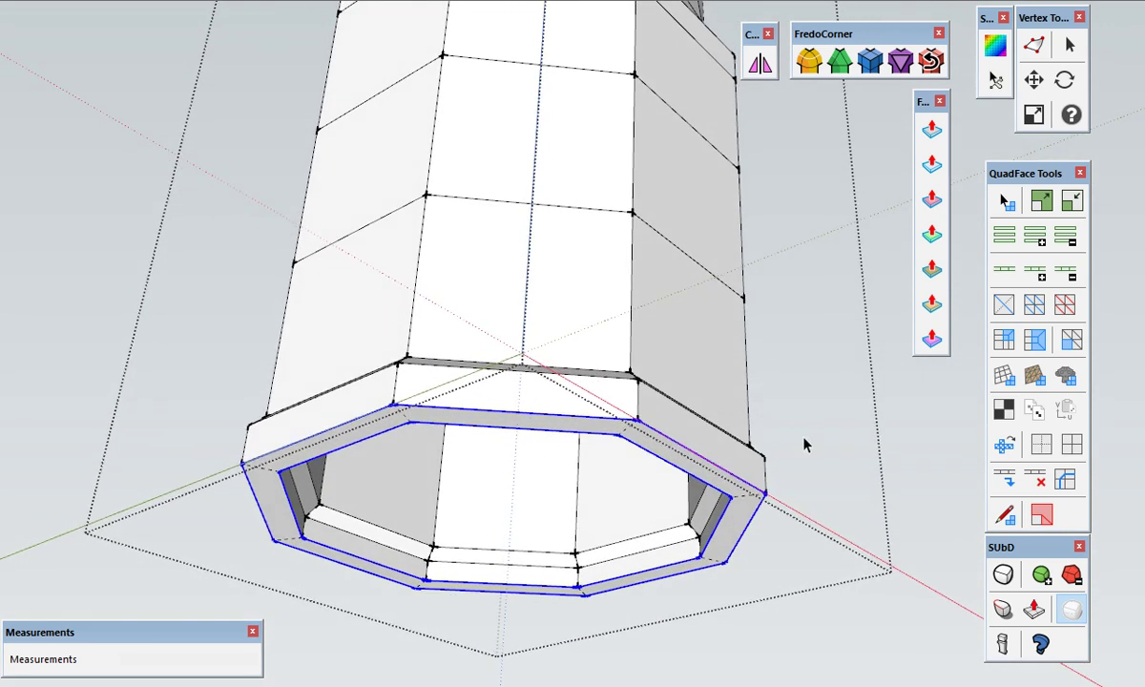
mouse_move(238, 213)
middle_down()
mouse_move(358, 225)
mouse_move(738, 202)
middle_up()
click(868, 60)
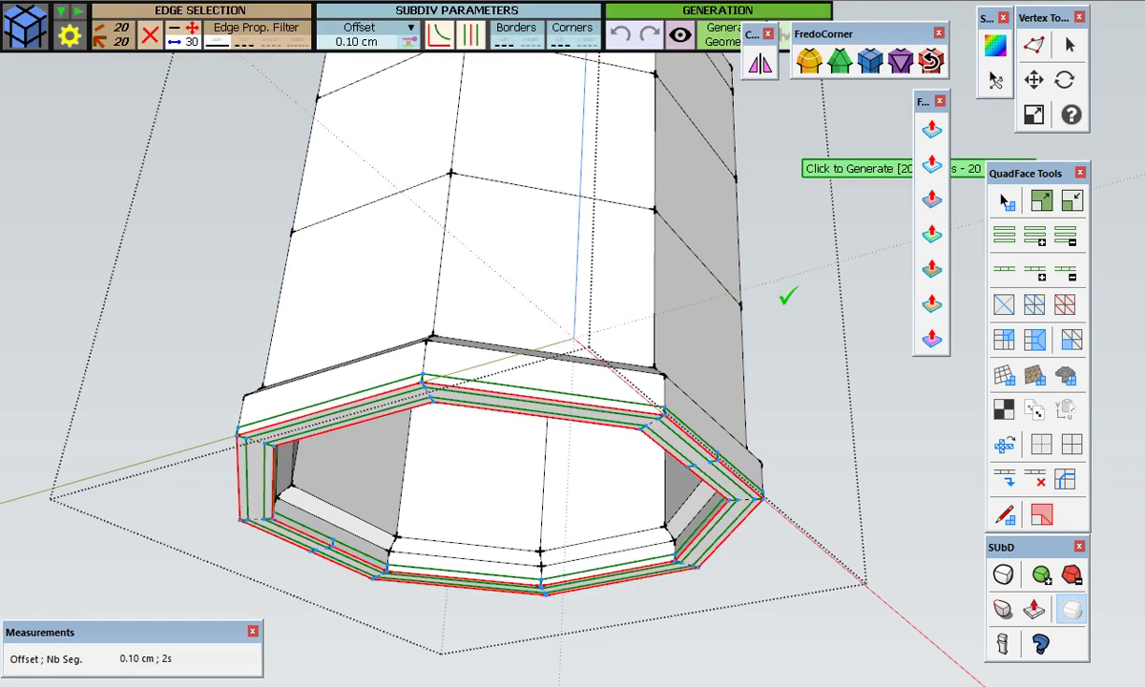
click(716, 43)
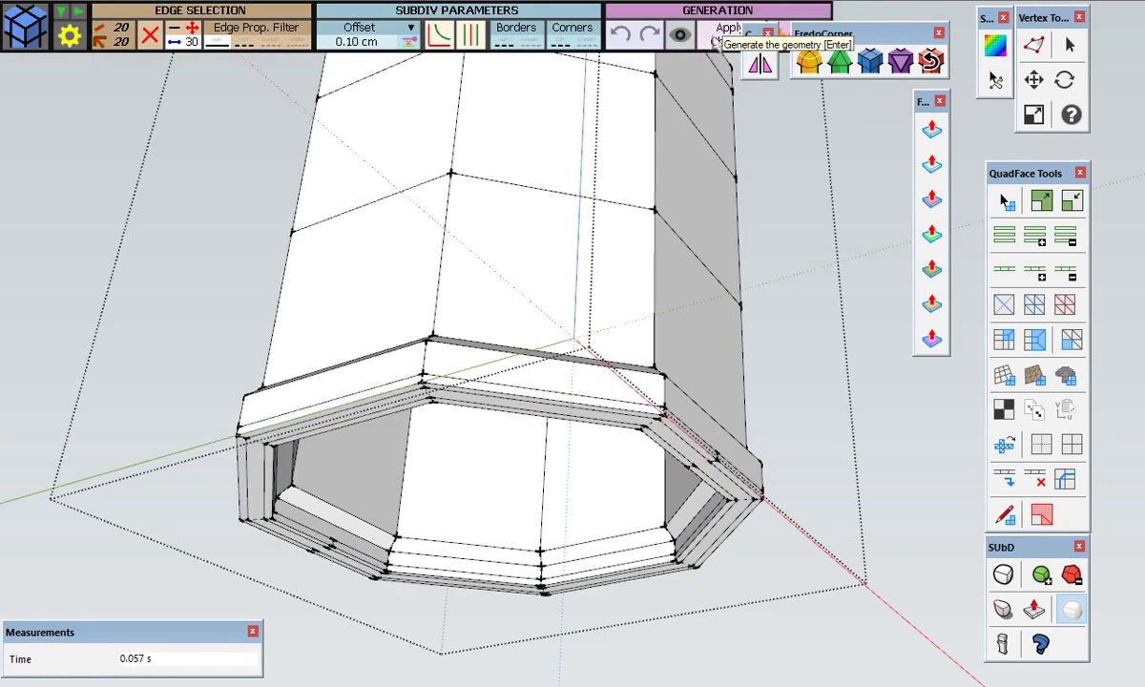
Inspect the beveled octagonal base rim and select the whole tube model
middle_drag(804, 312, 668, 434)
scroll(668, 434, up, 5)
scroll(668, 434, down, 5)
mouse_move(851, 462)
middle_down()
mouse_move(51, 294)
mouse_move(462, 384)
middle_up()
scroll(463, 384, up, 2)
scroll(255, 254, down, 3)
mouse_move(256, 254)
middle_down()
mouse_move(256, 470)
mouse_move(484, 293)
mouse_move(481, 340)
mouse_move(473, 240)
mouse_move(506, 434)
mouse_move(402, 90)
mouse_move(509, 203)
middle_up()
scroll(511, 406, down, 3)
scroll(511, 406, down, 2)
scroll(509, 203, up, 2)
click(509, 203)
Apply SUbD smoothing to the tube and show its control cage
click(1002, 573)
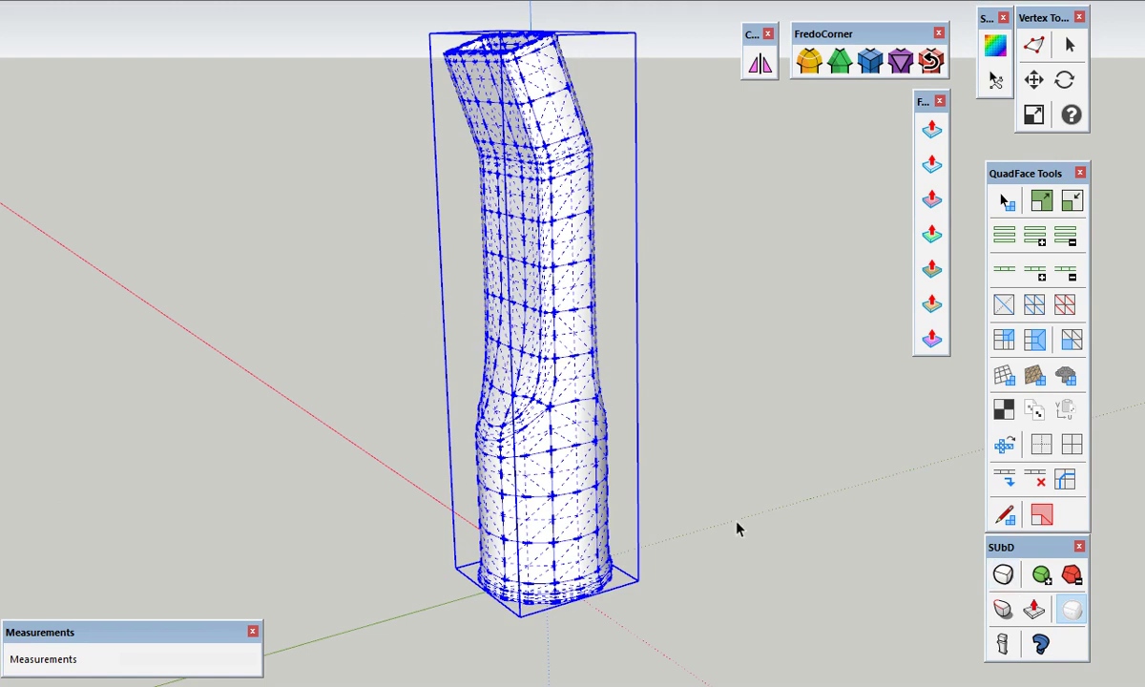
click(1072, 608)
click(780, 448)
mouse_move(696, 408)
middle_down()
mouse_move(554, 353)
mouse_move(348, 322)
mouse_move(388, 320)
mouse_move(647, 394)
middle_up()
click(635, 396)
click(1008, 578)
mouse_move(494, 408)
middle_down()
mouse_move(630, 417)
mouse_move(688, 435)
middle_up()
Raise the subdivision iterations, toggle the cage off and on, then lower iterations
click(1047, 575)
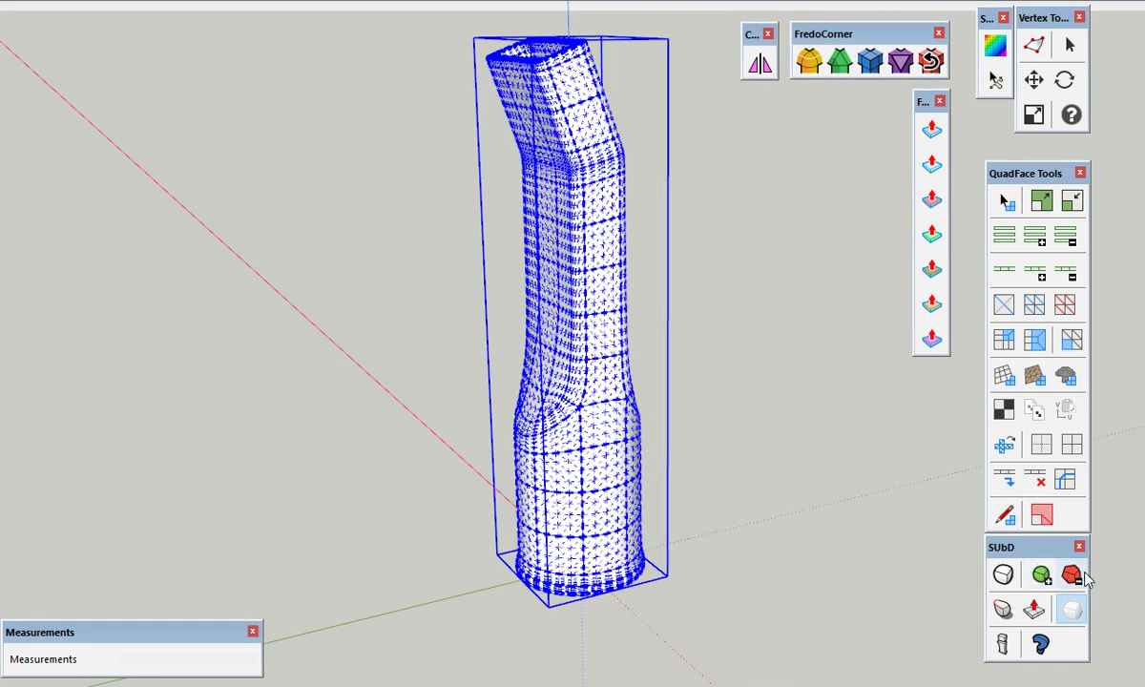
click(1073, 608)
mouse_move(698, 450)
middle_down()
mouse_move(475, 384)
mouse_move(863, 453)
middle_up()
click(1073, 611)
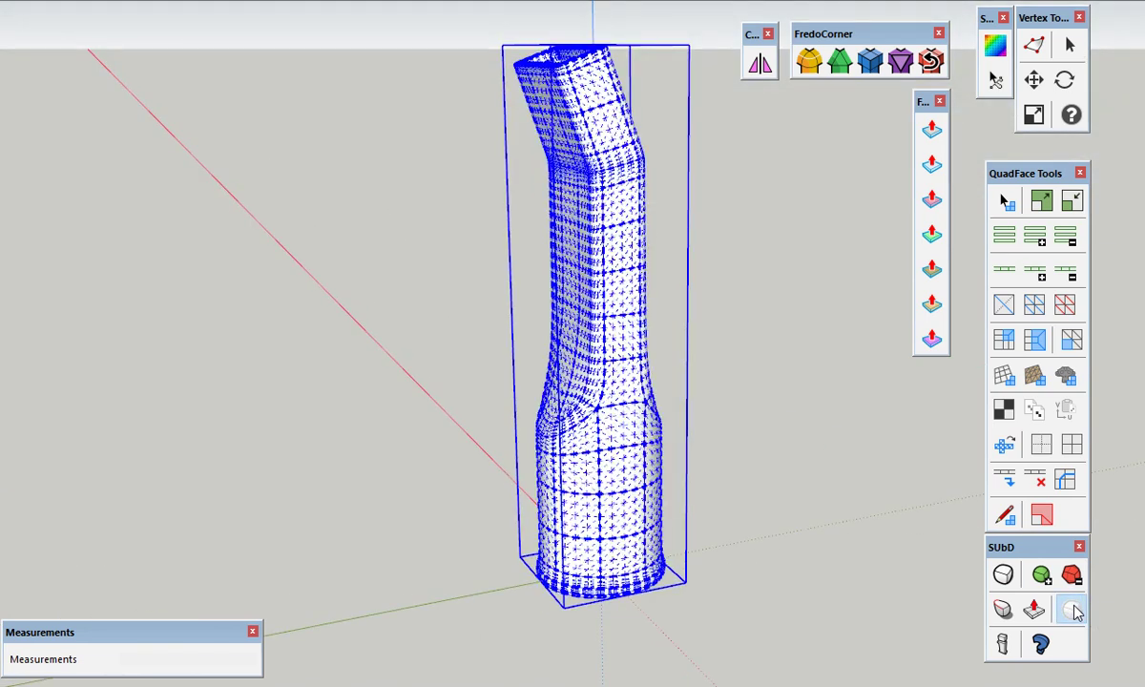
click(1072, 576)
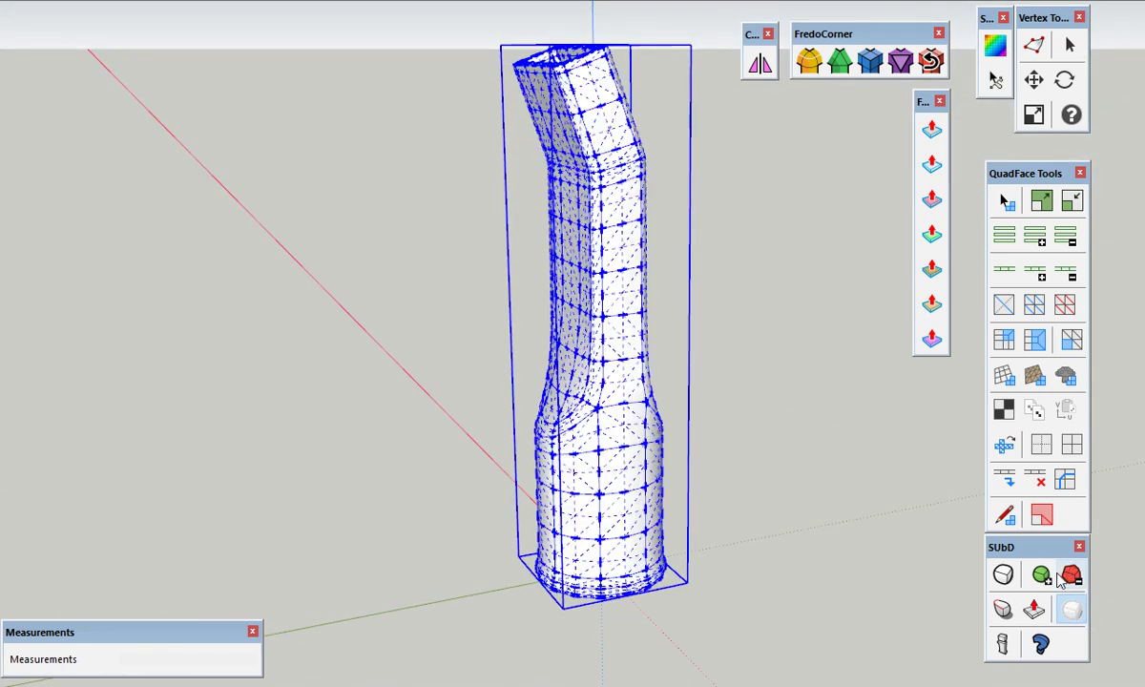
Turn subdivision off and enter the tube group with all faces selected
click(1003, 574)
click(717, 423)
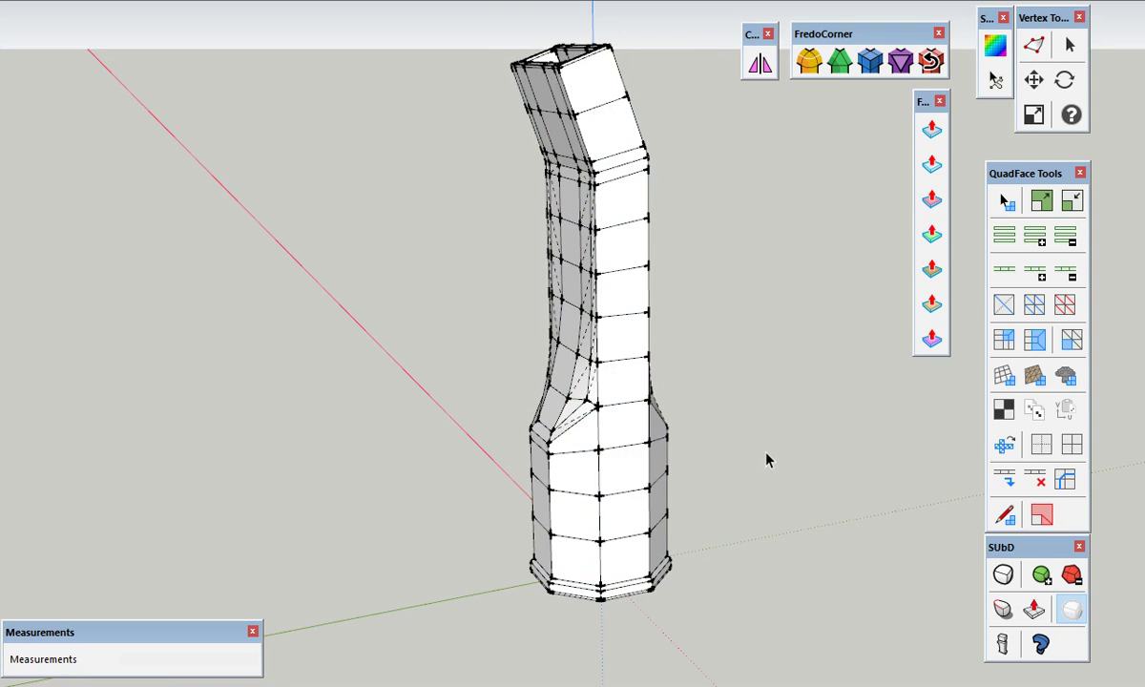
middle_drag(722, 456, 682, 500)
click(622, 458)
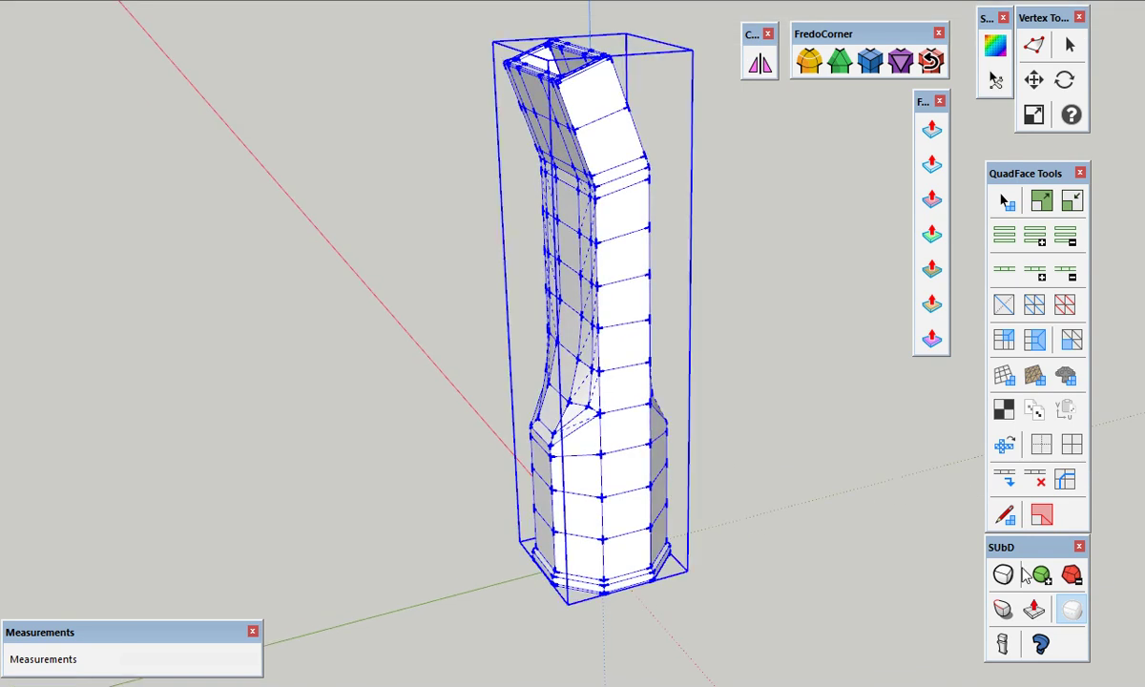
triple_click(579, 484)
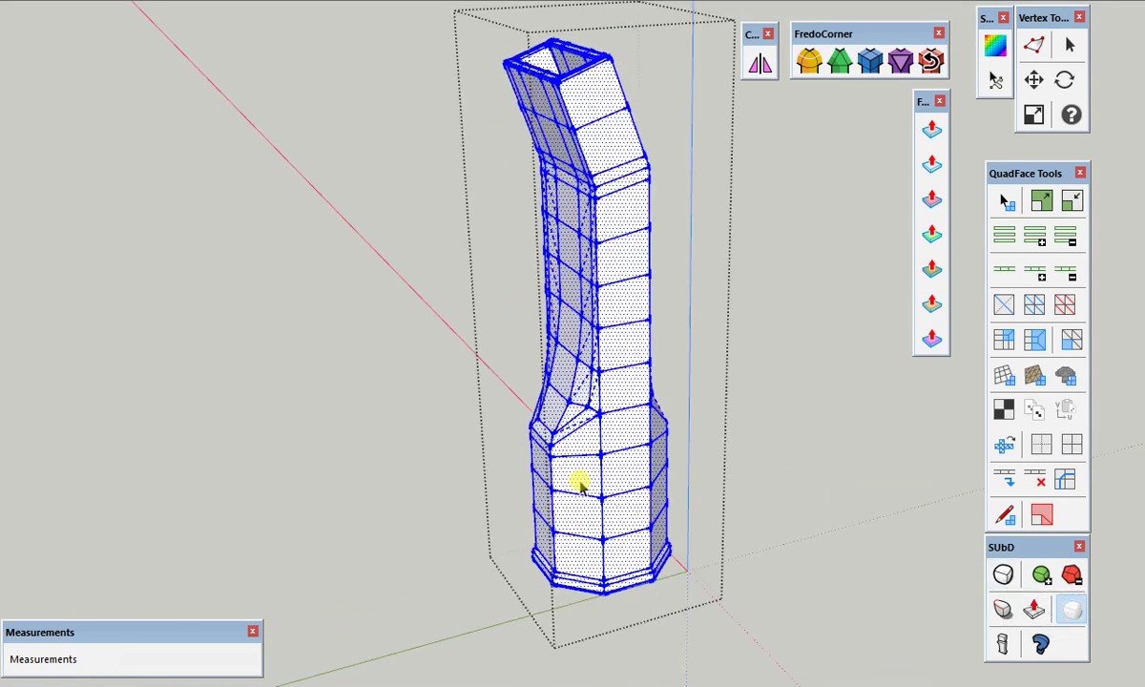
Paint the tube faces dark grey and switch on SUbD smoothing for the tube
click(626, 363)
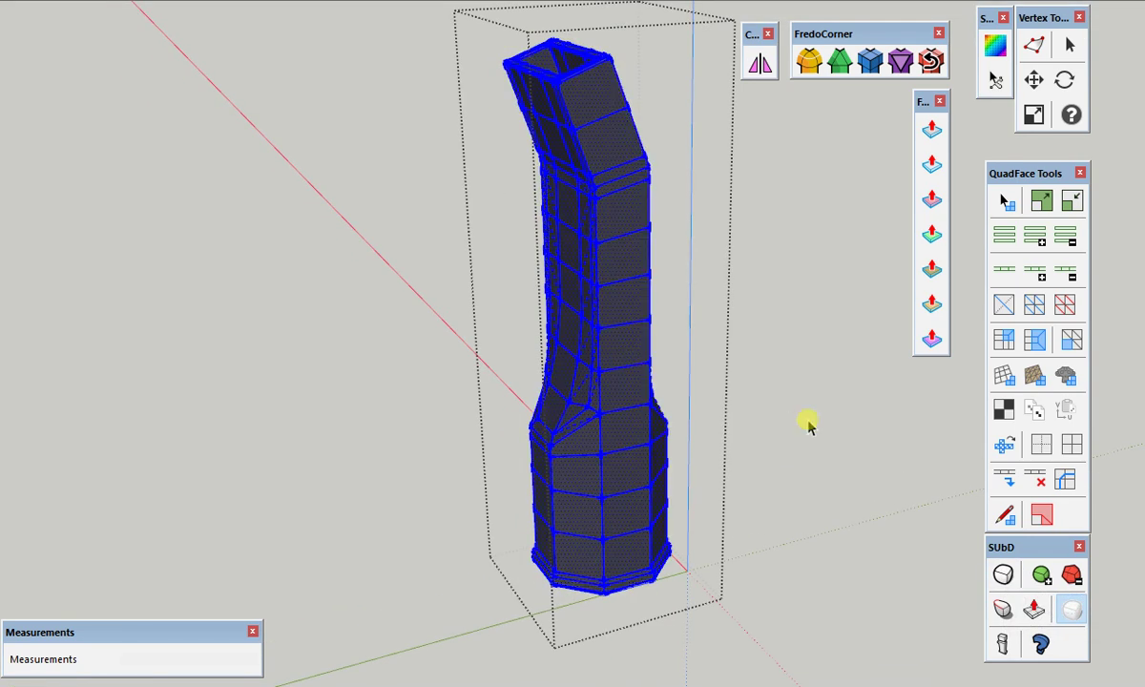
click(806, 424)
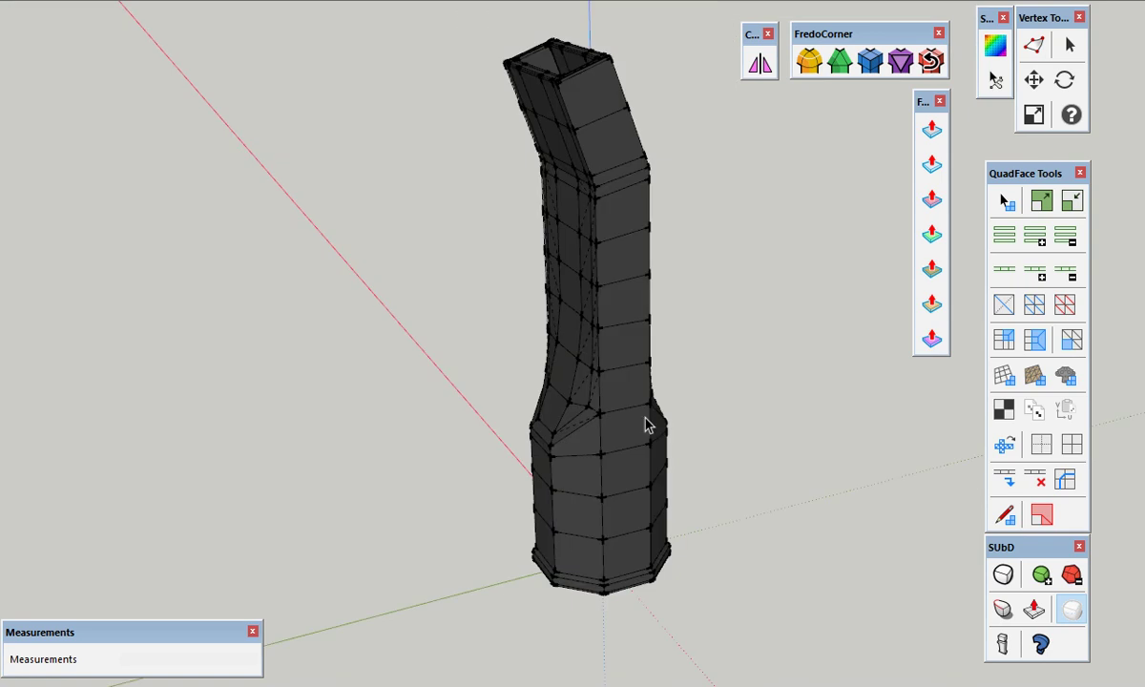
mouse_move(646, 425)
middle_down()
mouse_move(659, 448)
mouse_move(467, 384)
mouse_move(498, 376)
mouse_move(613, 451)
middle_up()
click(614, 450)
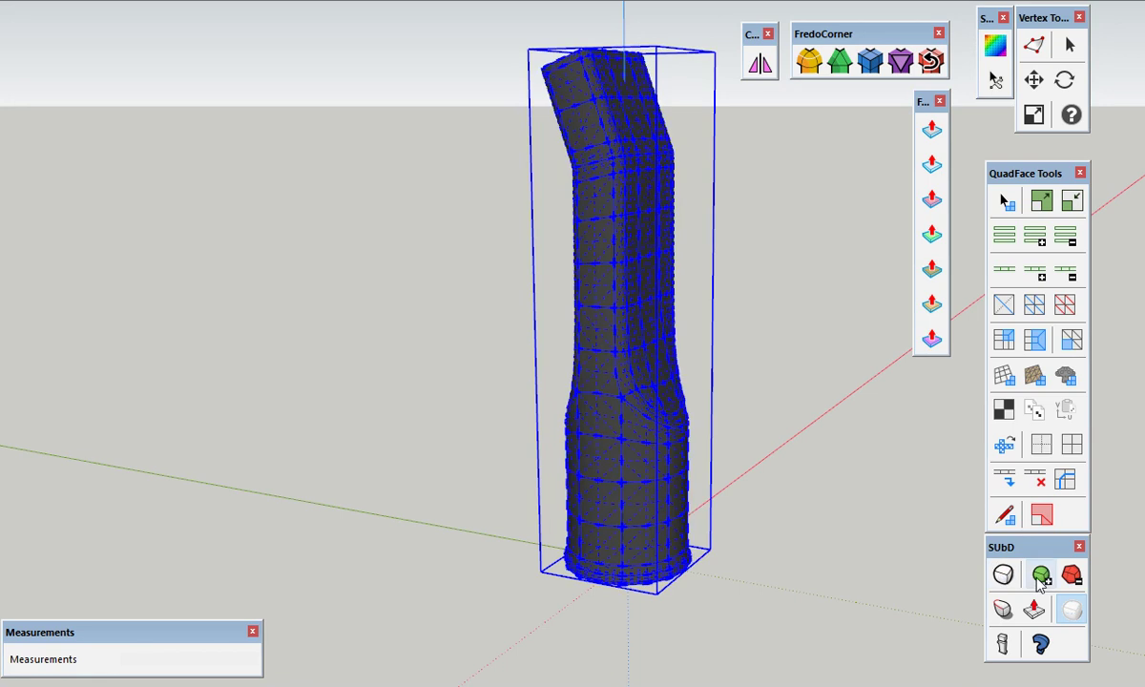
click(1004, 574)
click(732, 465)
Show the subdivision control cage, then hide the dense wireframe overlay
mouse_move(732, 466)
middle_down()
mouse_move(547, 318)
mouse_move(632, 253)
mouse_move(621, 279)
middle_up()
click(1072, 609)
click(745, 425)
middle_drag(745, 425, 578, 459)
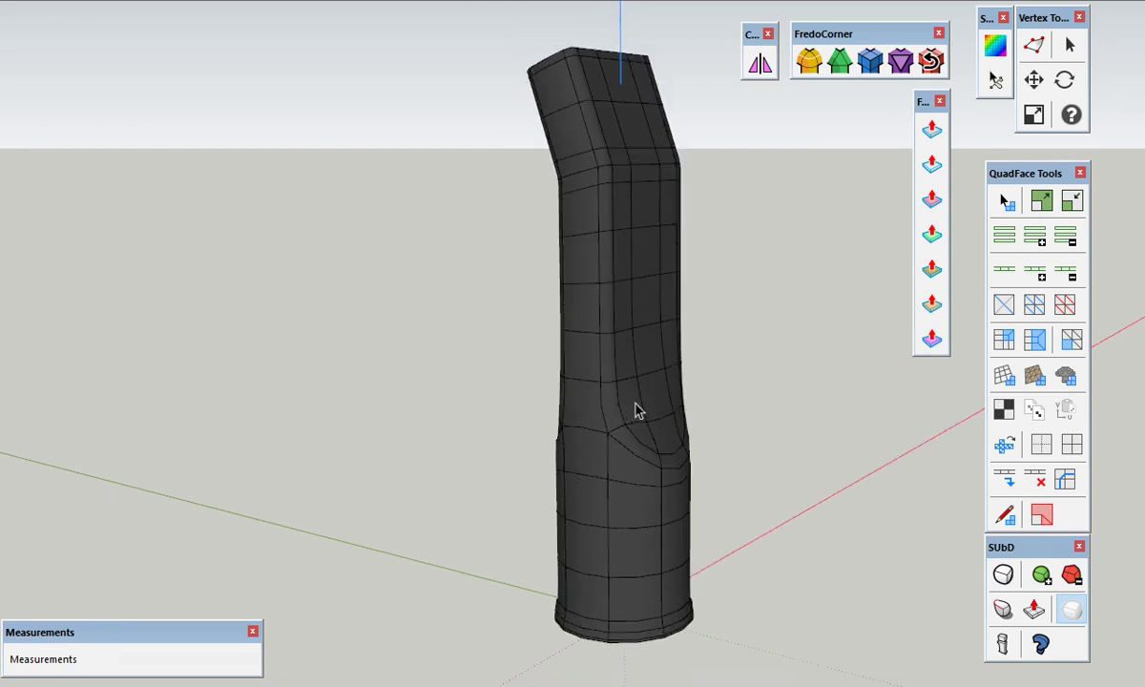
middle_drag(634, 409, 656, 431)
Orbit around the finished dark nozzle to review its smooth surface and rims
click(656, 431)
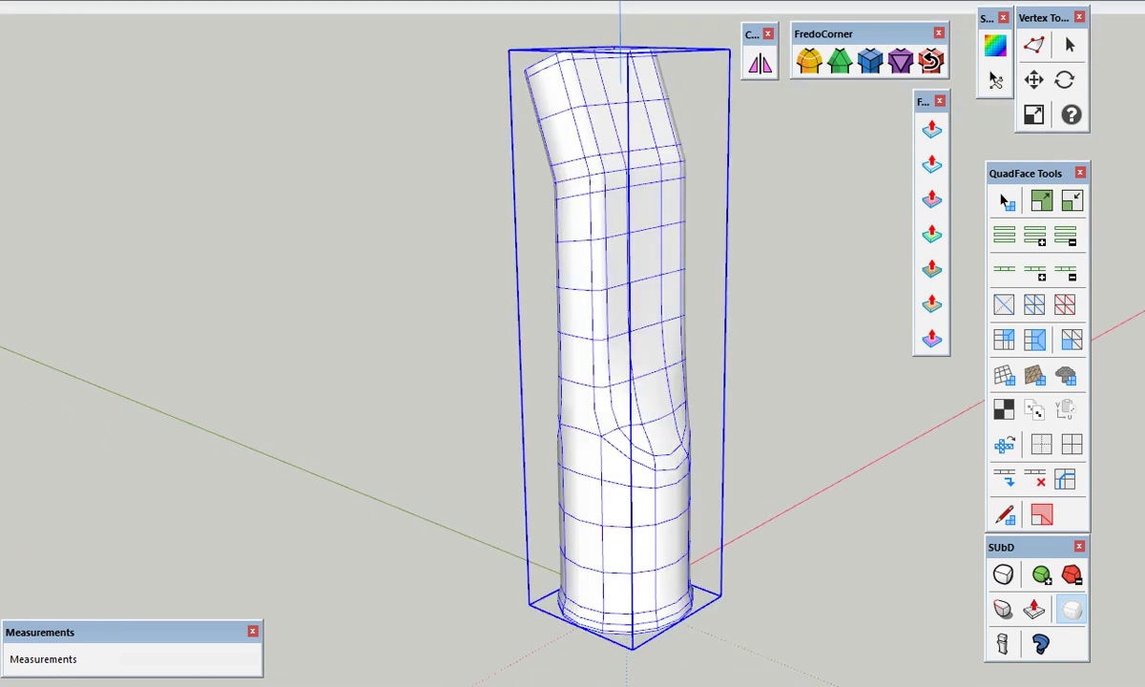
click(723, 206)
click(620, 249)
click(793, 414)
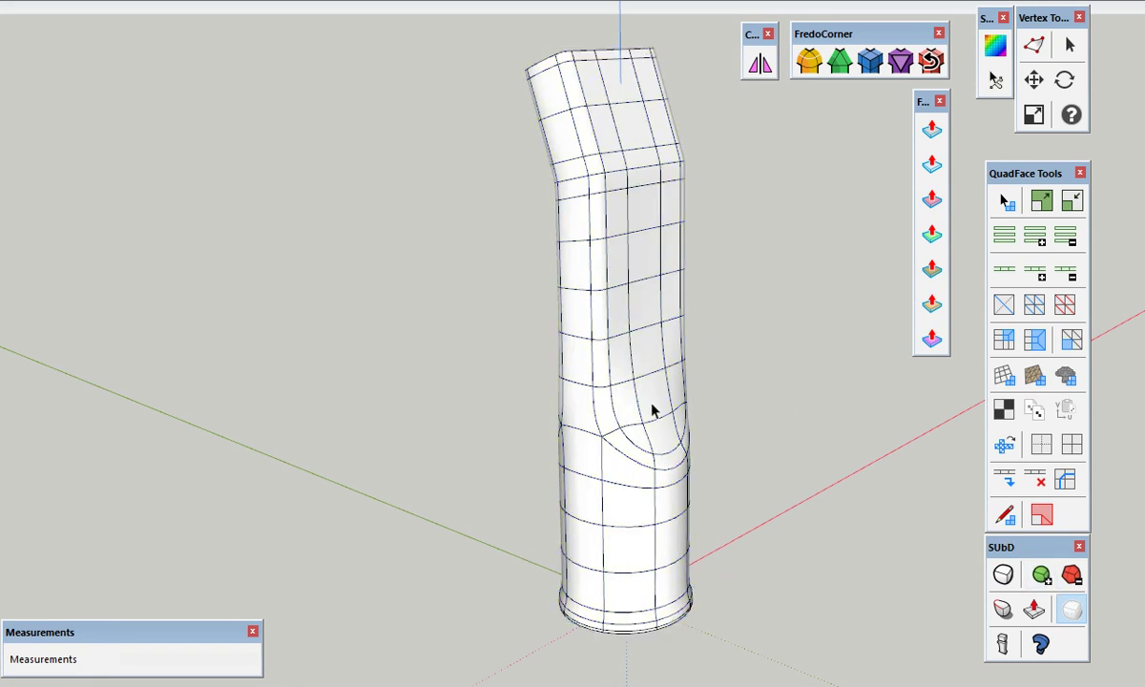
click(613, 401)
mouse_move(744, 426)
middle_down()
mouse_move(850, 391)
mouse_move(521, 362)
mouse_move(826, 386)
middle_up()
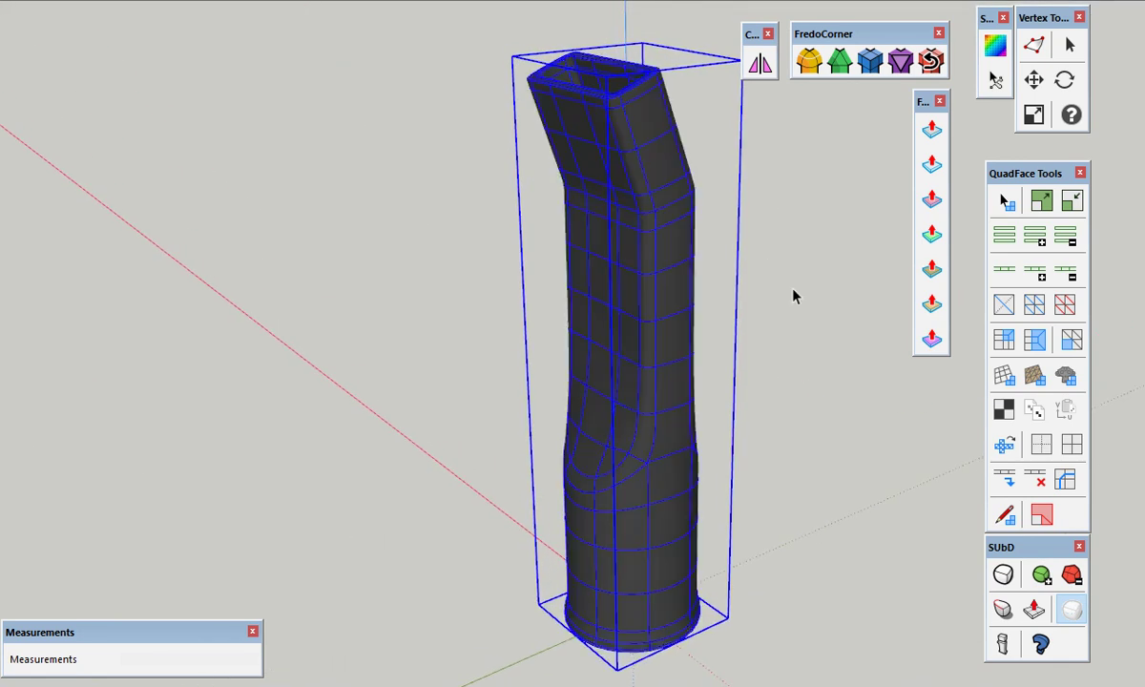
click(795, 296)
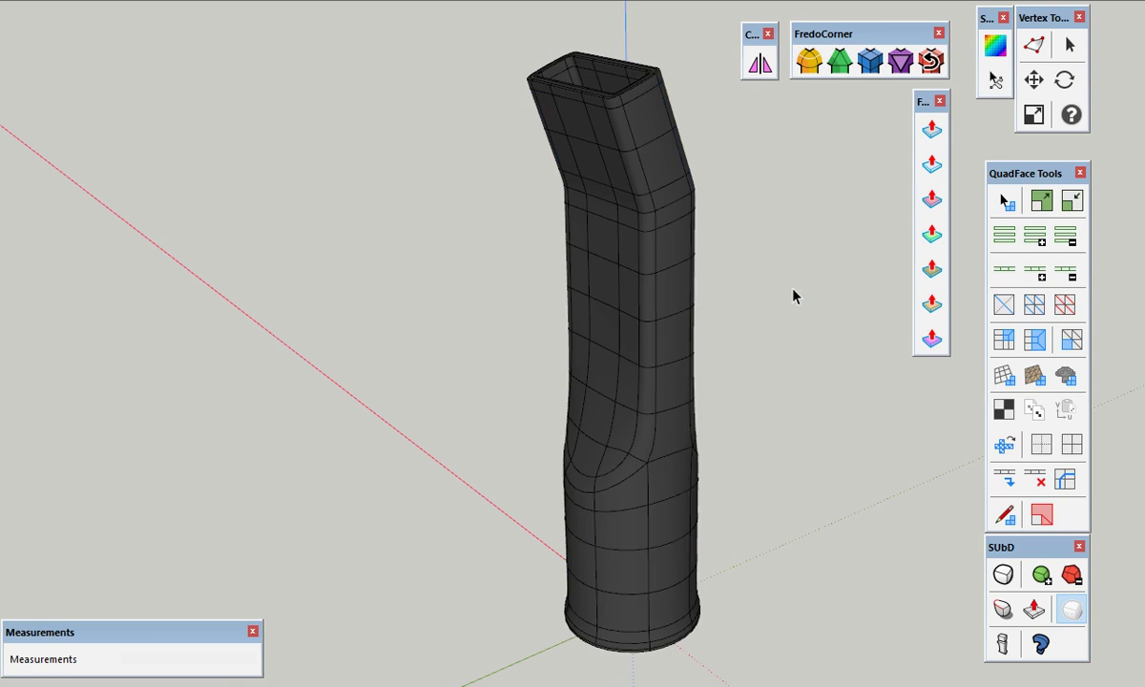